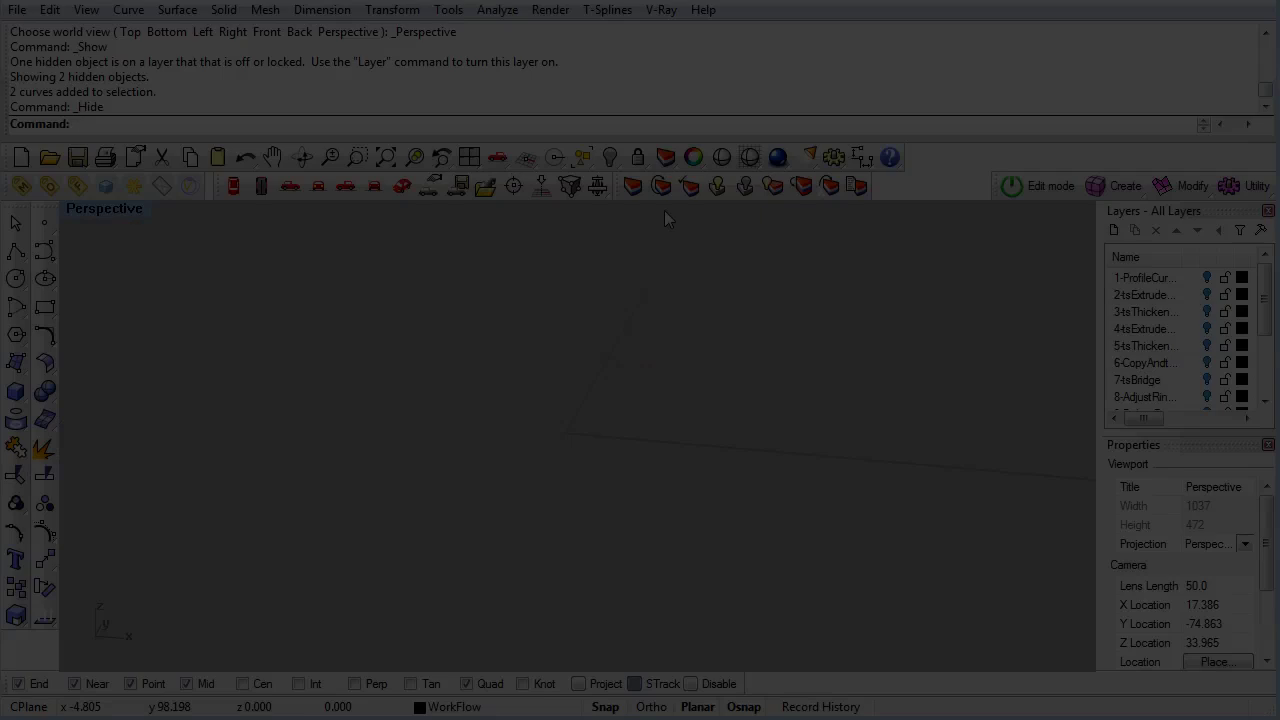
pyautogui.click(610, 158)
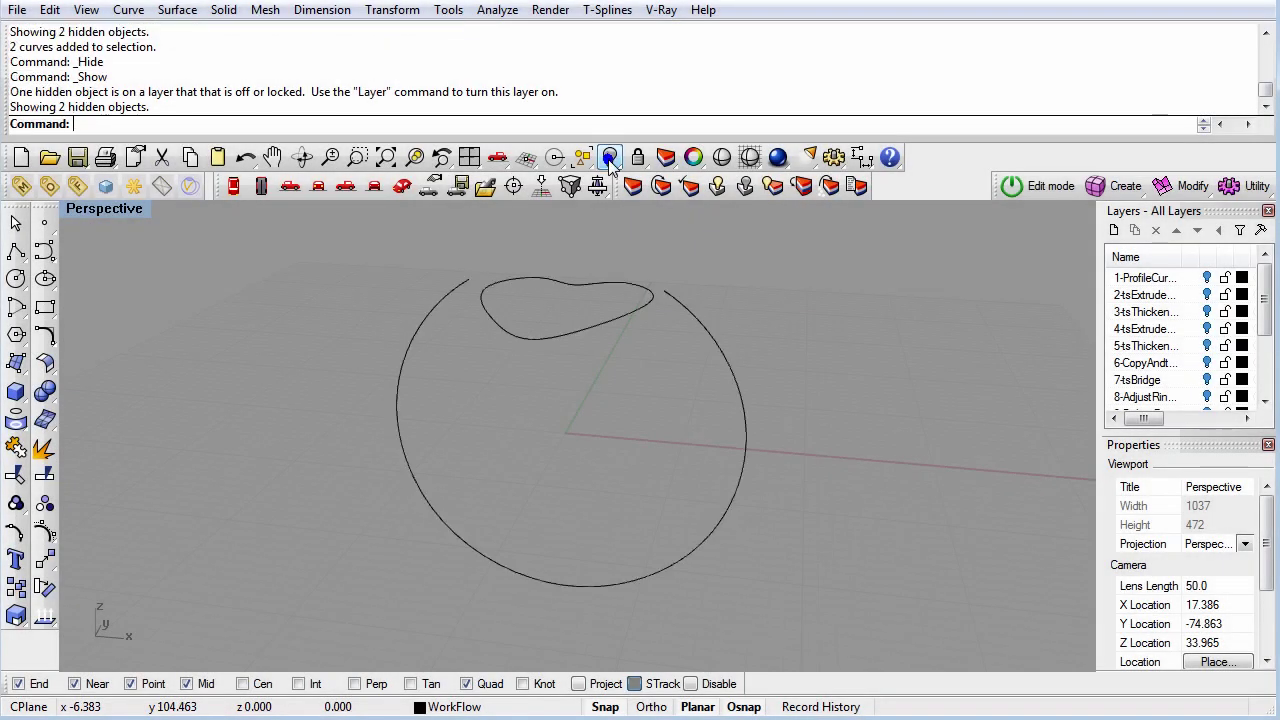
pyautogui.moveTo(680, 495); pyautogui.dragTo(578, 518, button='right')
pyautogui.moveTo(636, 443); pyautogui.dragTo(685, 369, button='right')
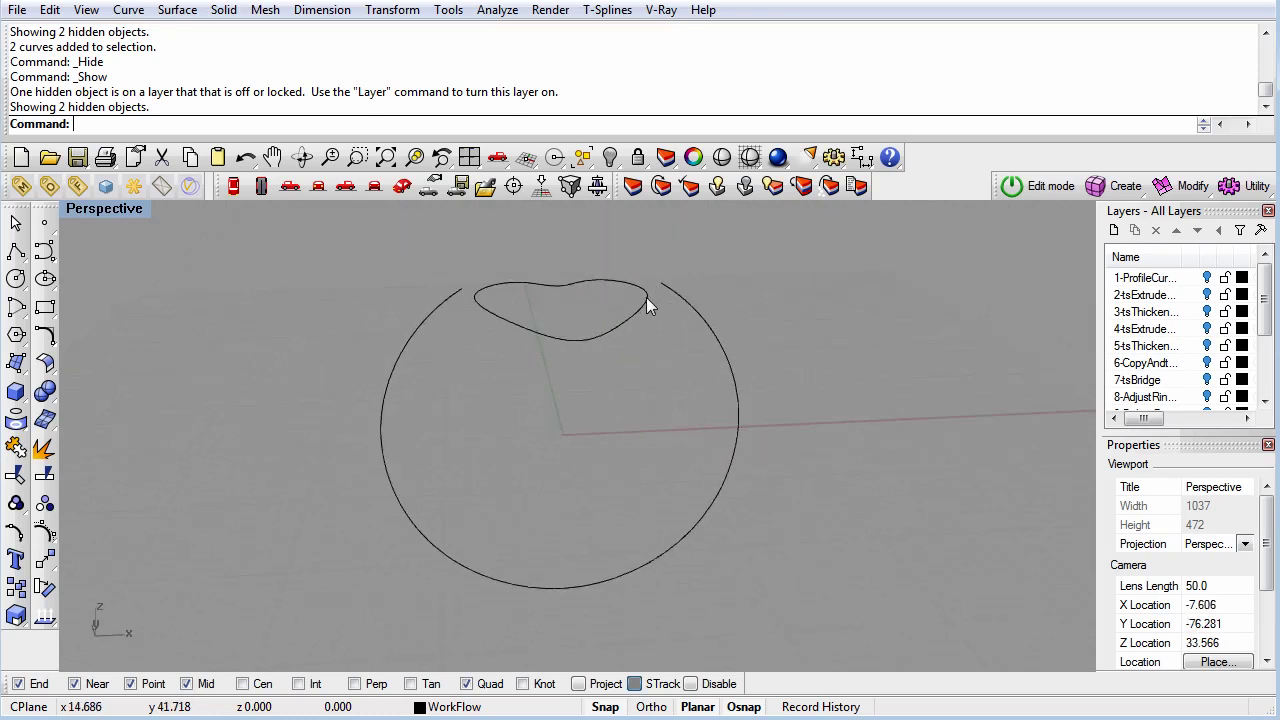
pyautogui.moveTo(530, 473); pyautogui.dragTo(487, 474, button='right')
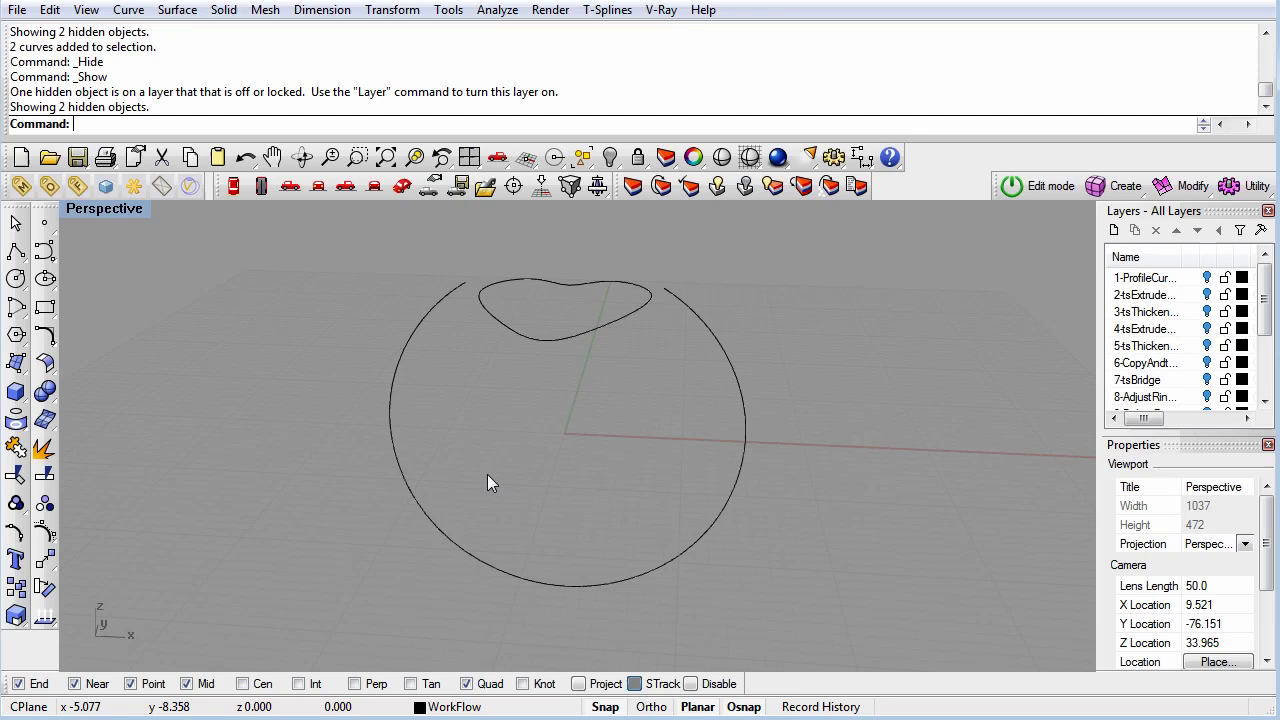
pyautogui.moveTo(562, 427); pyautogui.dragTo(532, 496, button='right')
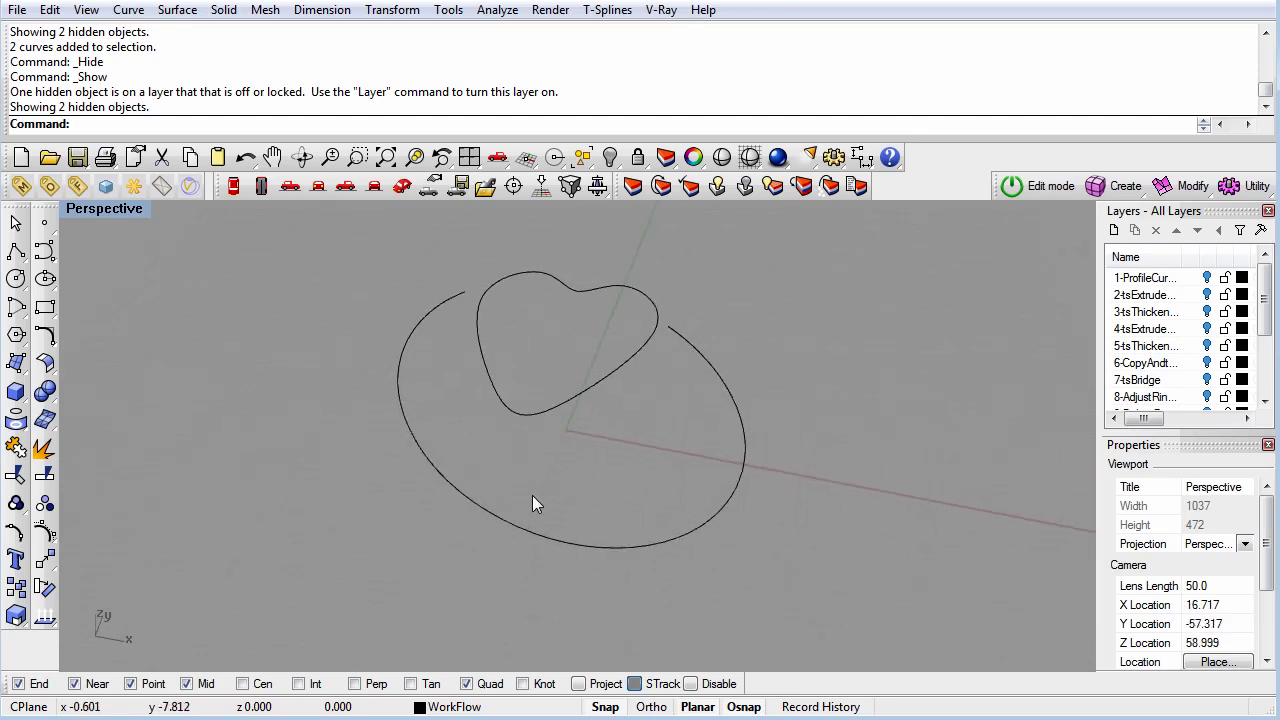
pyautogui.moveTo(857, 460); pyautogui.dragTo(621, 296)
pyautogui.click(44, 533)
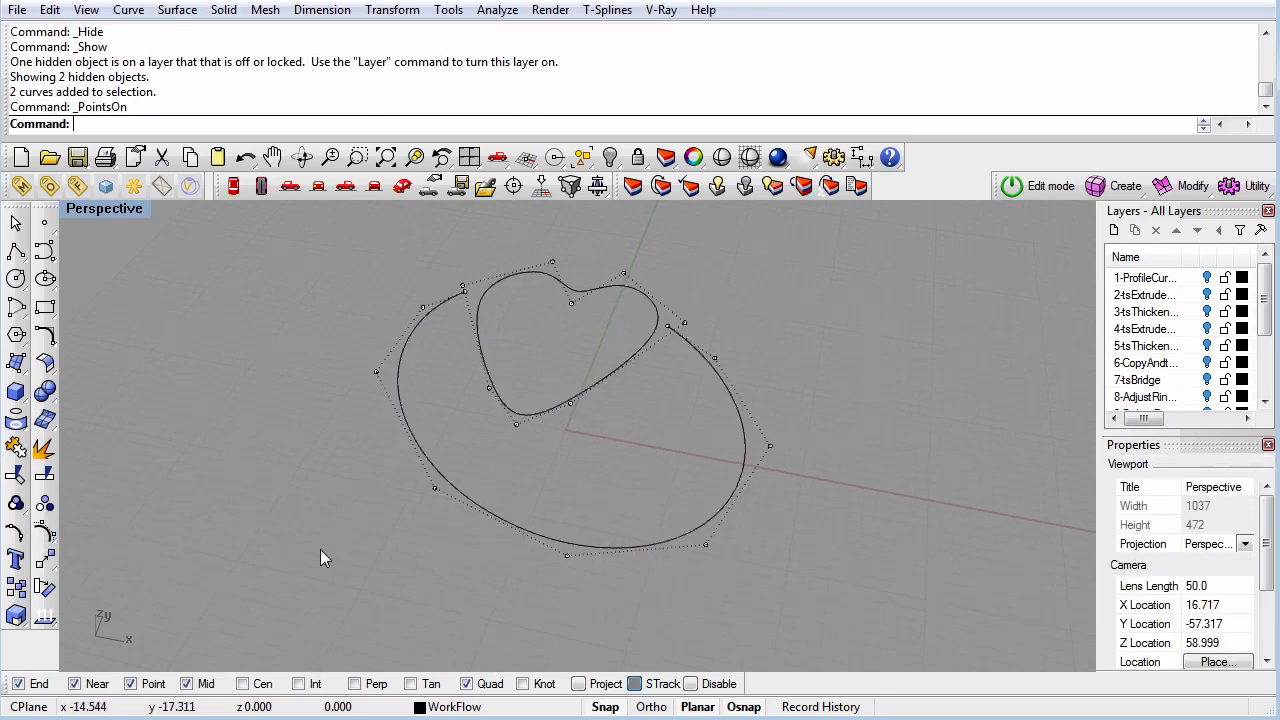
pyautogui.moveTo(370, 560)
pyautogui.mouseDown(button='right')
pyautogui.moveTo(305, 558)
pyautogui.moveTo(384, 555)
pyautogui.mouseUp(button='right')
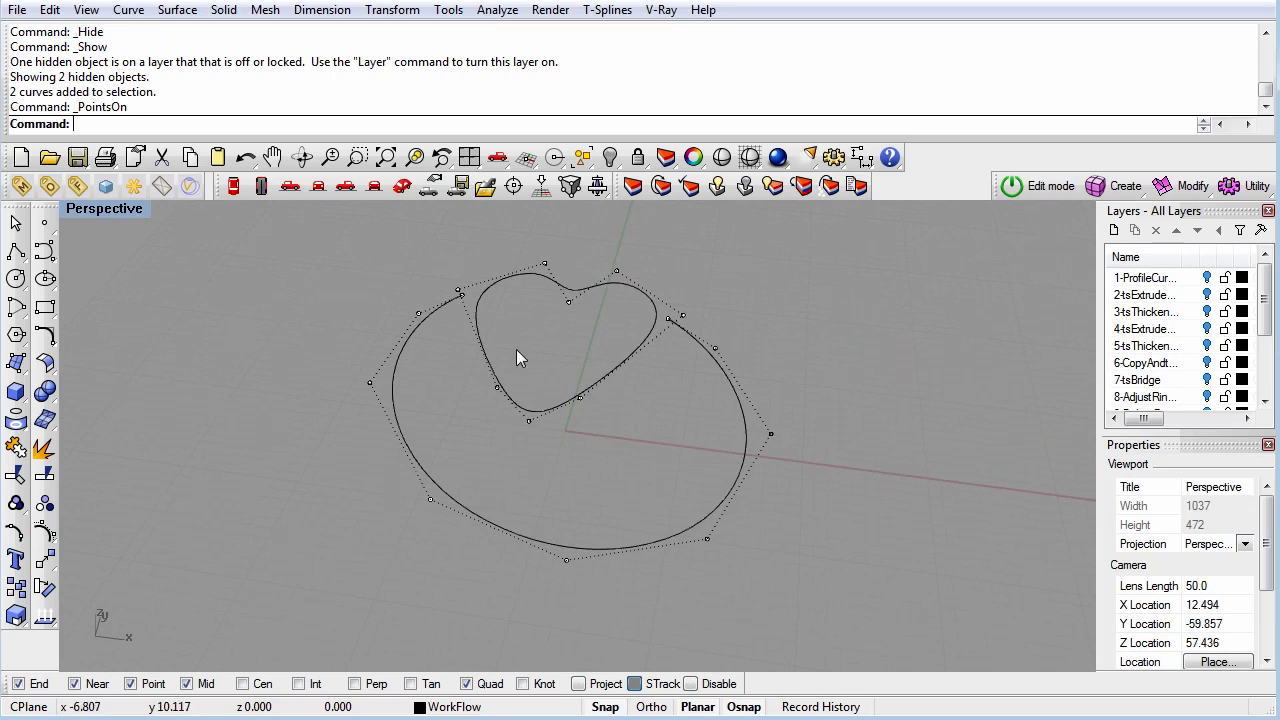
pyautogui.click(528, 421)
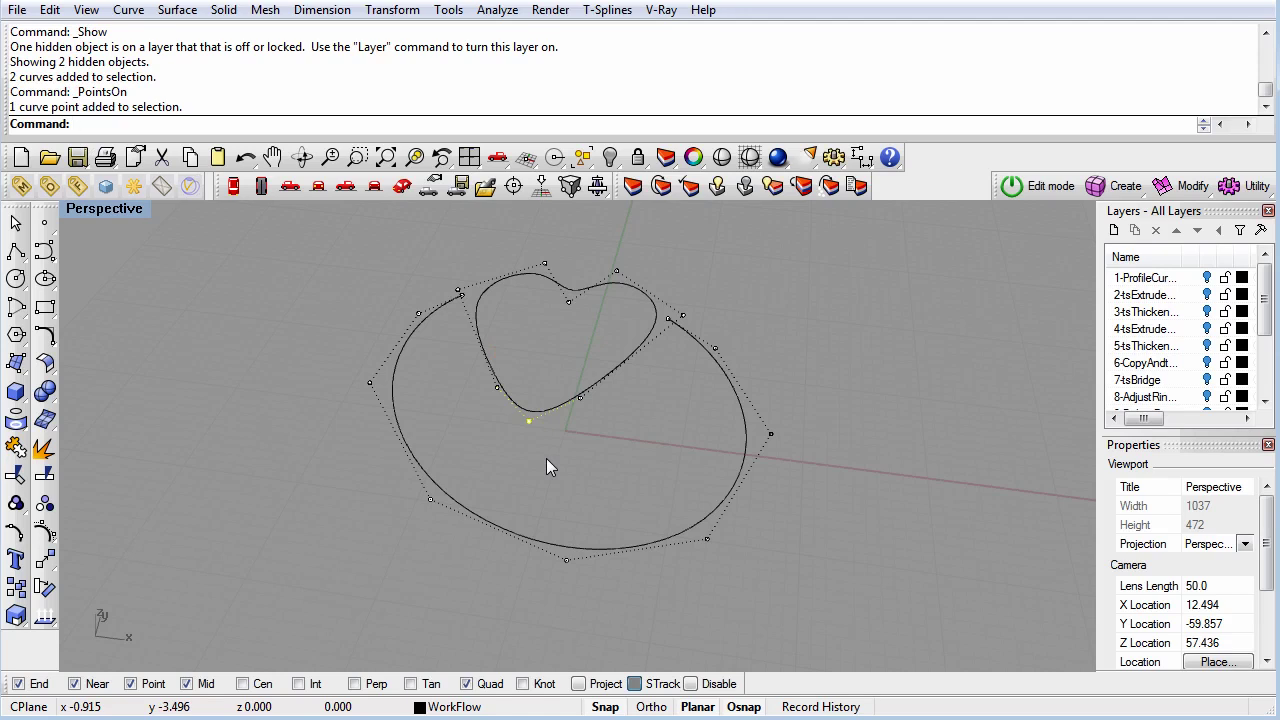
pyautogui.moveTo(546, 458); pyautogui.dragTo(514, 439, button='right')
pyautogui.rightClick(44, 532)
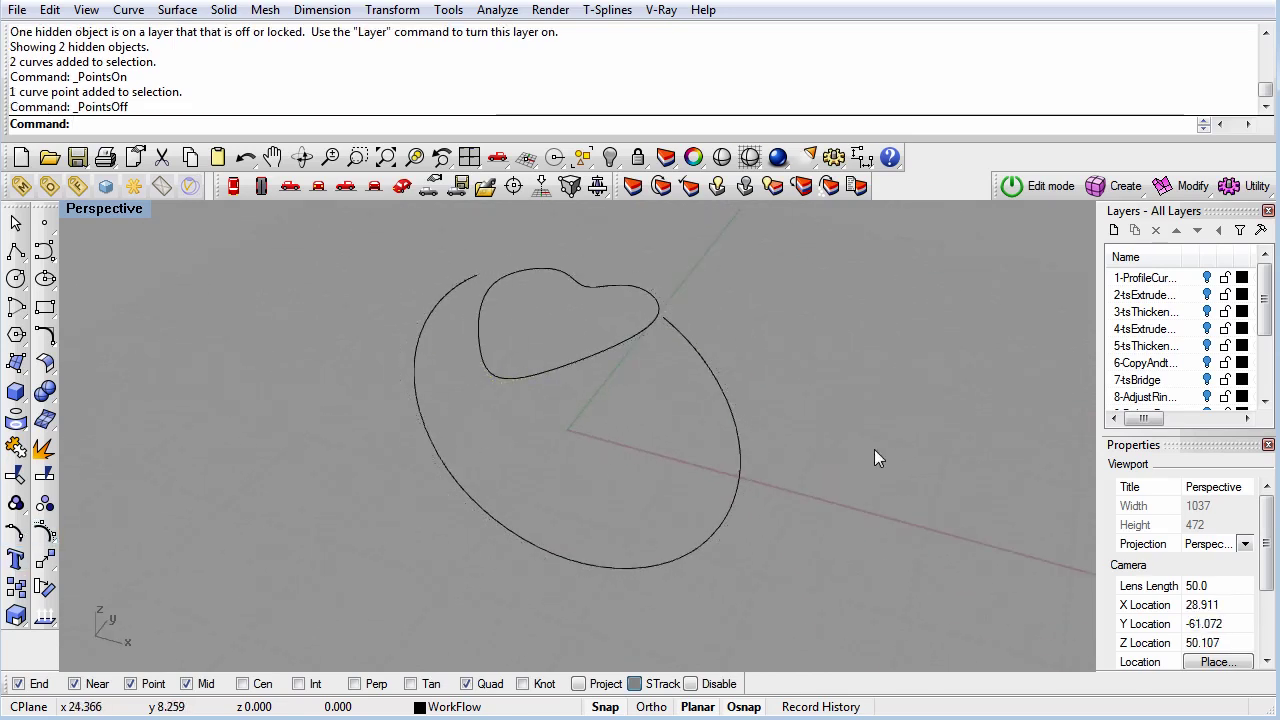
# - Float the T-Splines Modify tools as a palette and run tsExtrude on the inner heart curve
pyautogui.click(1188, 186)
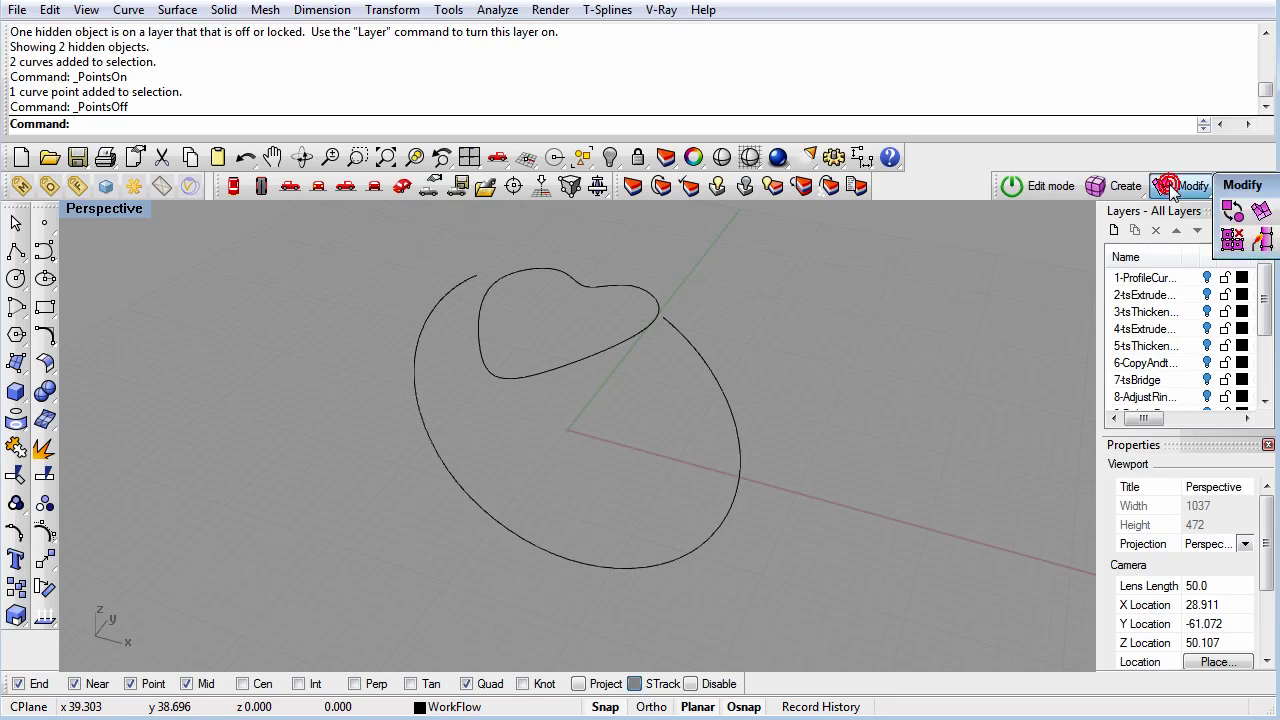
pyautogui.moveTo(1256, 188); pyautogui.dragTo(118, 578)
pyautogui.moveTo(289, 451); pyautogui.dragTo(335, 426, button='right')
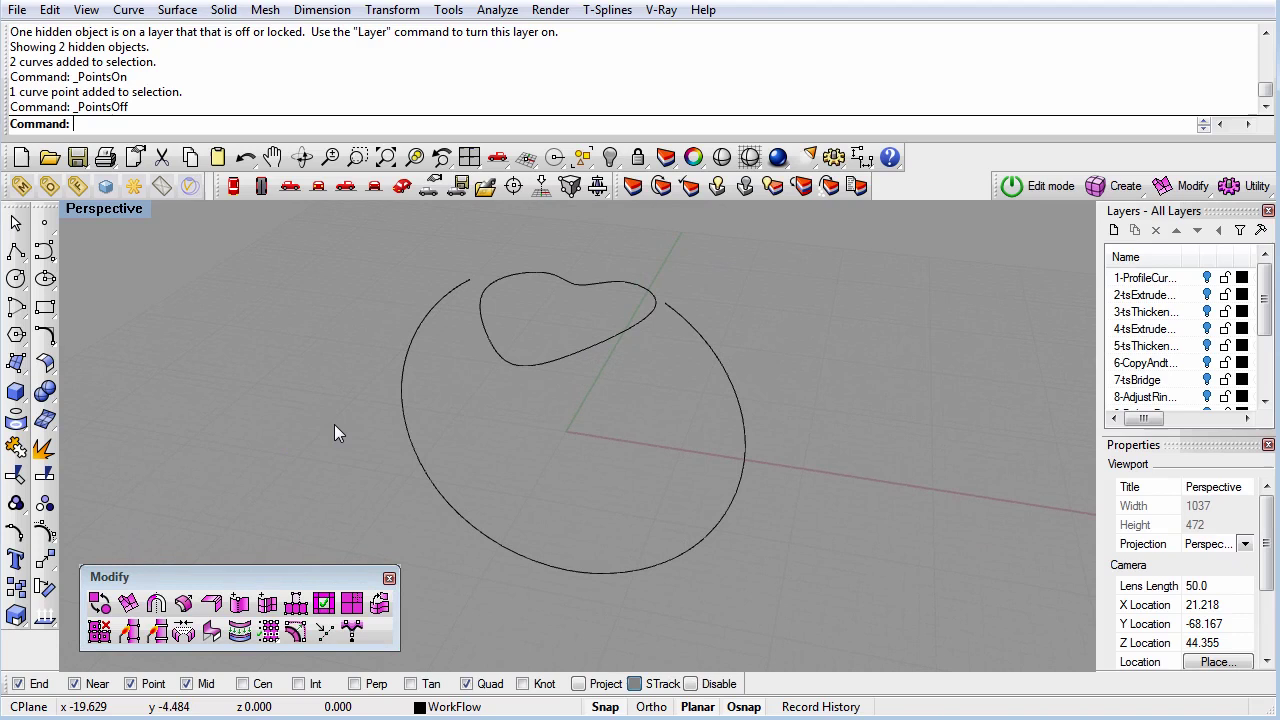
pyautogui.click(582, 350)
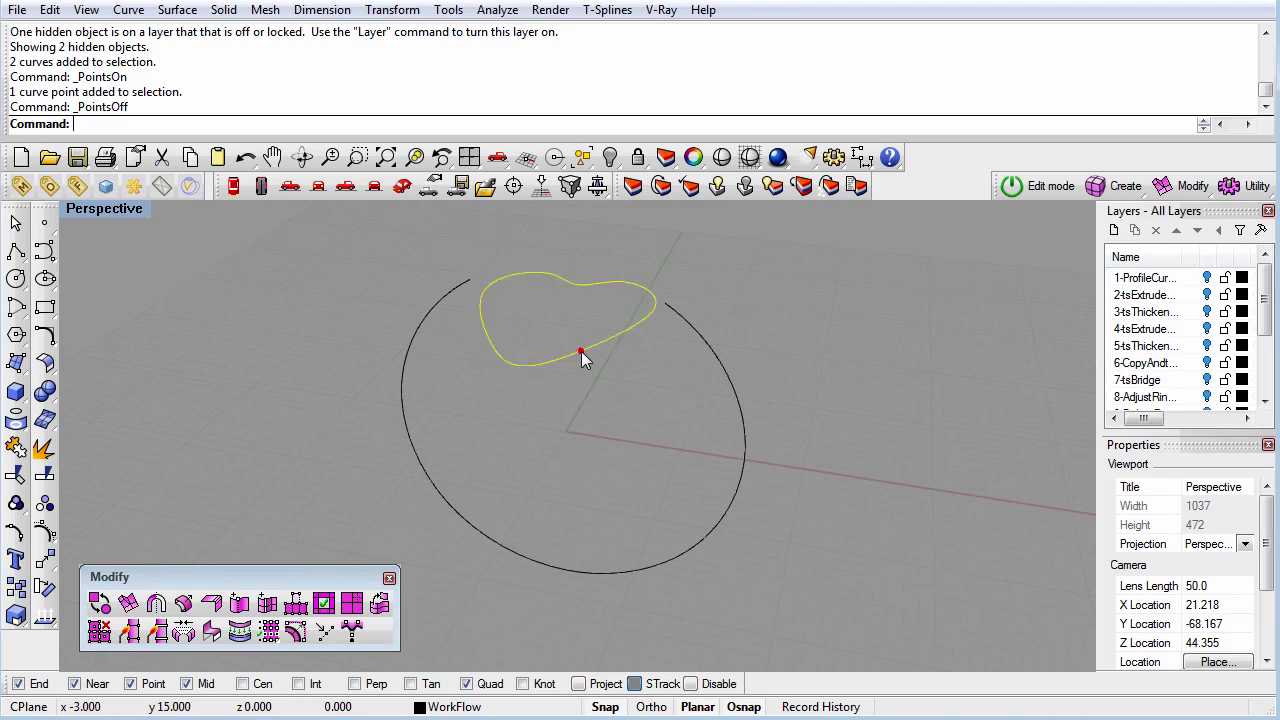
pyautogui.click(128, 602)
pyautogui.moveTo(500, 400); pyautogui.dragTo(566, 479, button='right')
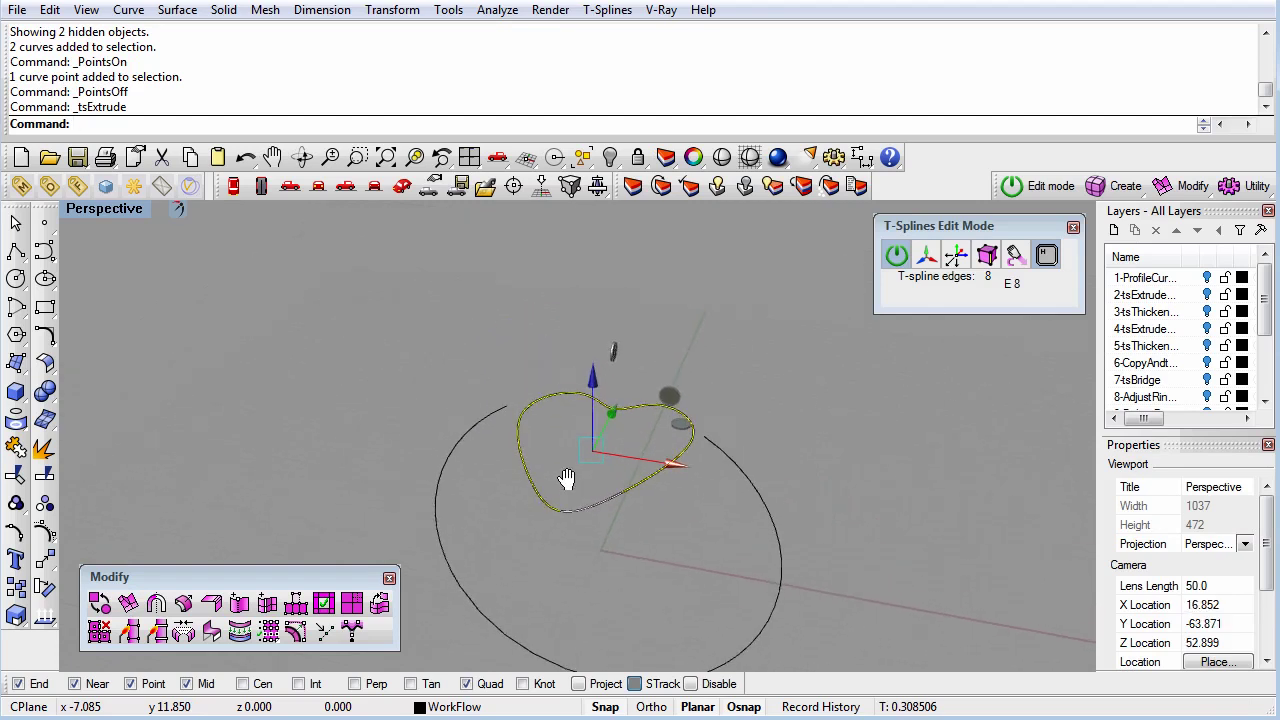
# - Try extruding the heart curve downward into a wall, then undo those extrusion edits
pyautogui.scroll(3, 594, 460)
pyautogui.scroll(2, 594, 490)
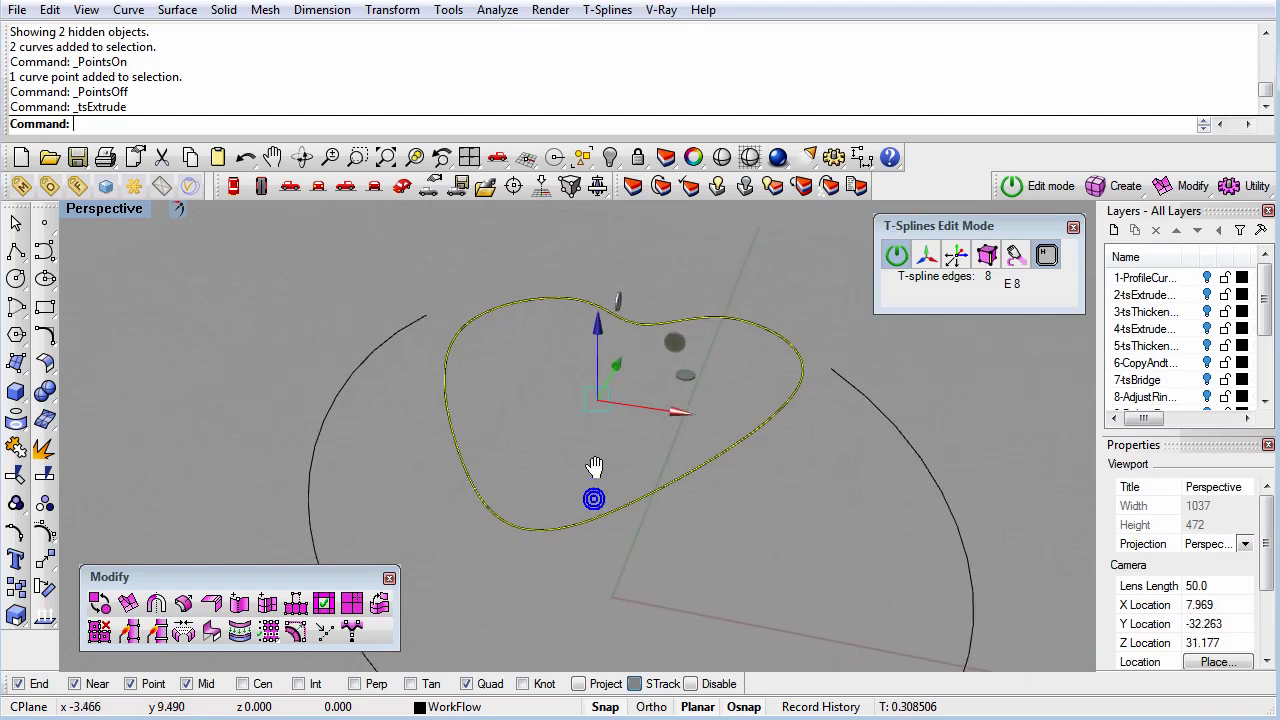
pyautogui.moveTo(597, 325); pyautogui.dragTo(604, 374)
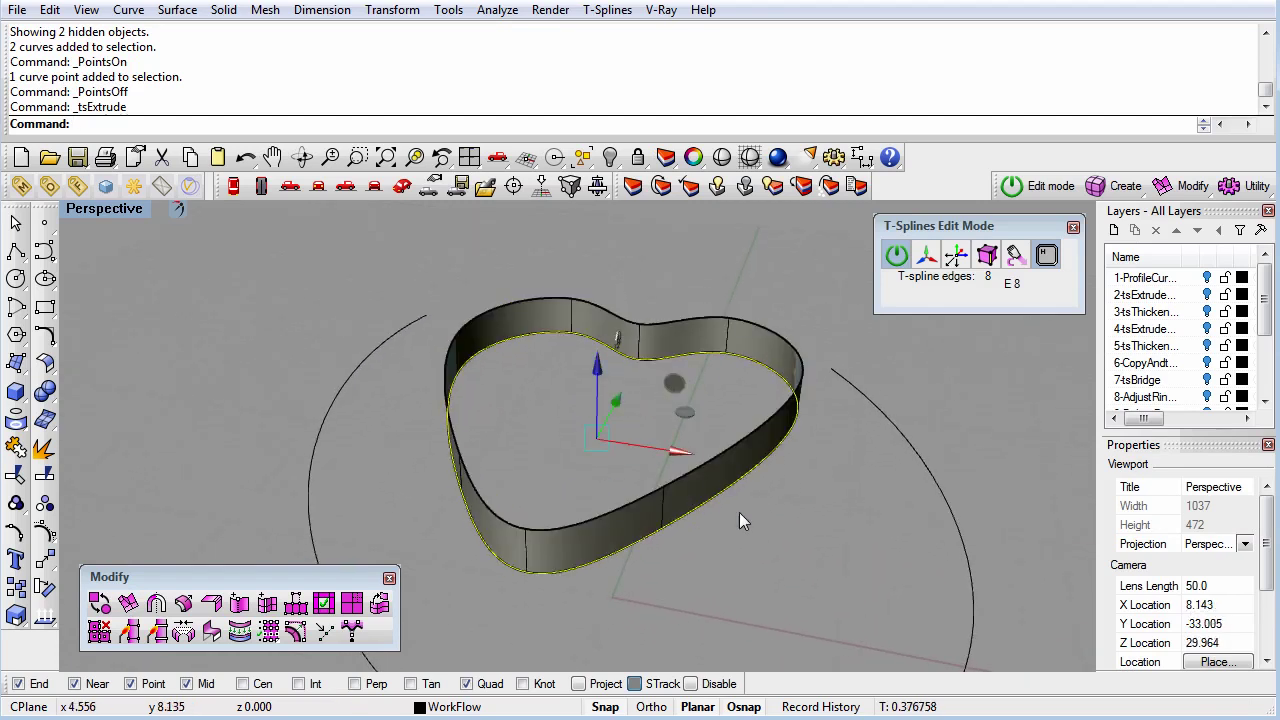
pyautogui.moveTo(740, 514); pyautogui.dragTo(717, 500, button='right')
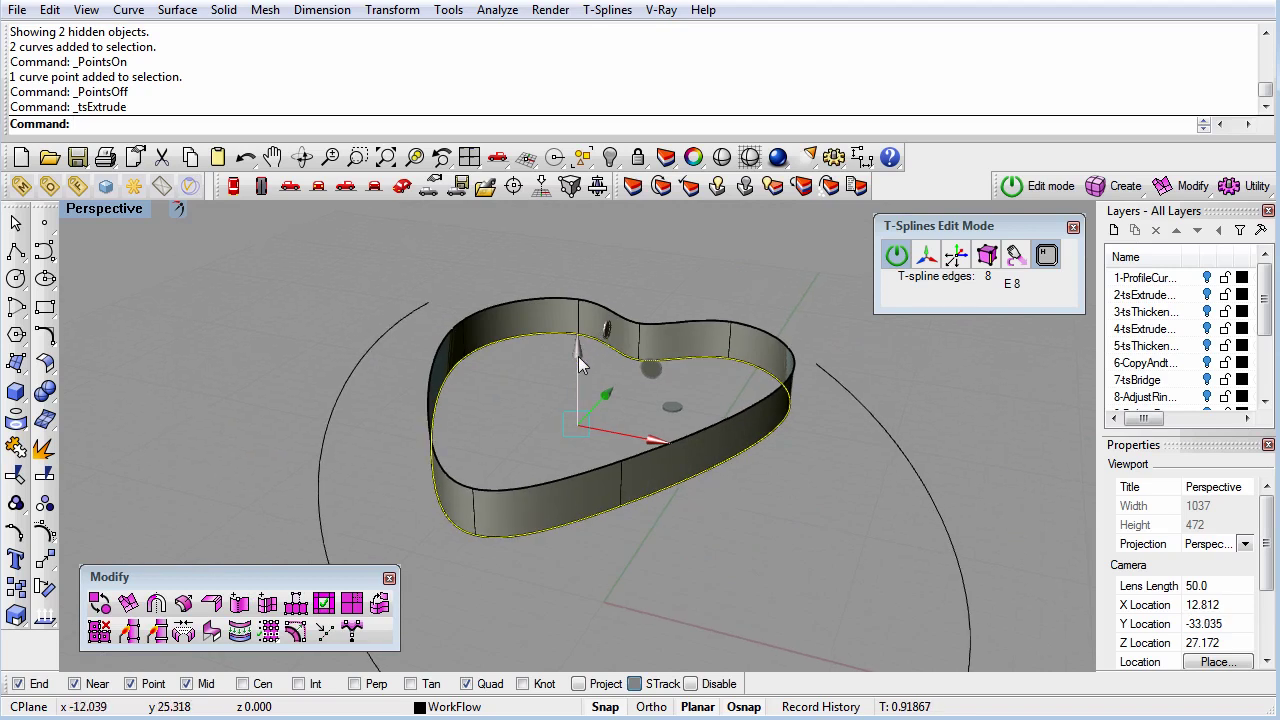
pyautogui.moveTo(578, 356); pyautogui.dragTo(576, 317)
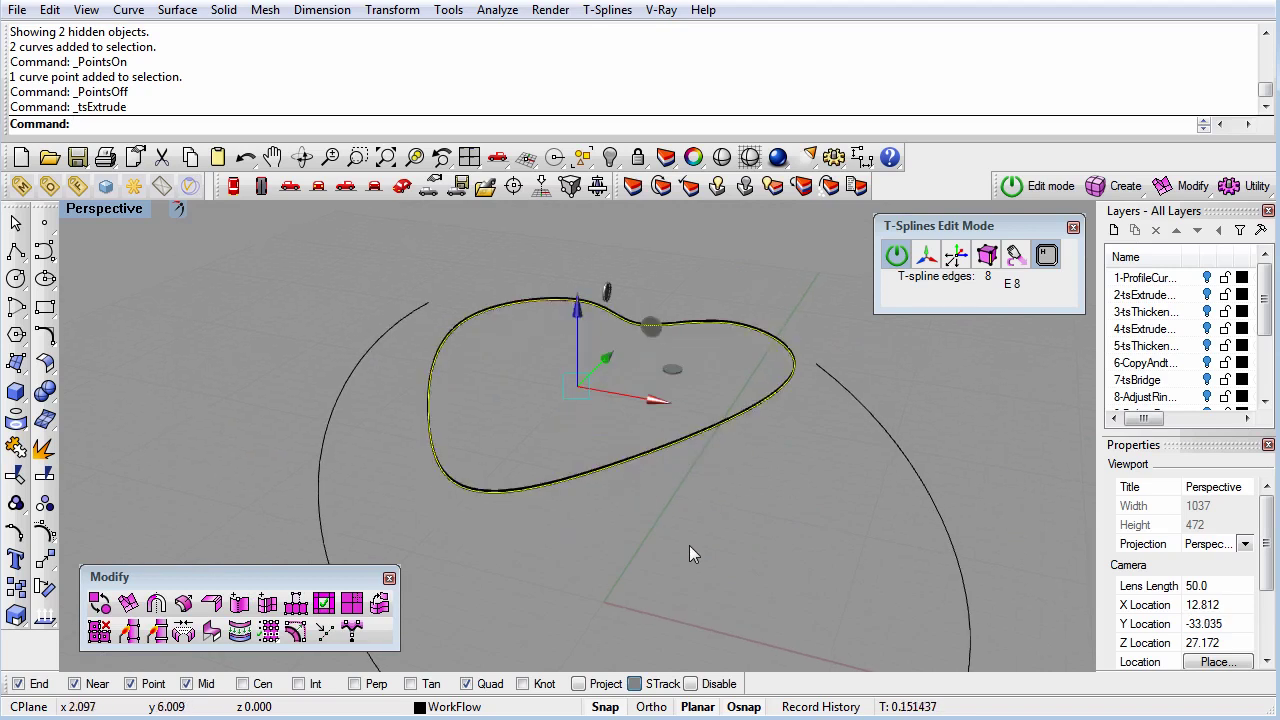
pyautogui.moveTo(689, 545); pyautogui.dragTo(644, 544, button='right')
pyautogui.hotkey('ctrl', 'z')
pyautogui.hotkey('ctrl', 'z')
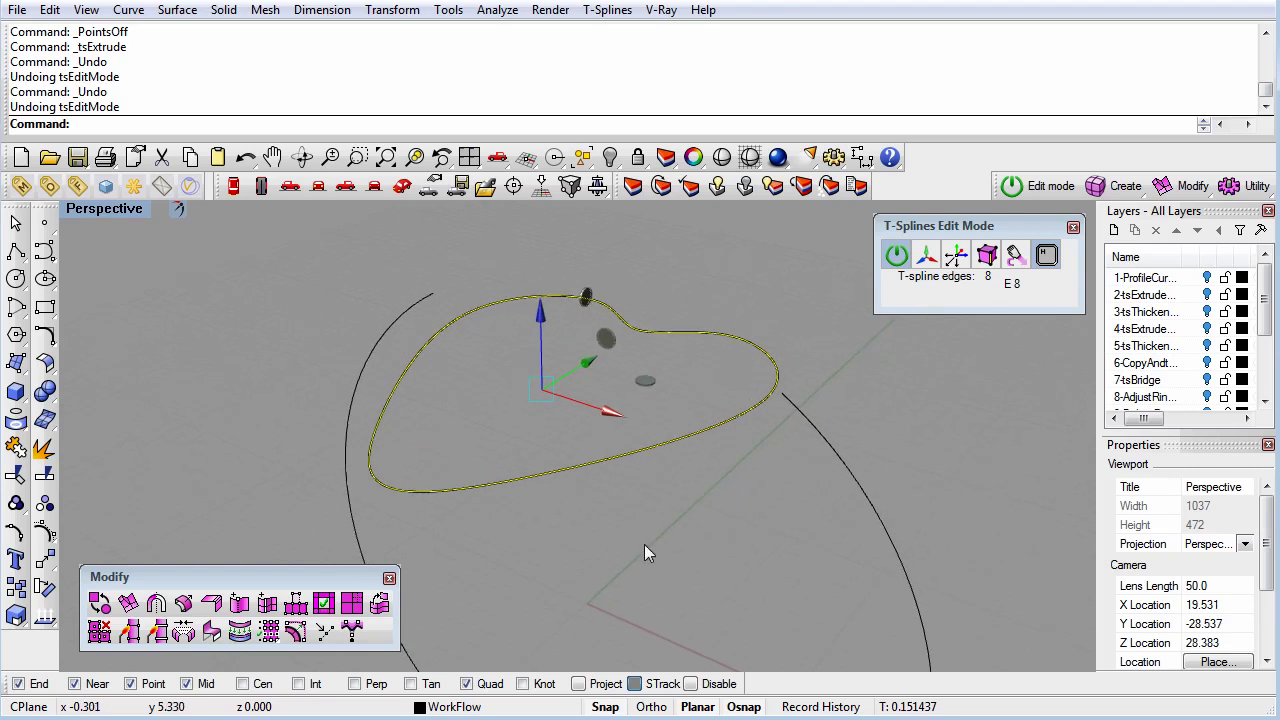
# - Scale the new heart loop inward into a flat band with an open centre
pyautogui.click(930, 257)
pyautogui.click(930, 258)
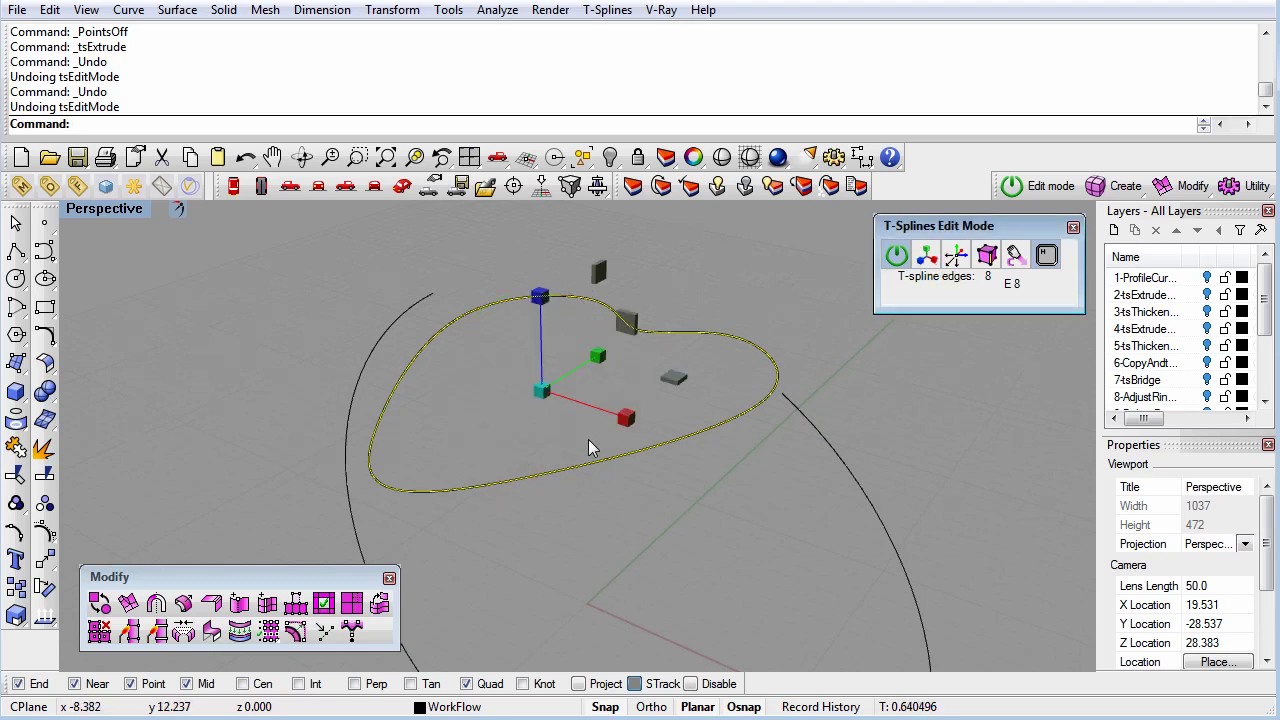
pyautogui.moveTo(673, 372); pyautogui.dragTo(637, 388)
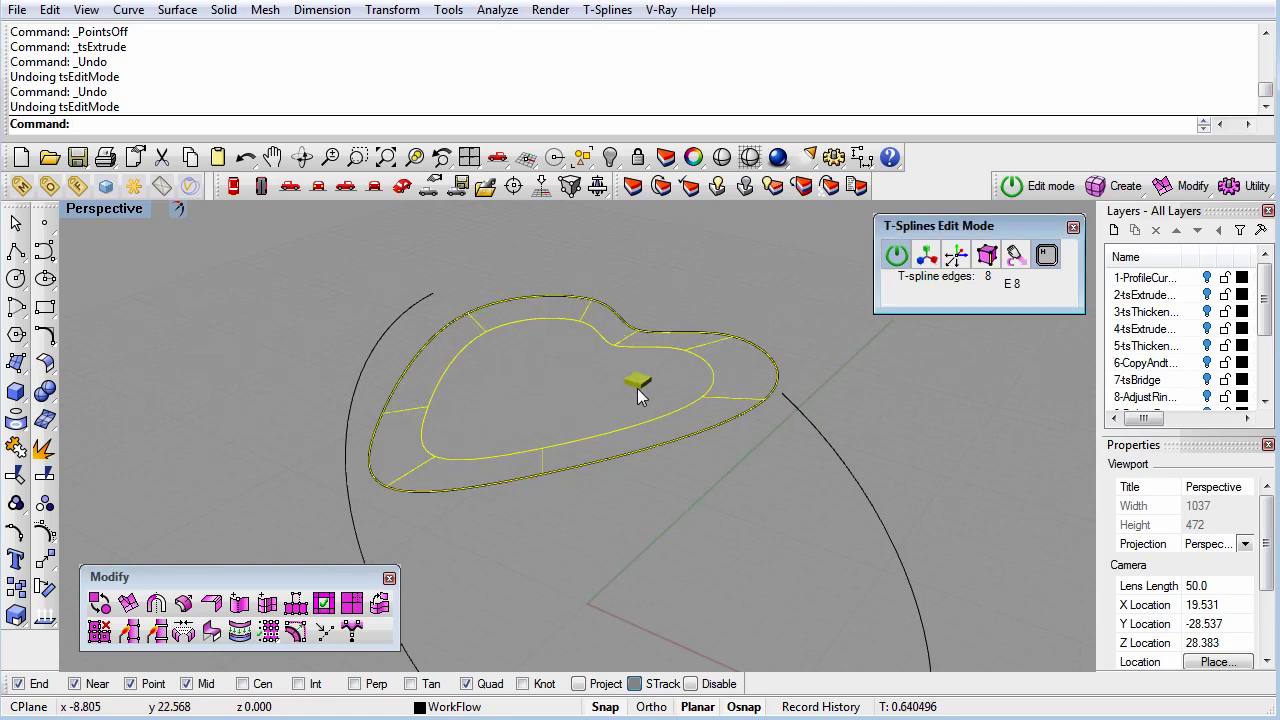
pyautogui.click(714, 509)
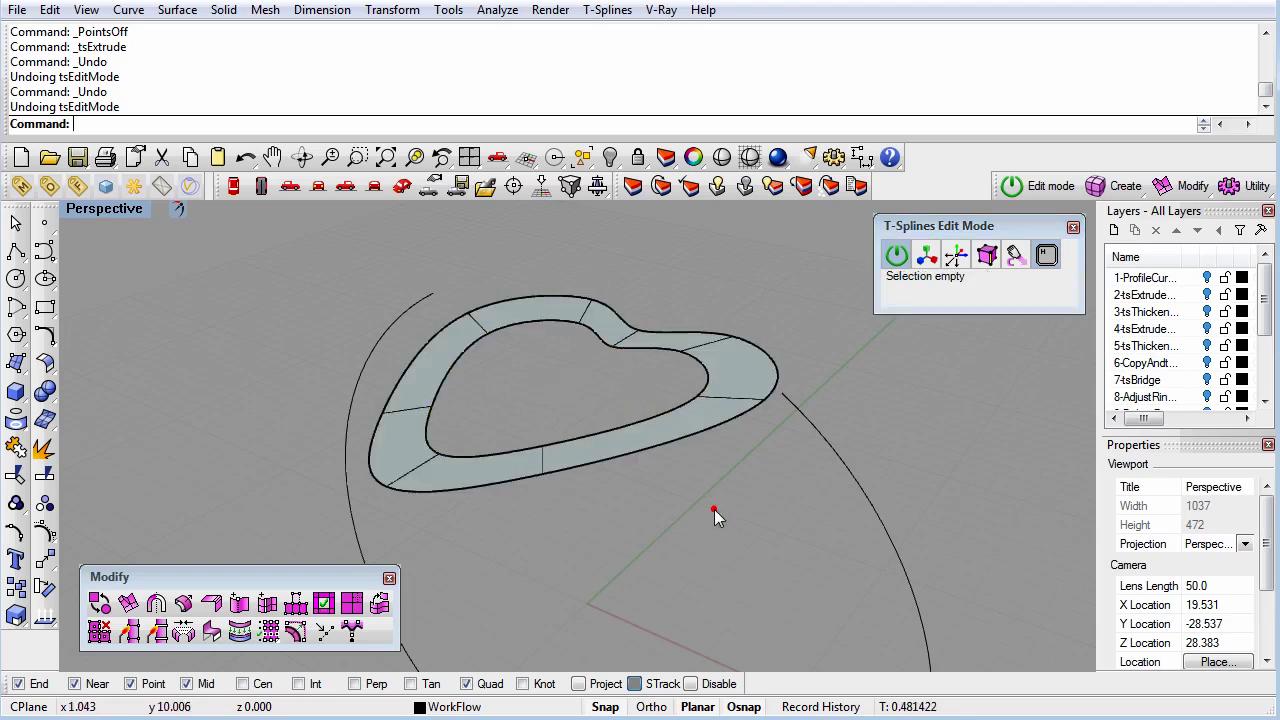
# - Extrude the open circle curve into a T-spline band with tsExtrude
pyautogui.moveTo(715, 519); pyautogui.dragTo(744, 506, button='right')
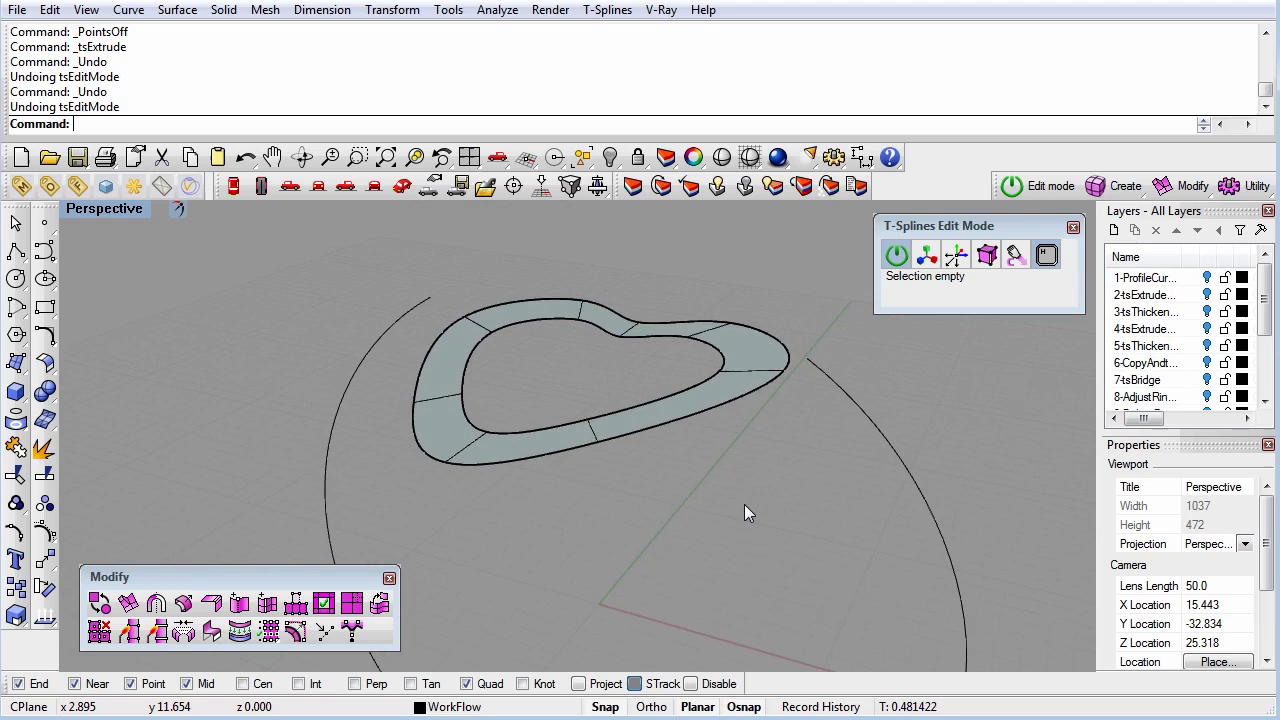
pyautogui.scroll(-3, 744, 505)
pyautogui.moveTo(746, 523); pyautogui.dragTo(703, 466, button='right')
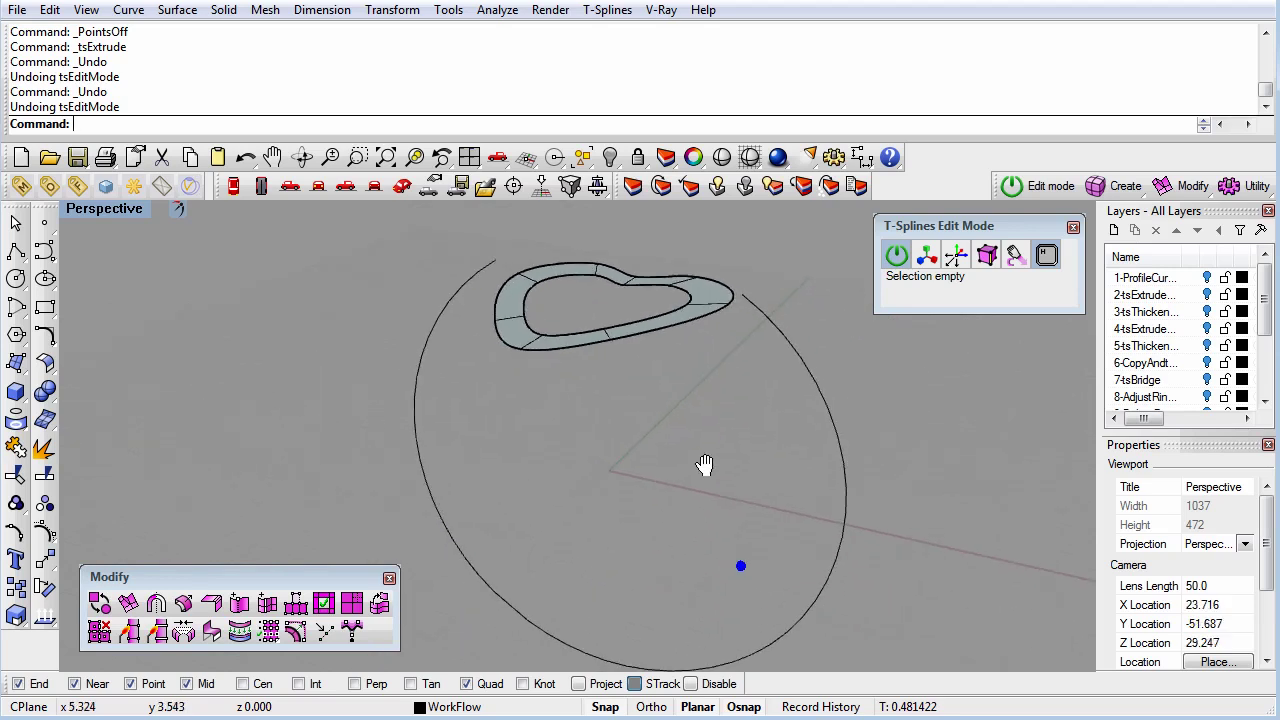
pyautogui.click(841, 474)
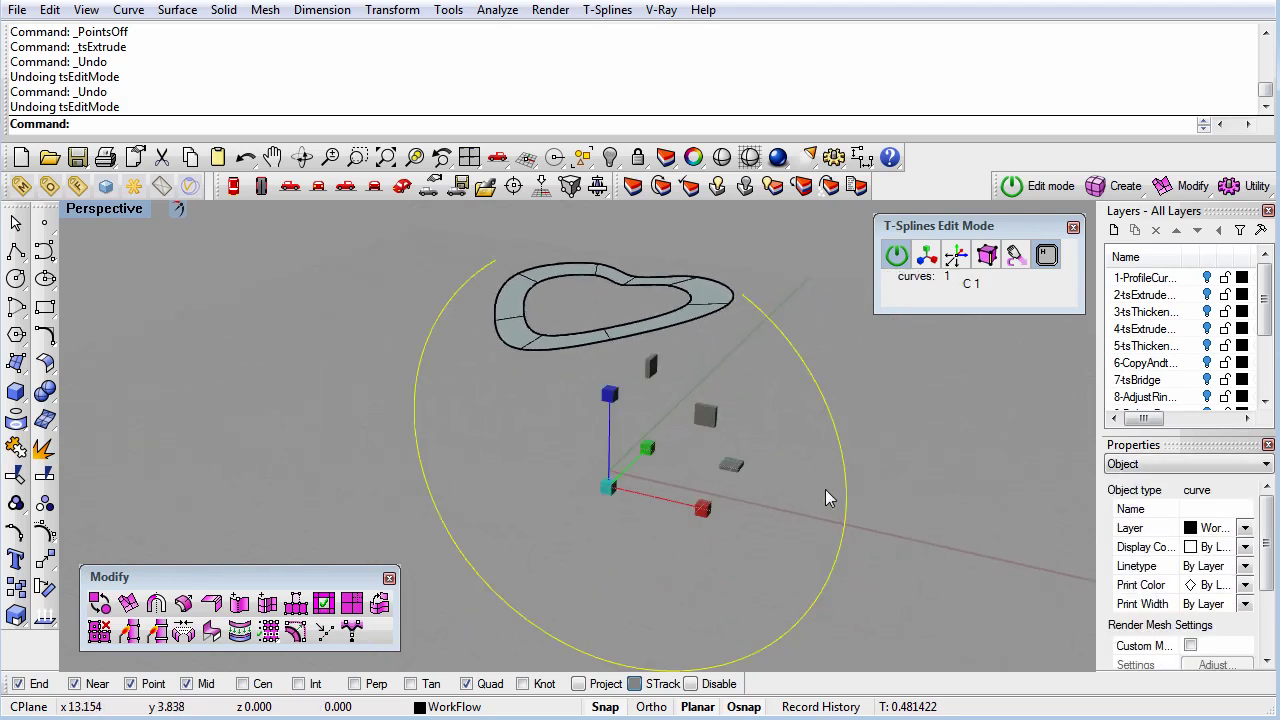
pyautogui.moveTo(829, 491); pyautogui.dragTo(826, 489, button='right')
pyautogui.click(929, 256)
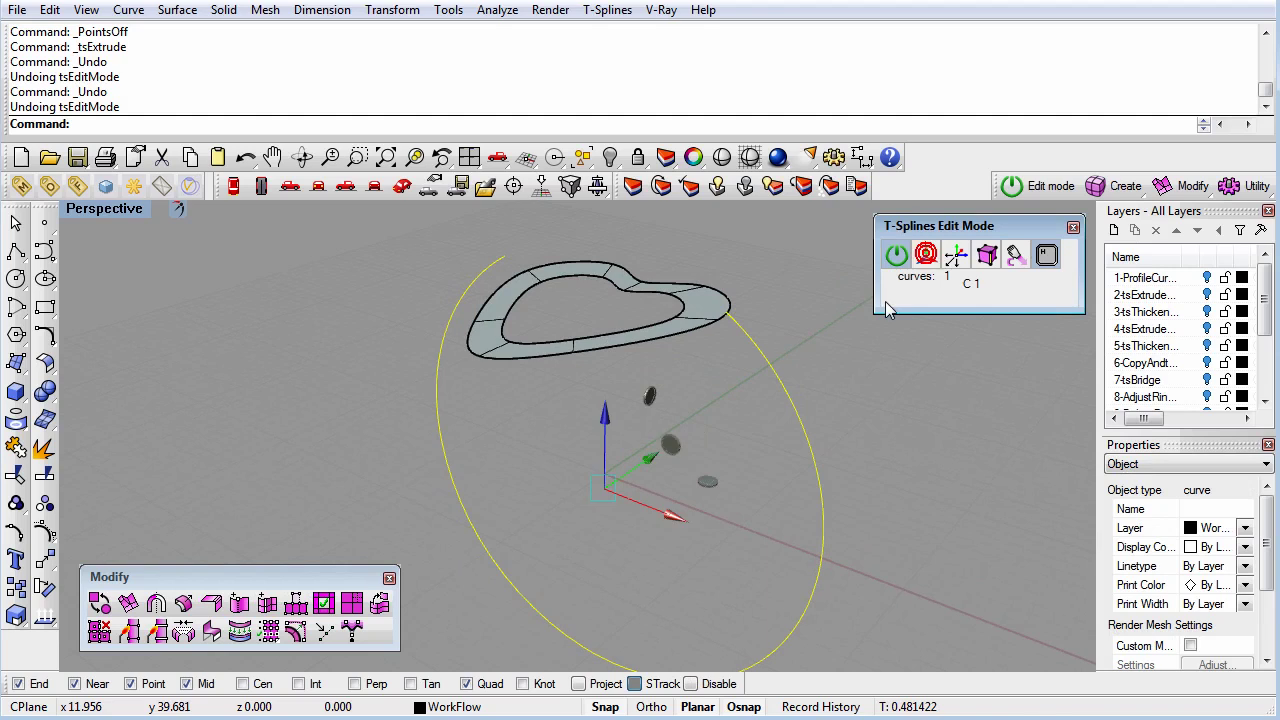
pyautogui.keyDown('alt'); pyautogui.moveTo(648, 470); pyautogui.dragTo(673, 446); pyautogui.keyUp('alt')
# - Inspect the band edge-on, then undo the band edit and the circle's extrusion
pyautogui.moveTo(717, 497); pyautogui.dragTo(970, 465, button='right')
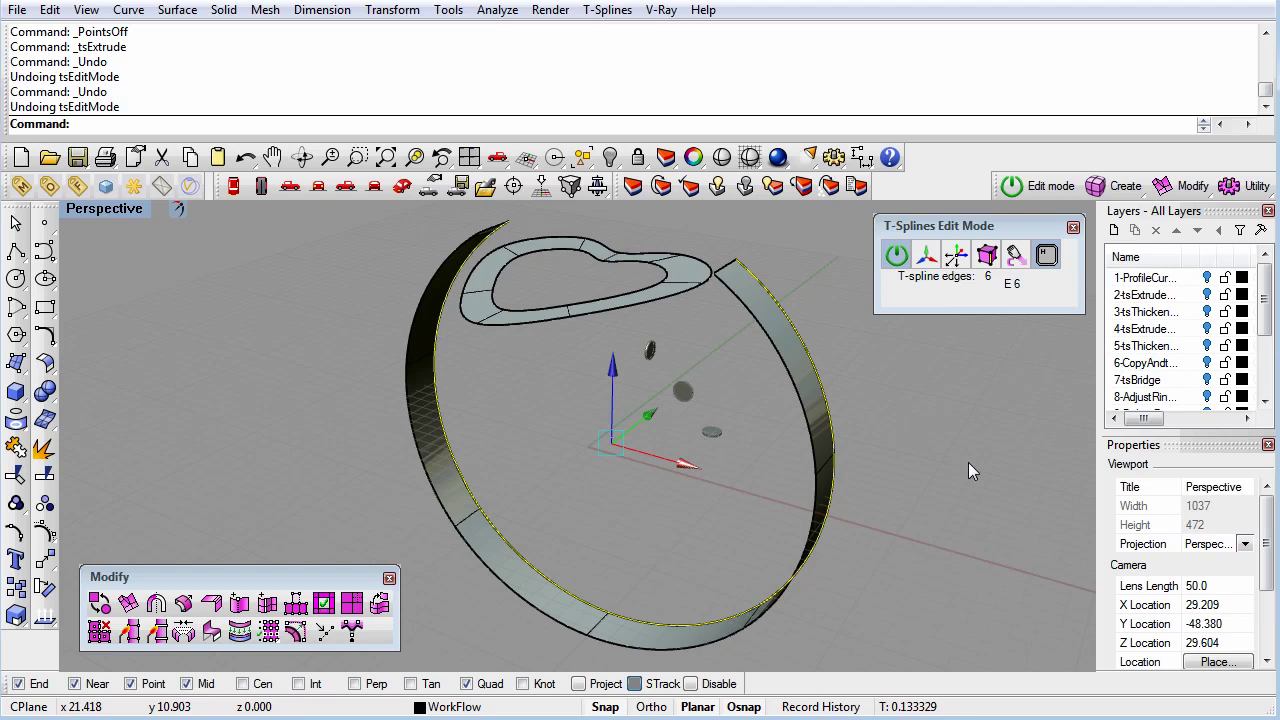
pyautogui.scroll(3, 968, 462)
pyautogui.moveTo(968, 462); pyautogui.dragTo(885, 540, button='right')
pyautogui.hotkey('ctrl', 'z')
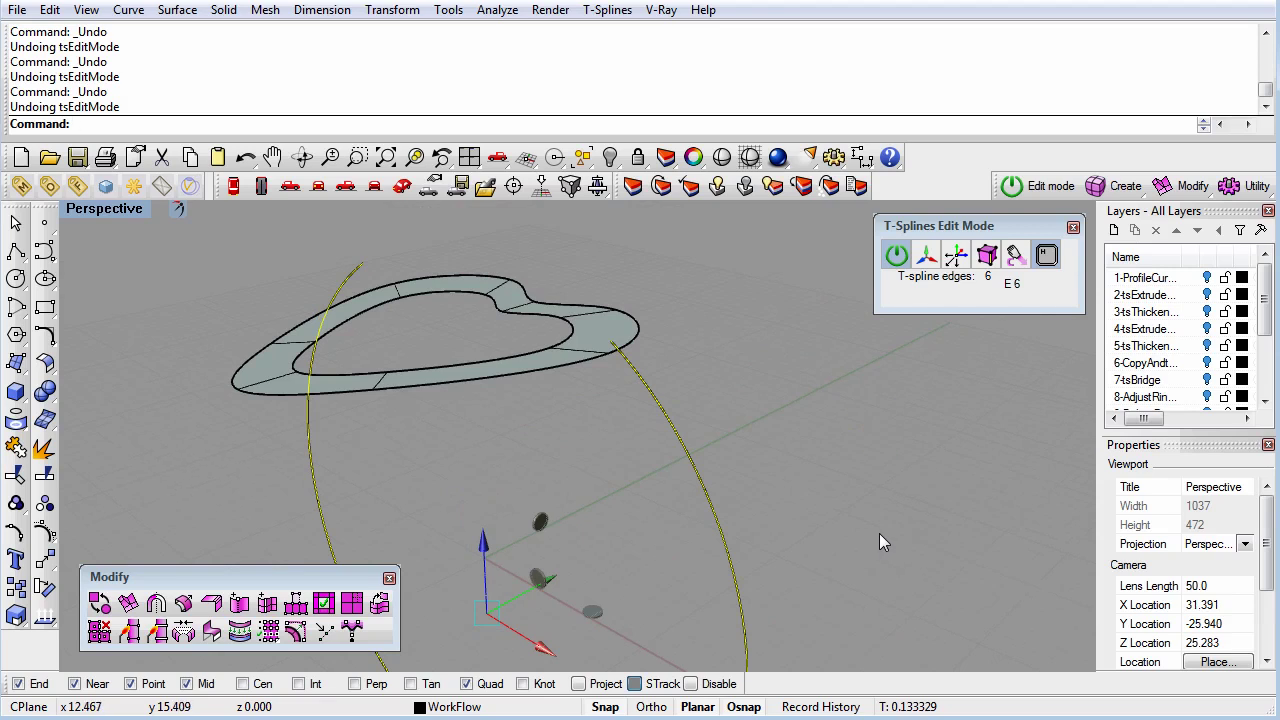
pyautogui.hotkey('ctrl', 'z')
# - Re-select the open circle and extrude it again into an upright shank band
pyautogui.keyDown('shift'); pyautogui.moveTo(864, 542); pyautogui.dragTo(866, 457, button='right'); pyautogui.keyUp('shift')
pyautogui.click(747, 485)
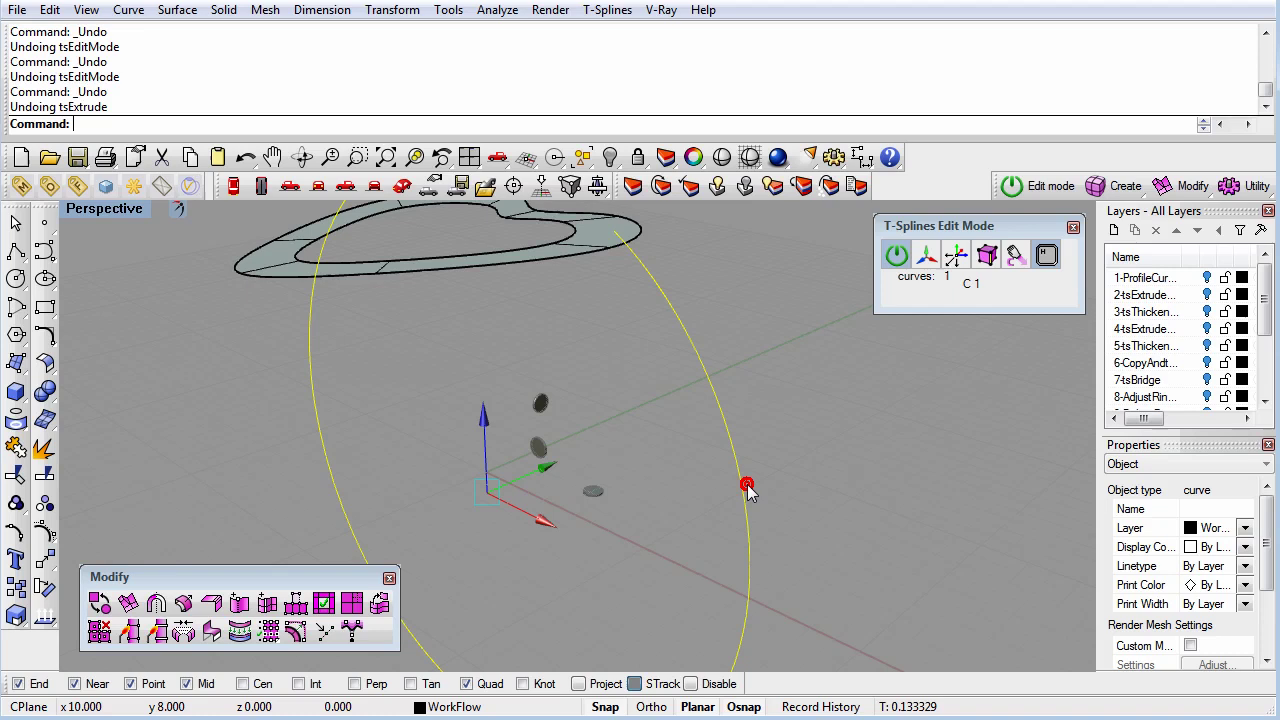
pyautogui.keyDown('alt'); pyautogui.moveTo(543, 467); pyautogui.dragTo(584, 452); pyautogui.keyUp('alt')
pyautogui.moveTo(658, 449)
pyautogui.keyDown('ctrl'); pyautogui.mouseDown(button='right')
pyautogui.moveTo(686, 449)
pyautogui.moveTo(688, 476)
pyautogui.mouseUp(button='right'); pyautogui.keyUp('ctrl')
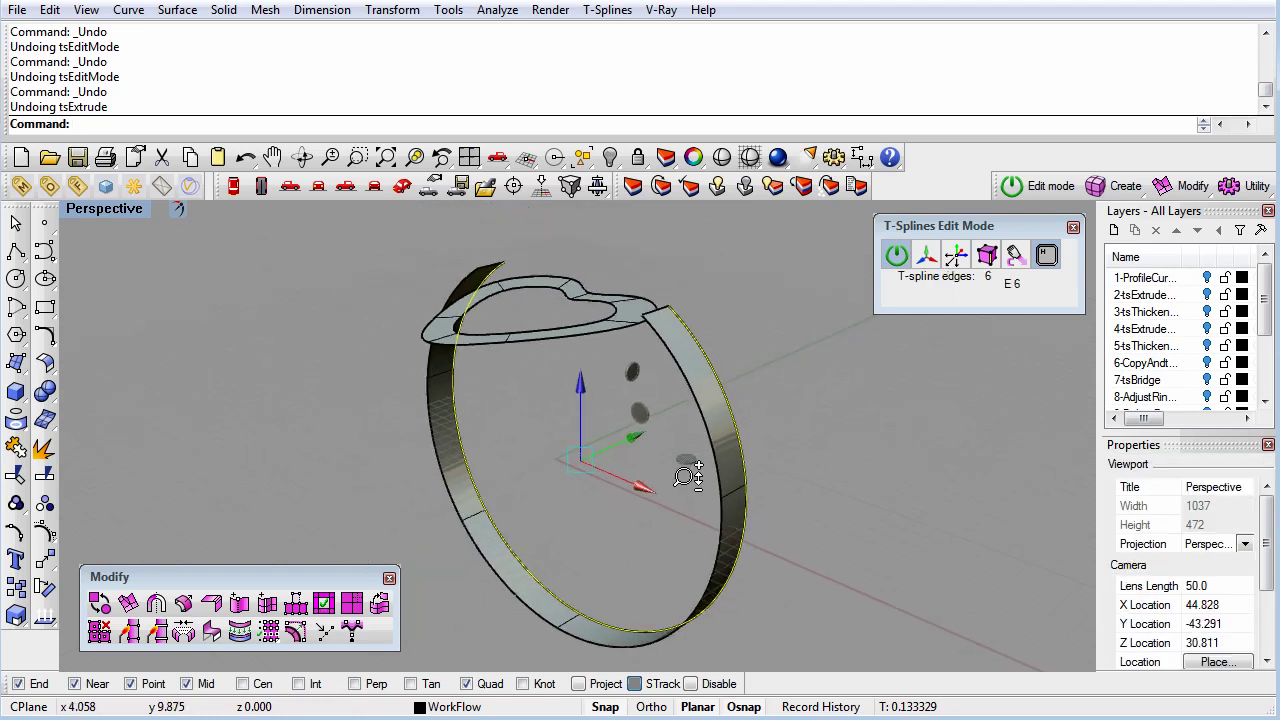
pyautogui.moveTo(689, 564); pyautogui.dragTo(720, 600, button='right')
pyautogui.click(285, 483)
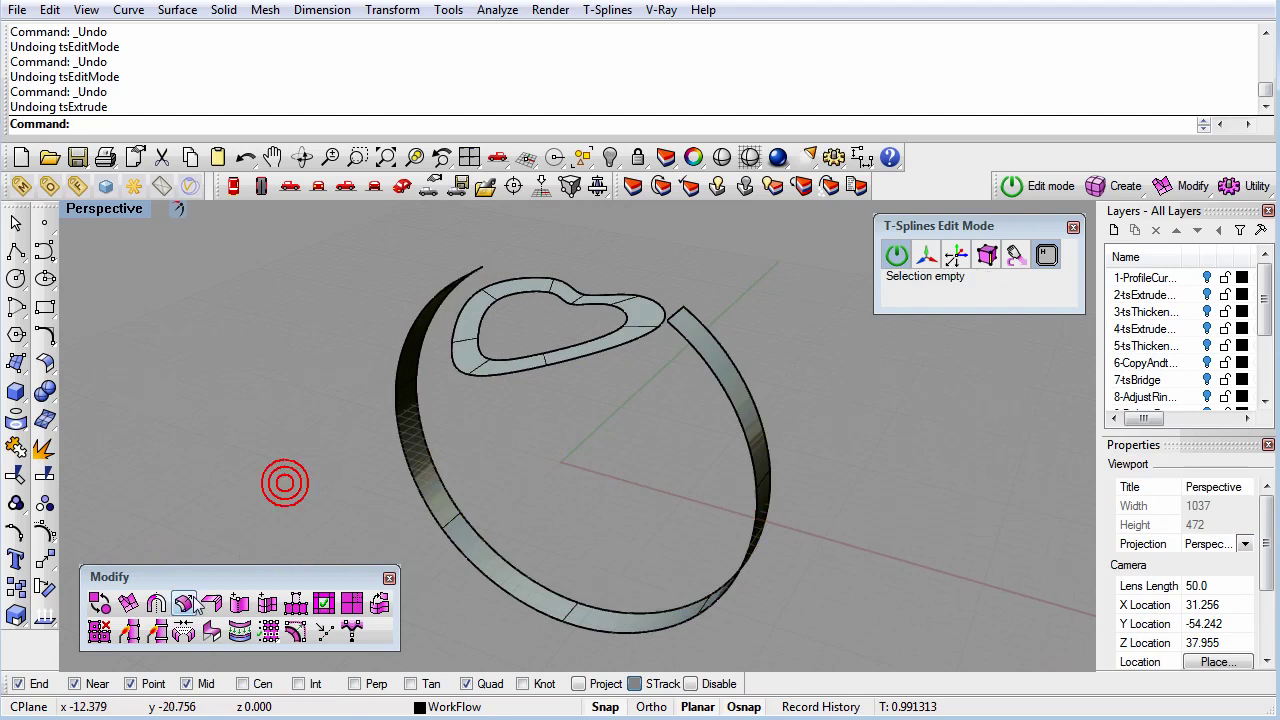
# - Thicken the heart band with tsThicken into a solid rounded frame, then restart tsThicken
pyautogui.click(187, 608)
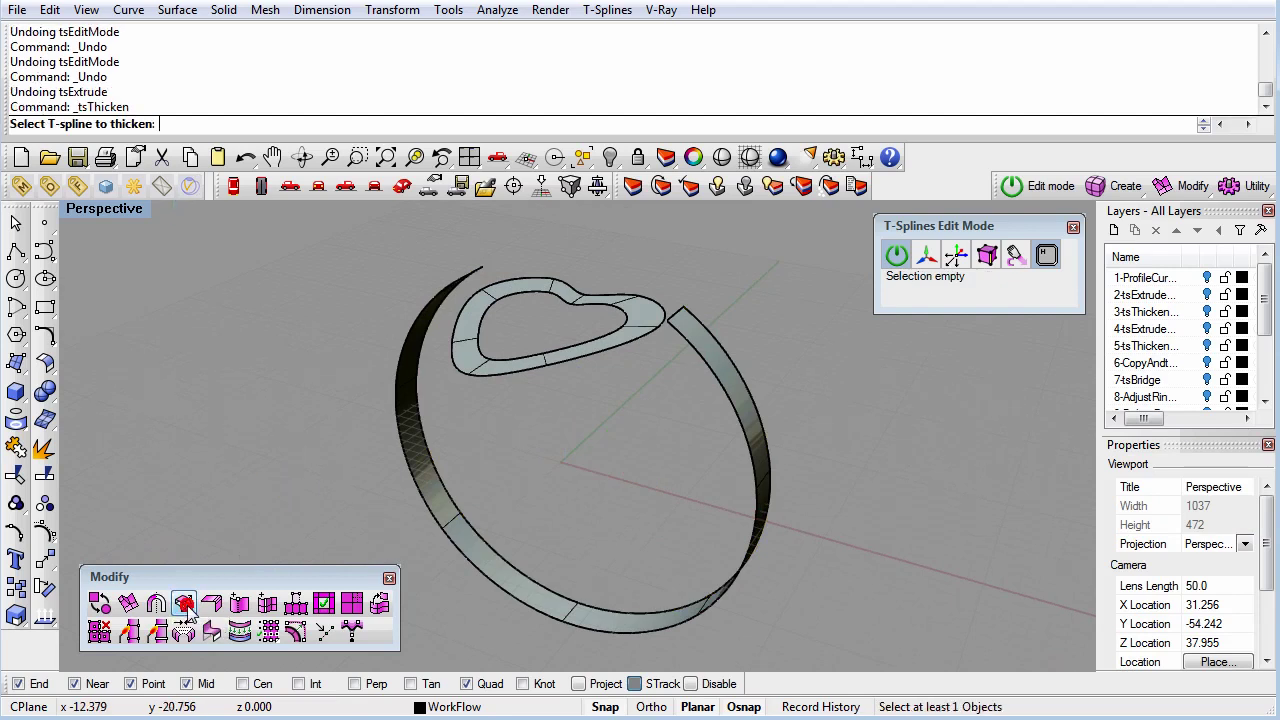
pyautogui.click(617, 340)
pyautogui.press('Return')
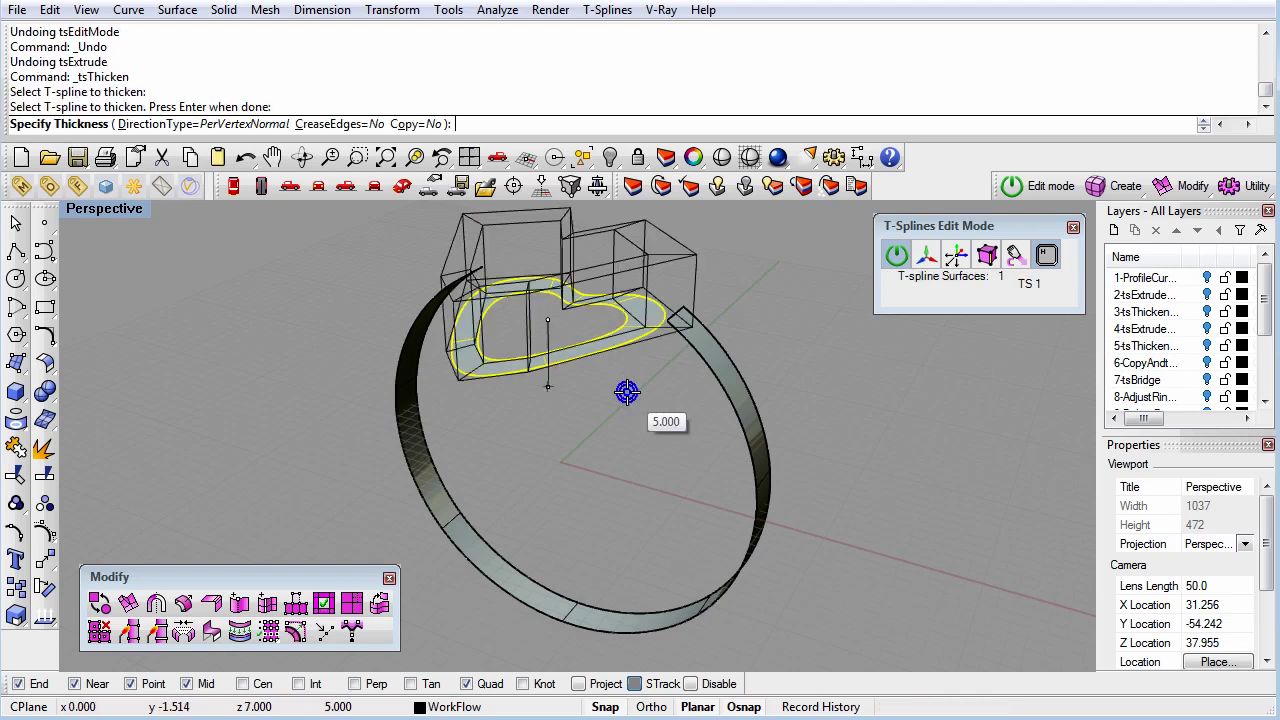
pyautogui.click(786, 373)
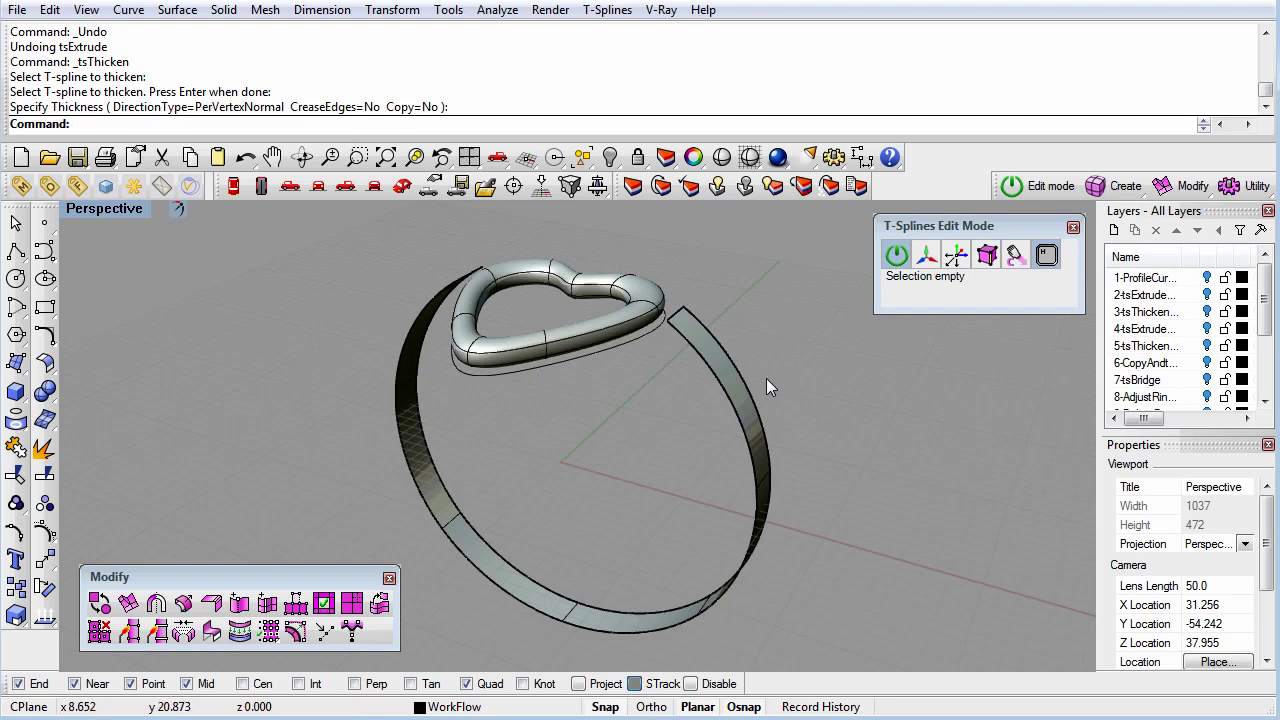
pyautogui.moveTo(593, 419); pyautogui.dragTo(571, 400, button='right')
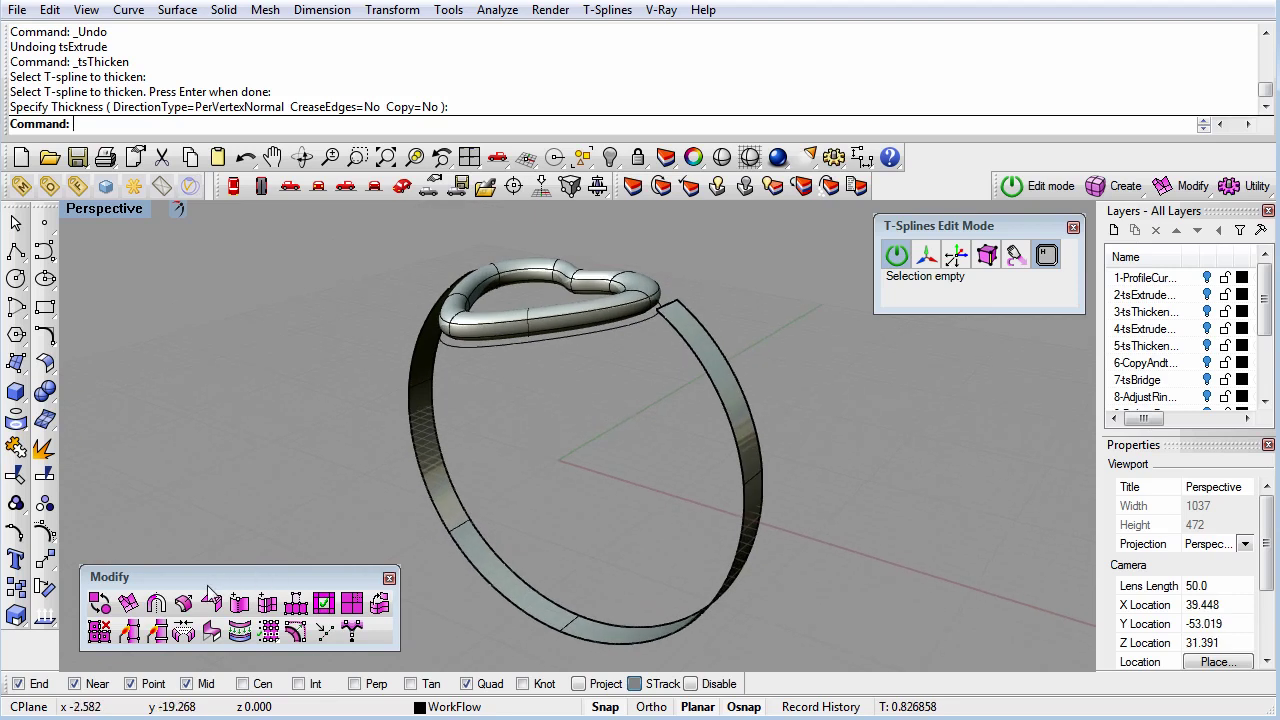
pyautogui.click(183, 603)
# - Thicken the ring band by 2 into a rounded shank with tapered tips
pyautogui.click(742, 430)
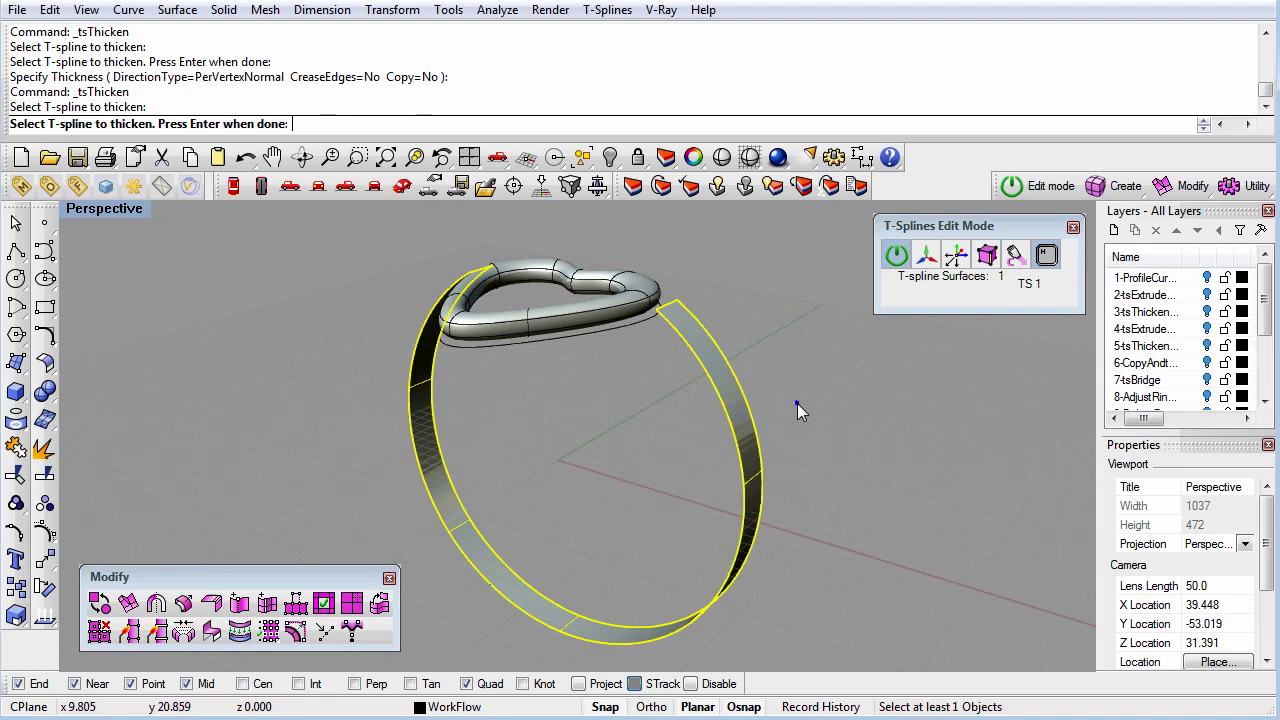
pyautogui.press('Return')
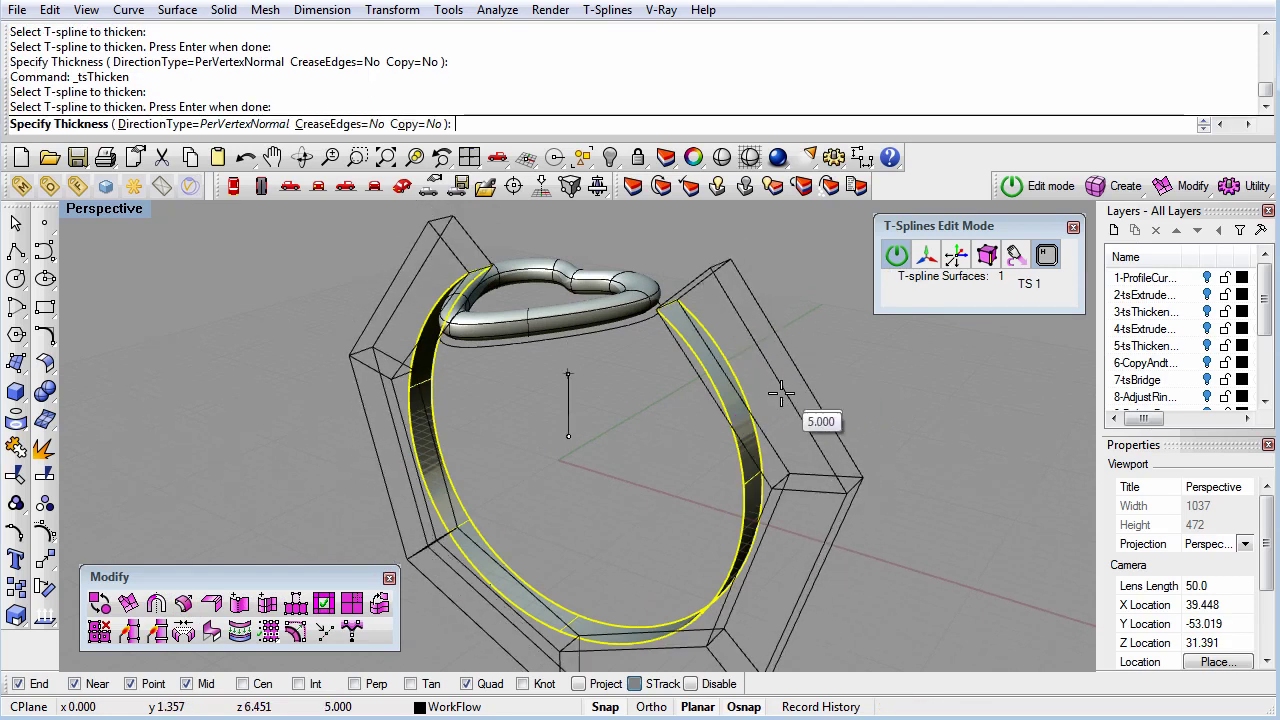
pyautogui.write('2')
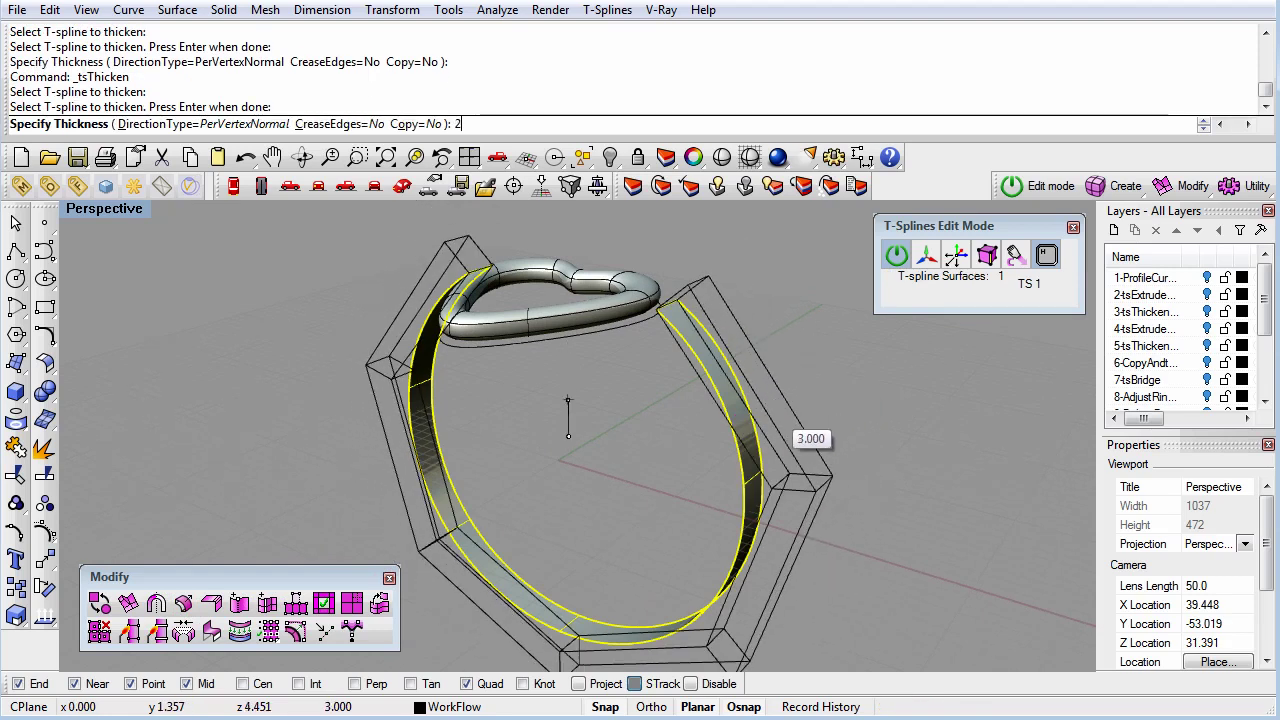
pyautogui.press('Return')
pyautogui.moveTo(772, 418); pyautogui.dragTo(540, 355, button='right')
# - Undo a stray heart-point selection, float the Utility toolbar, and start tsMakeUniform
pyautogui.click(536, 352)
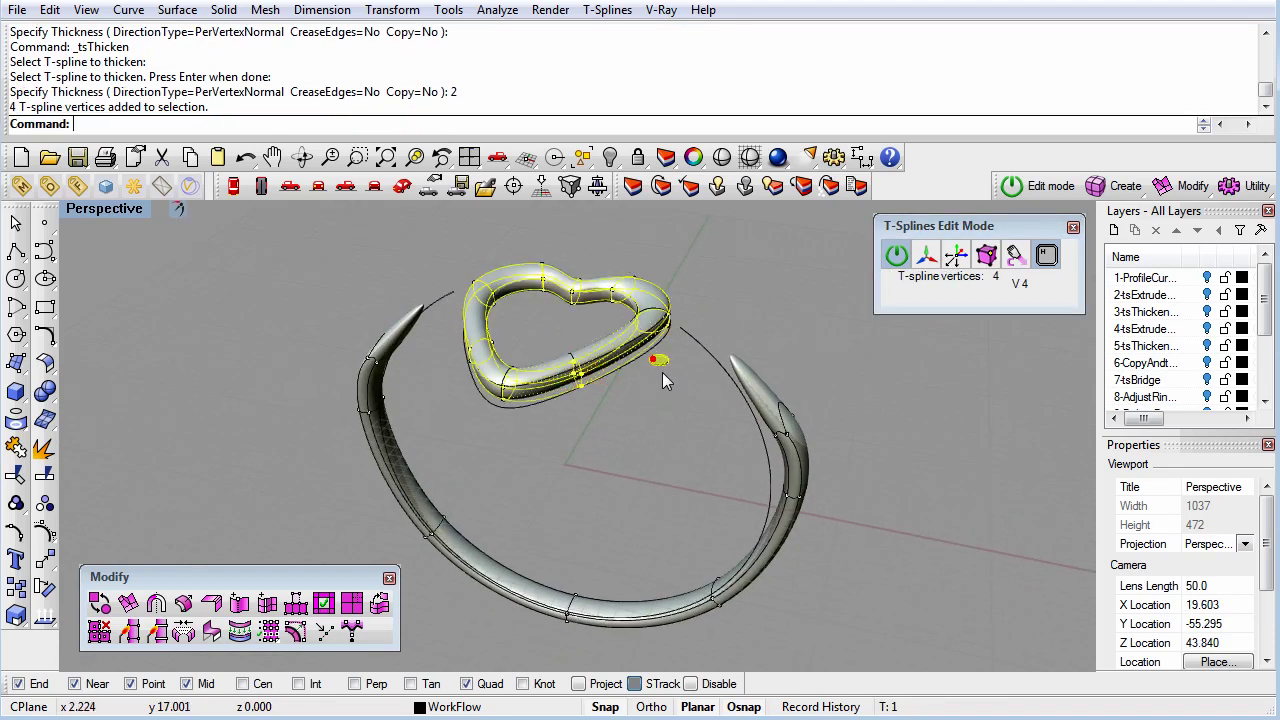
pyautogui.hotkey('ctrl', 'z')
pyautogui.moveTo(670, 502); pyautogui.dragTo(630, 457, button='right')
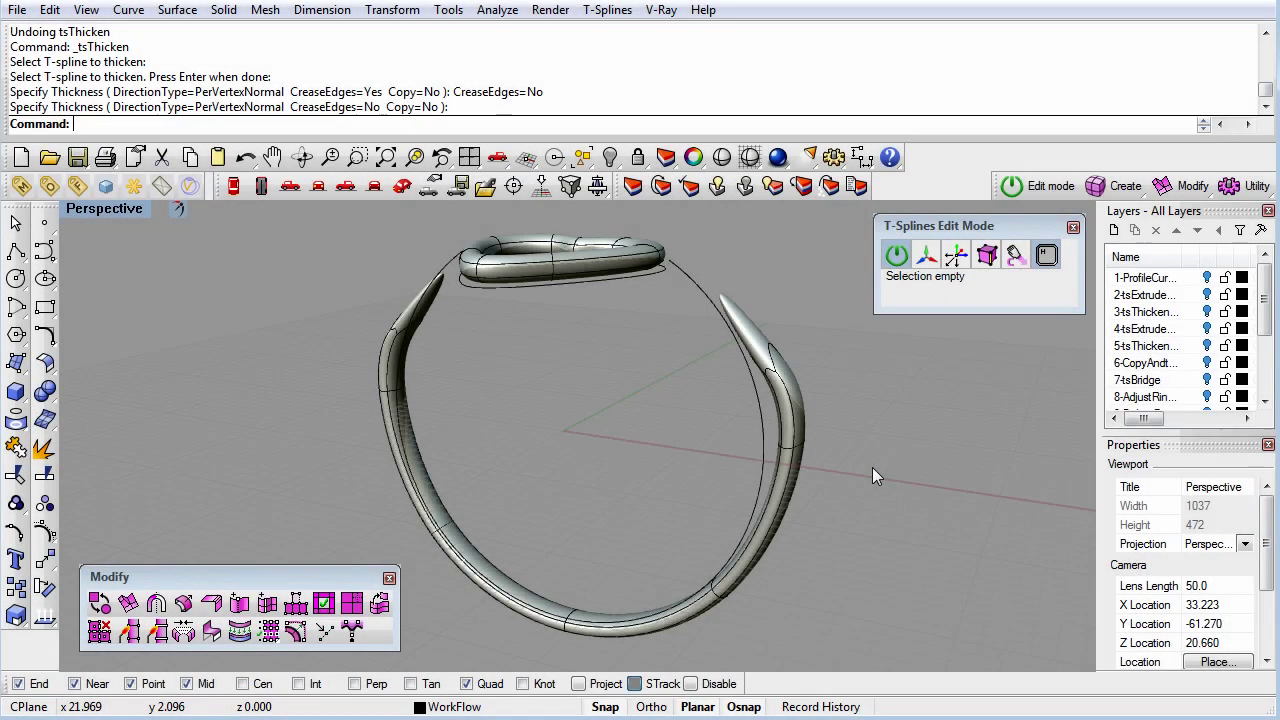
pyautogui.moveTo(872, 467); pyautogui.dragTo(733, 309, button='right')
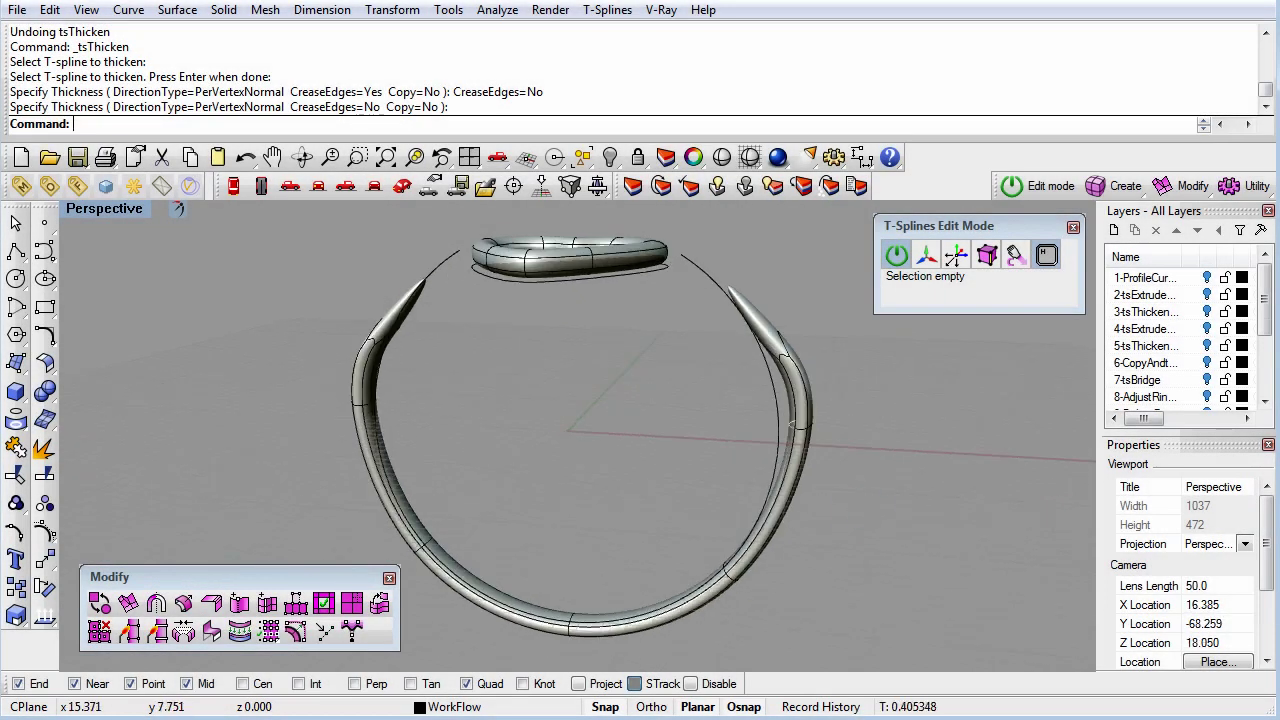
pyautogui.moveTo(1252, 190); pyautogui.dragTo(941, 610)
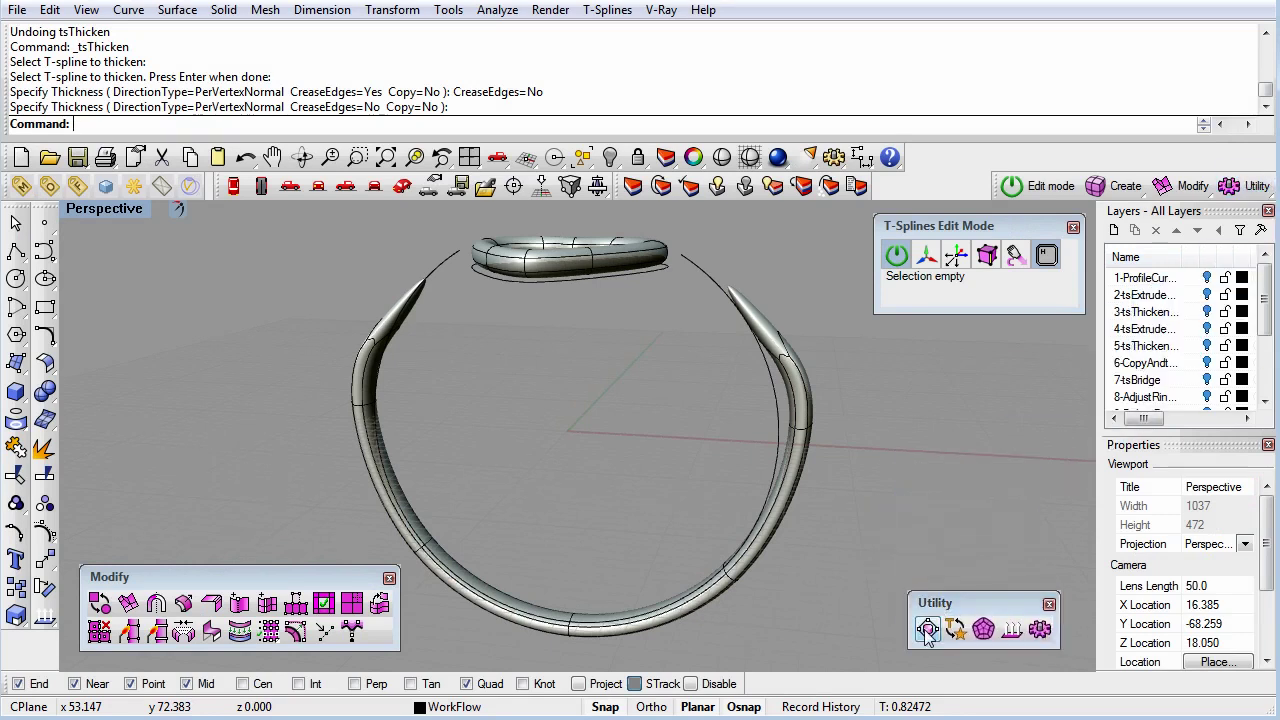
pyautogui.click(927, 632)
# - Make the ring shank a uniform T-spline with tsMakeUniform
pyautogui.click(806, 397)
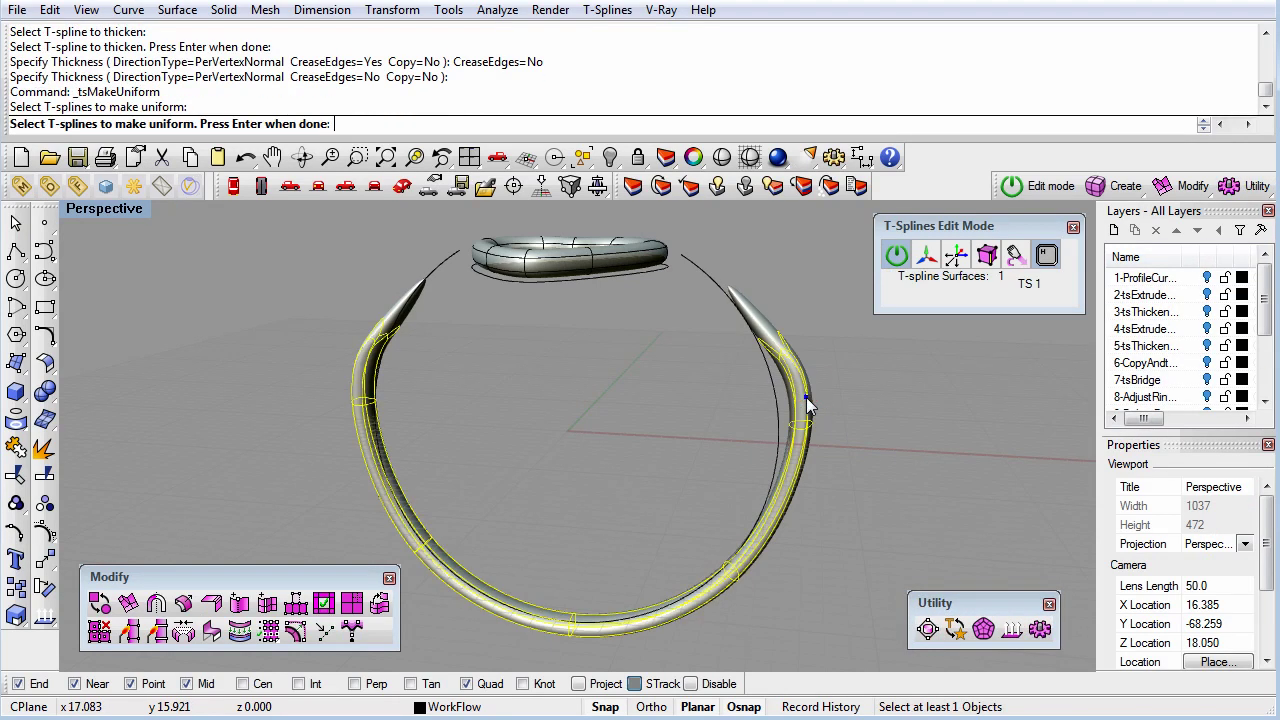
pyautogui.press('Return')
pyautogui.moveTo(877, 508); pyautogui.dragTo(828, 598, button='right')
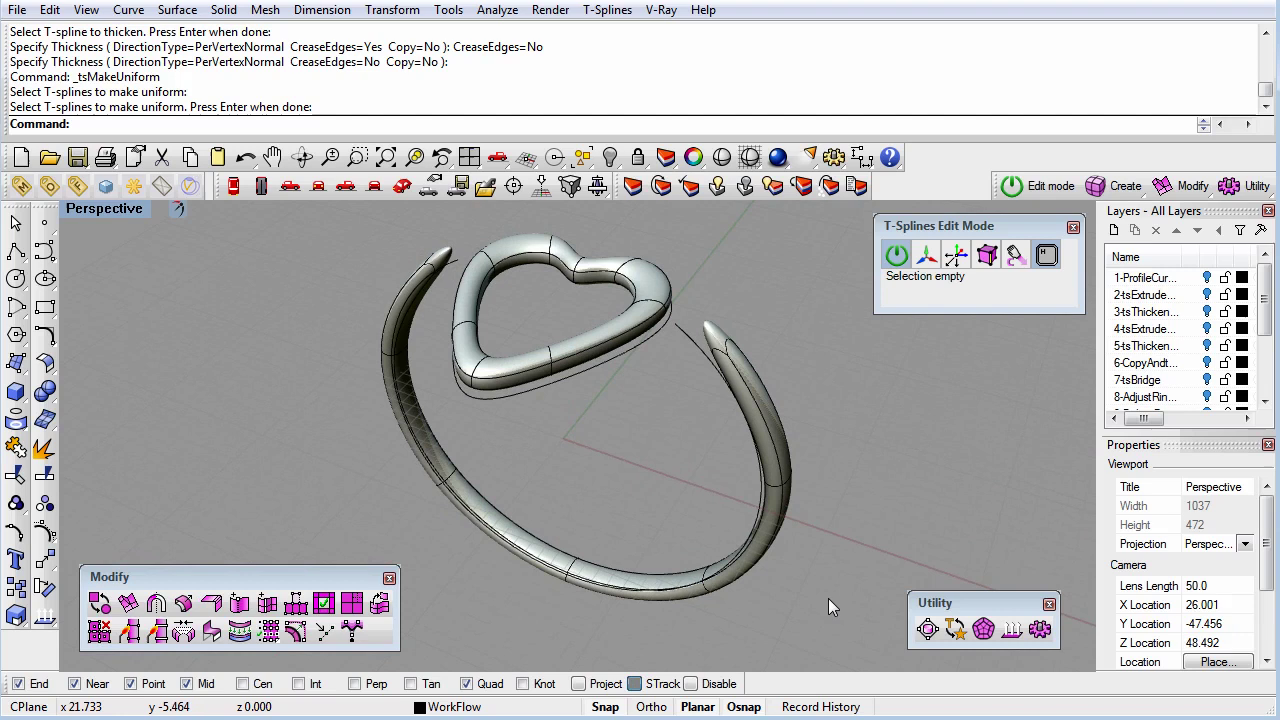
# - Make the heart top uniform as well and view the ring edge-on from the front
pyautogui.click(929, 627)
pyautogui.click(562, 349)
pyautogui.press('Return')
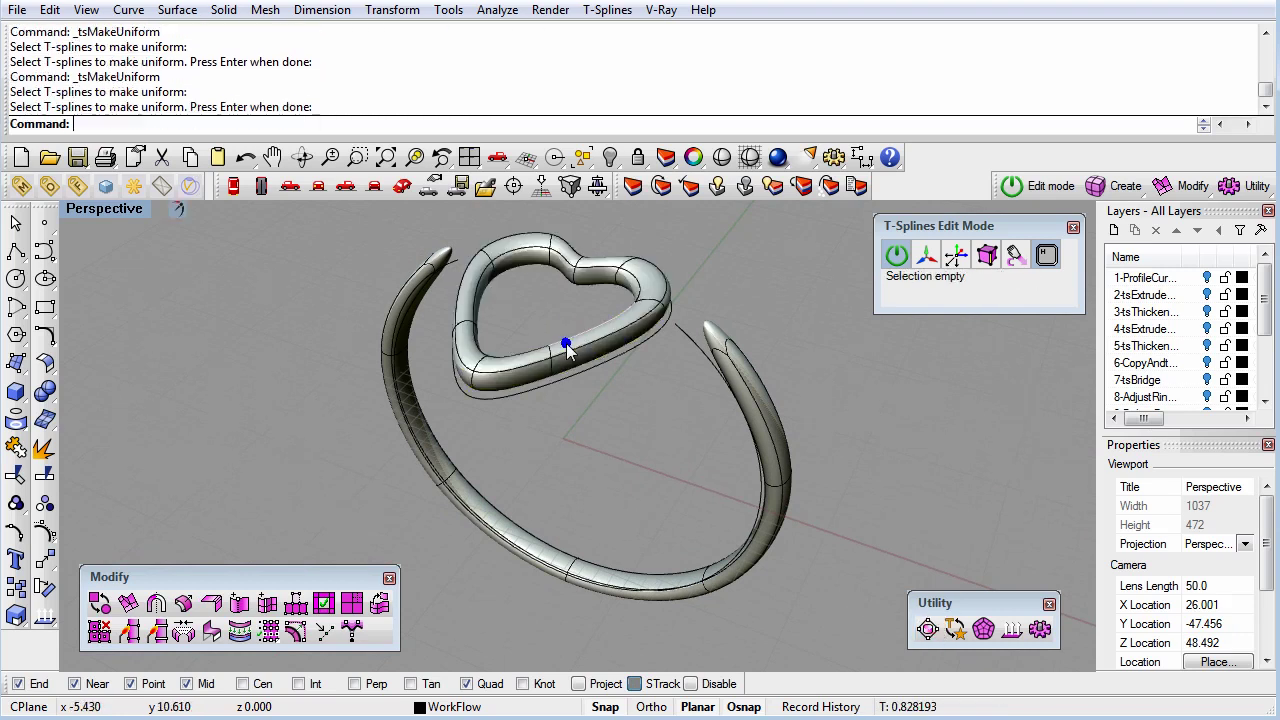
pyautogui.moveTo(610, 520); pyautogui.dragTo(638, 462, button='right')
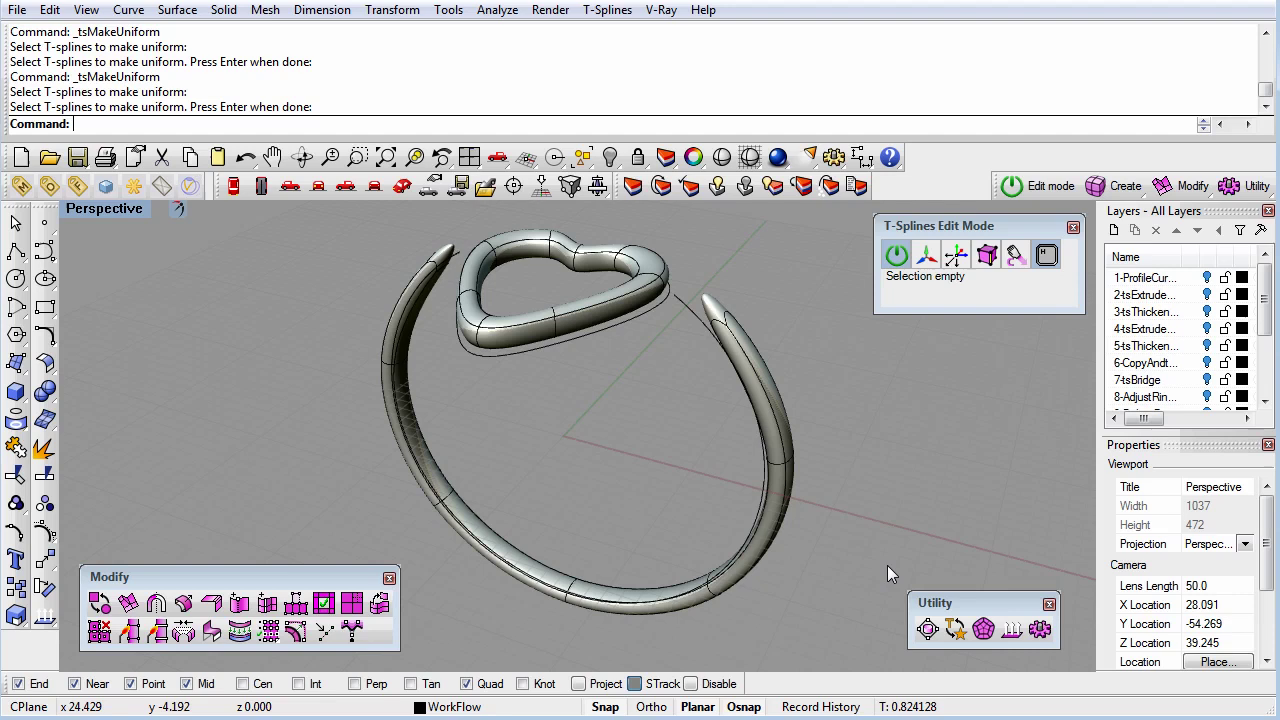
pyautogui.moveTo(861, 520); pyautogui.dragTo(802, 466, button='right')
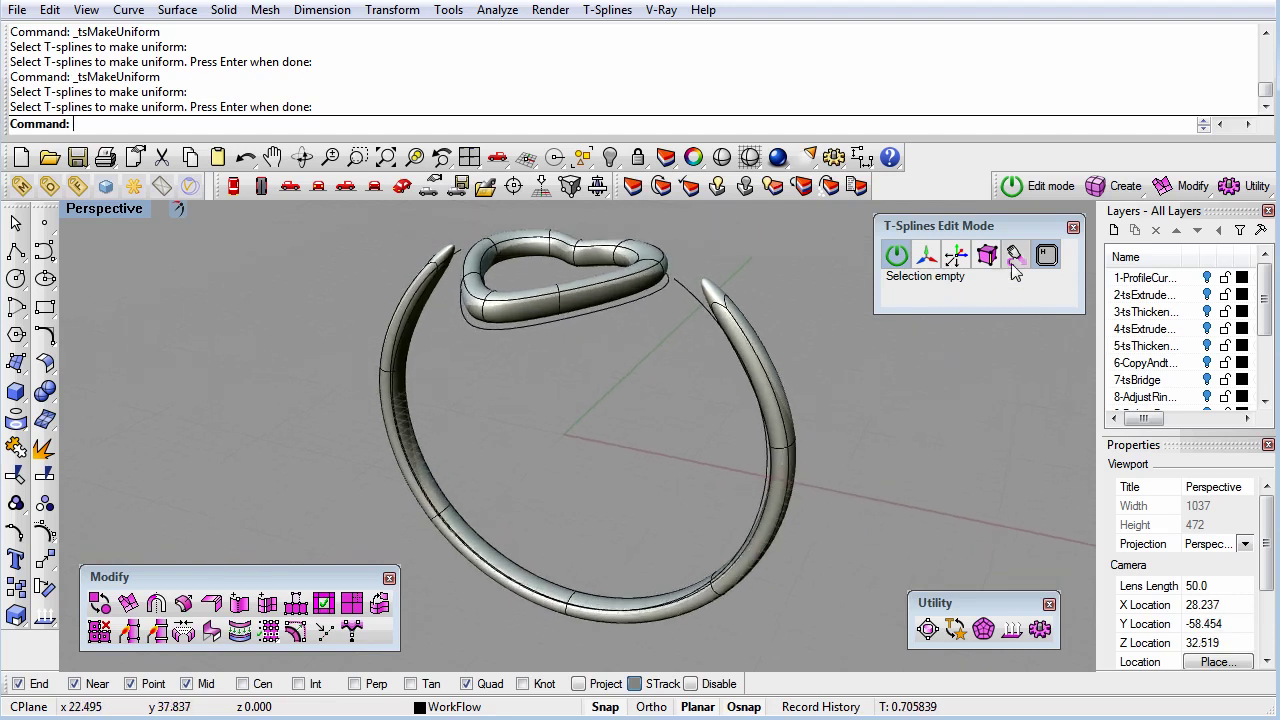
# - Copy and paste the ring shank, dragging the duplicate sideways beside the original
pyautogui.click(788, 481)
pyautogui.hotkey('ctrl', 'c')
pyautogui.hotkey('ctrl', 'v')
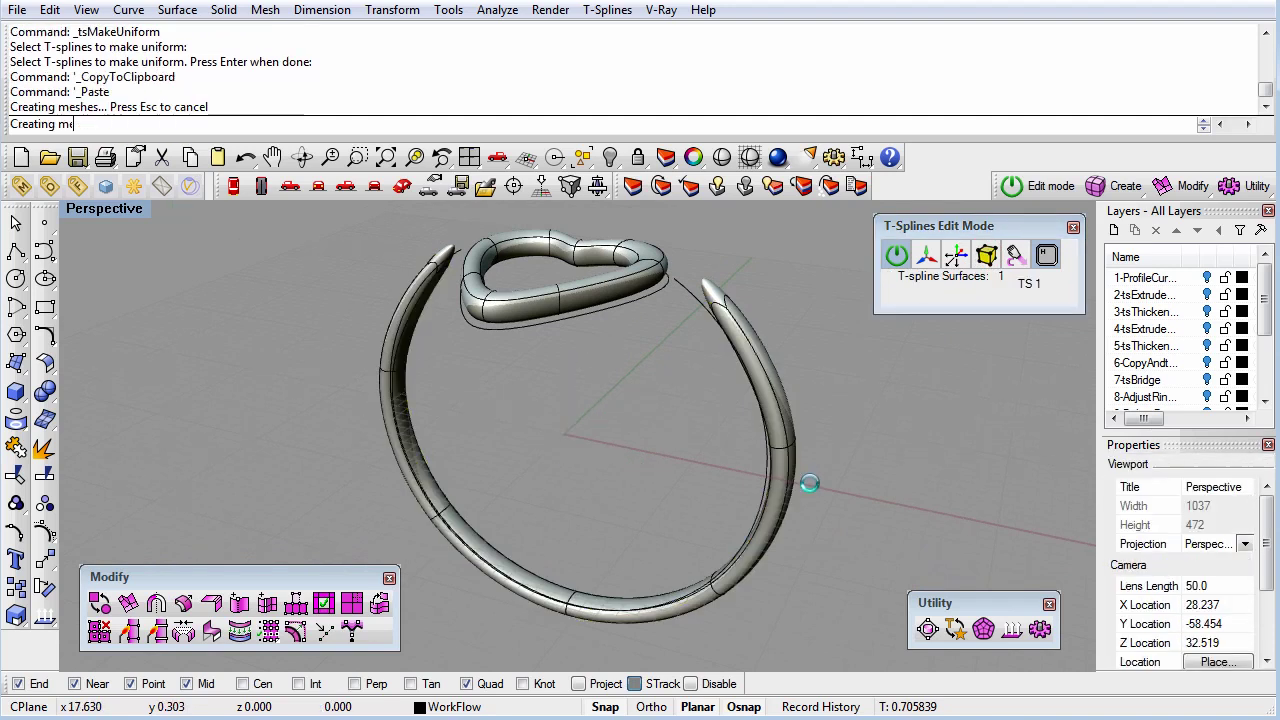
pyautogui.moveTo(849, 508); pyautogui.dragTo(846, 508, button='right')
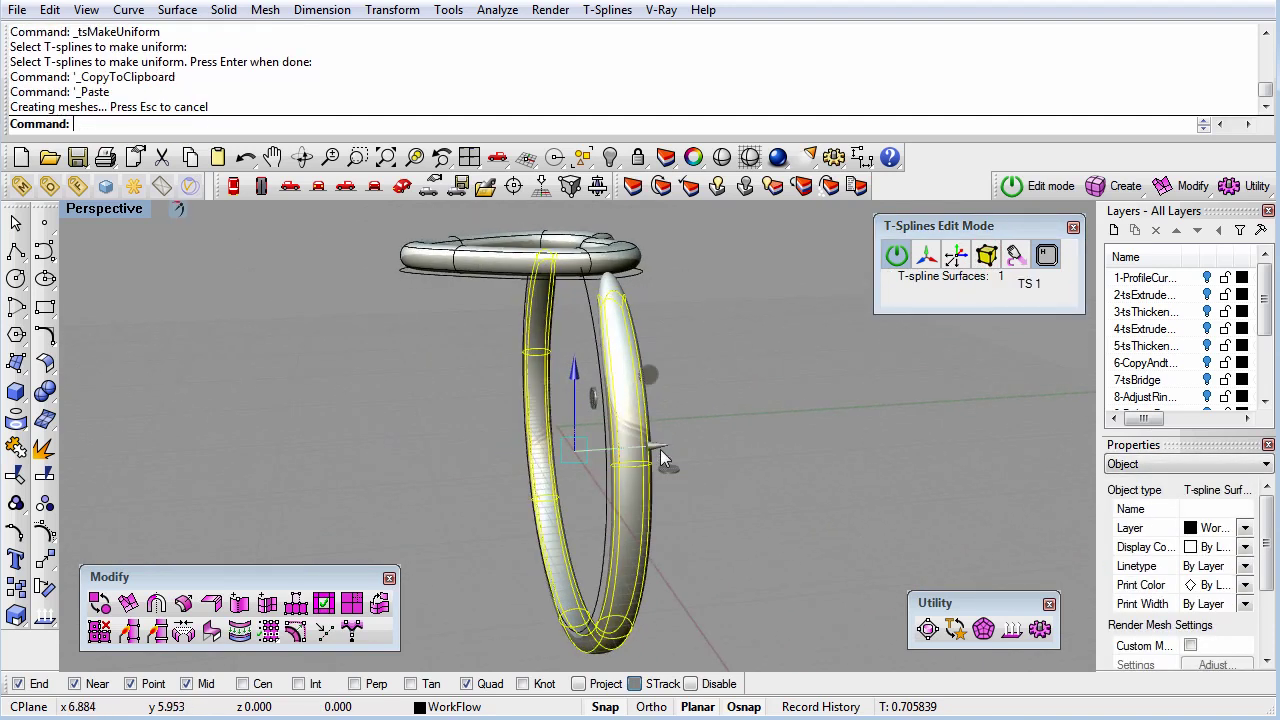
pyautogui.moveTo(658, 449); pyautogui.dragTo(552, 453)
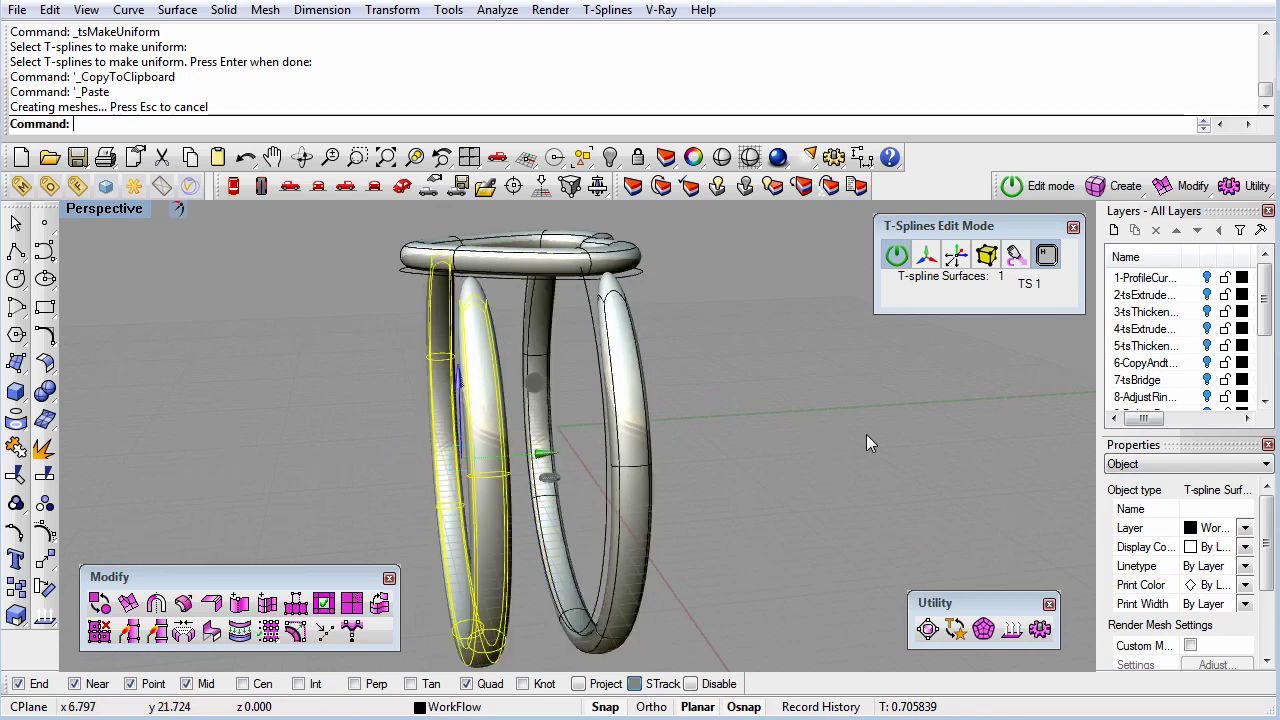
pyautogui.click(866, 437)
pyautogui.moveTo(866, 437); pyautogui.dragTo(790, 450, button='right')
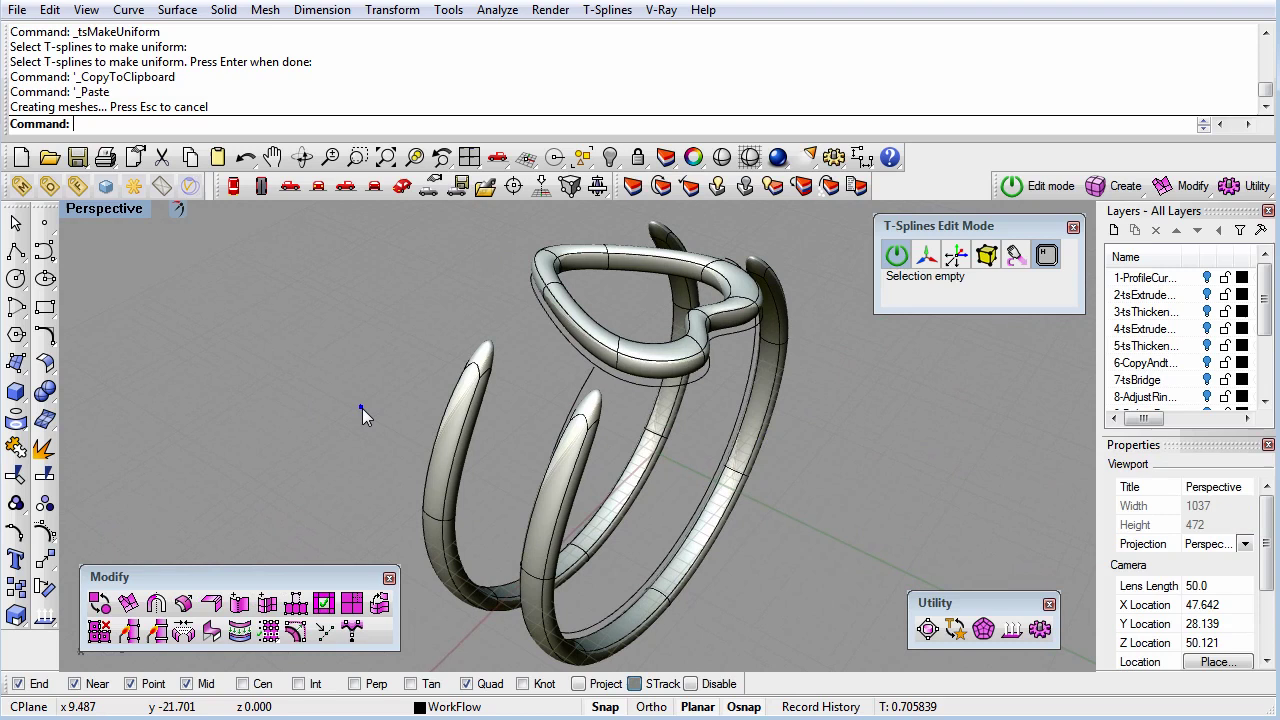
pyautogui.moveTo(363, 409); pyautogui.dragTo(558, 432, button='right')
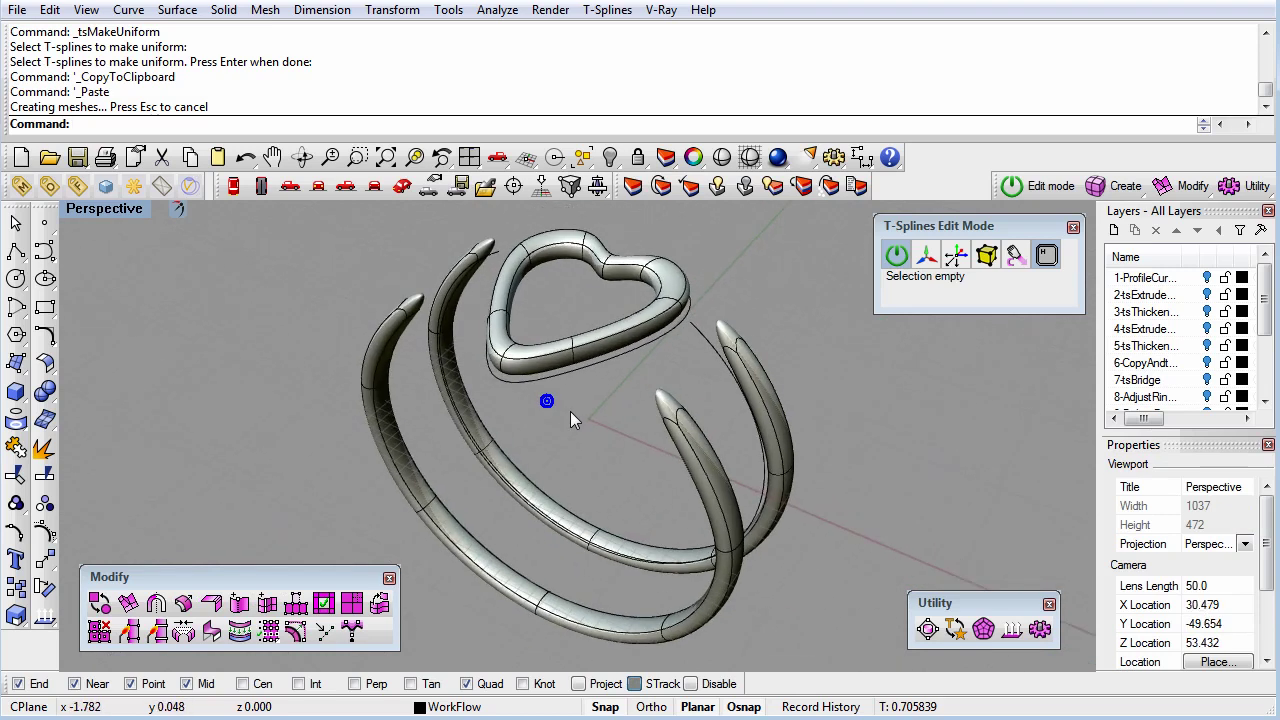
pyautogui.scroll(3, 577, 376)
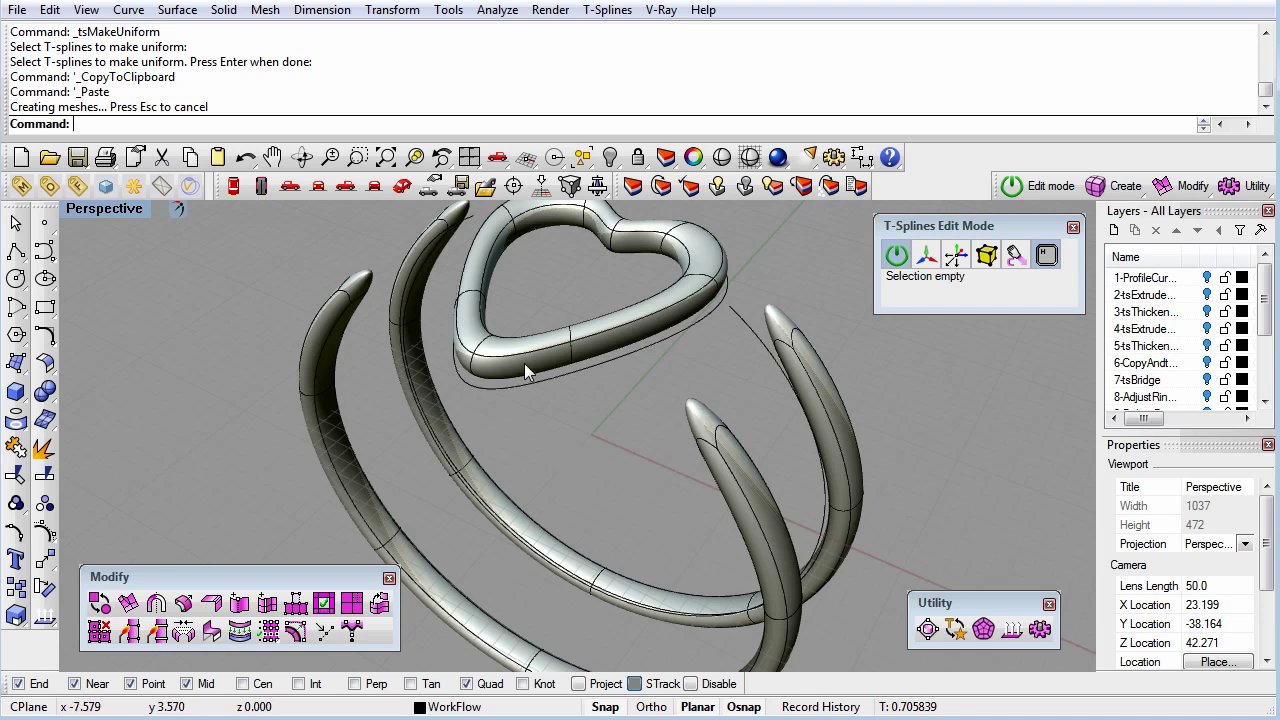
pyautogui.press('Tab')
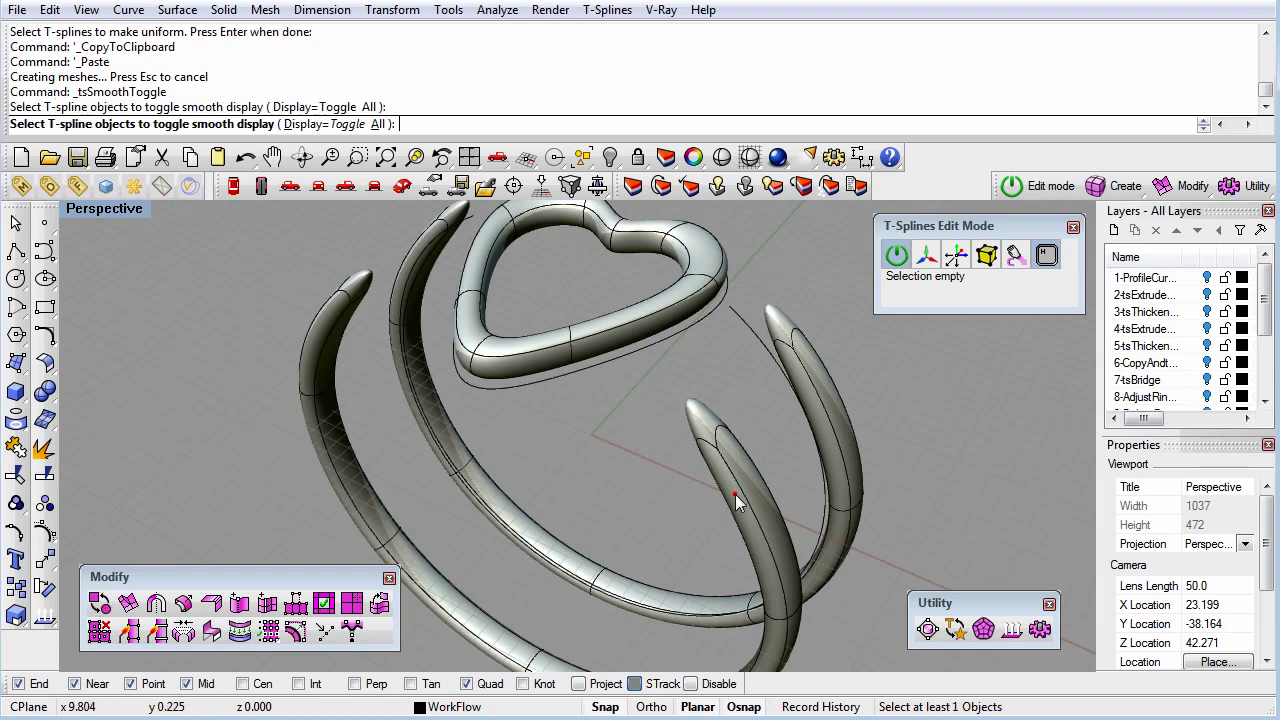
# - Switch the shanks and heart top to box display and start tsBridge
pyautogui.click(735, 494)
pyautogui.press('Return')
pyautogui.click(549, 367)
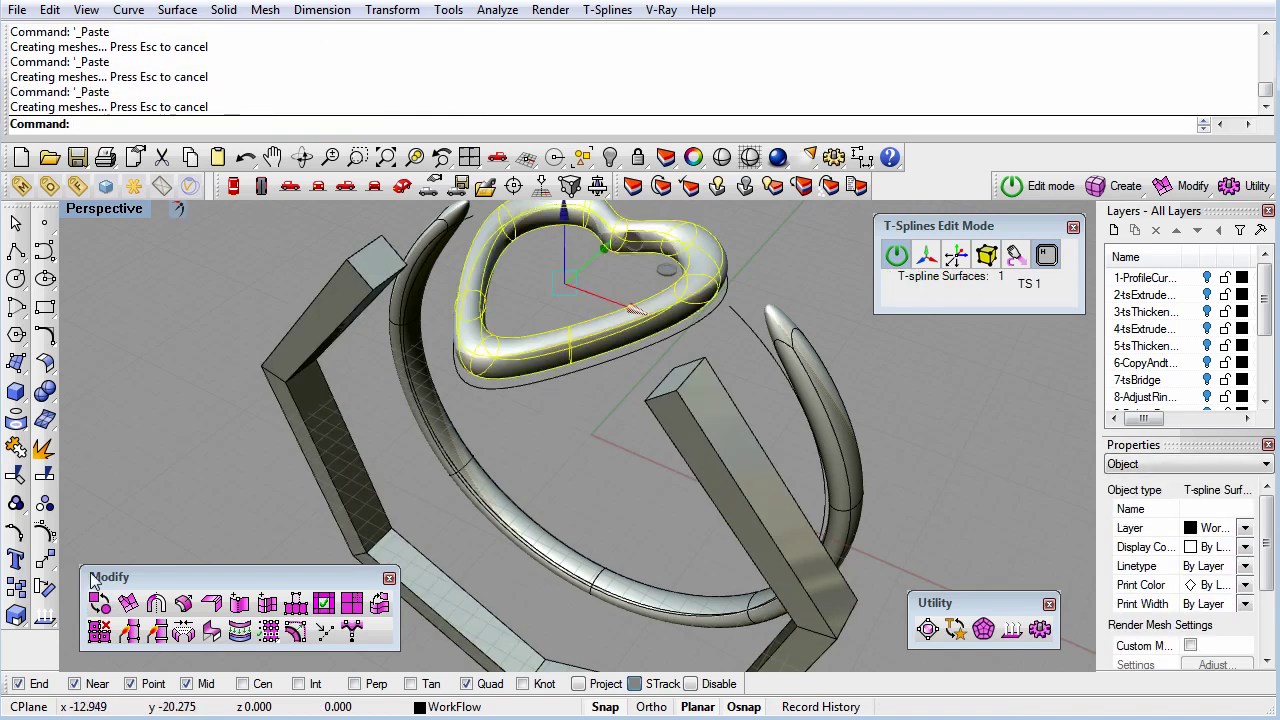
pyautogui.click(99, 603)
pyautogui.click(577, 448)
pyautogui.moveTo(577, 448); pyautogui.dragTo(636, 452, button='right')
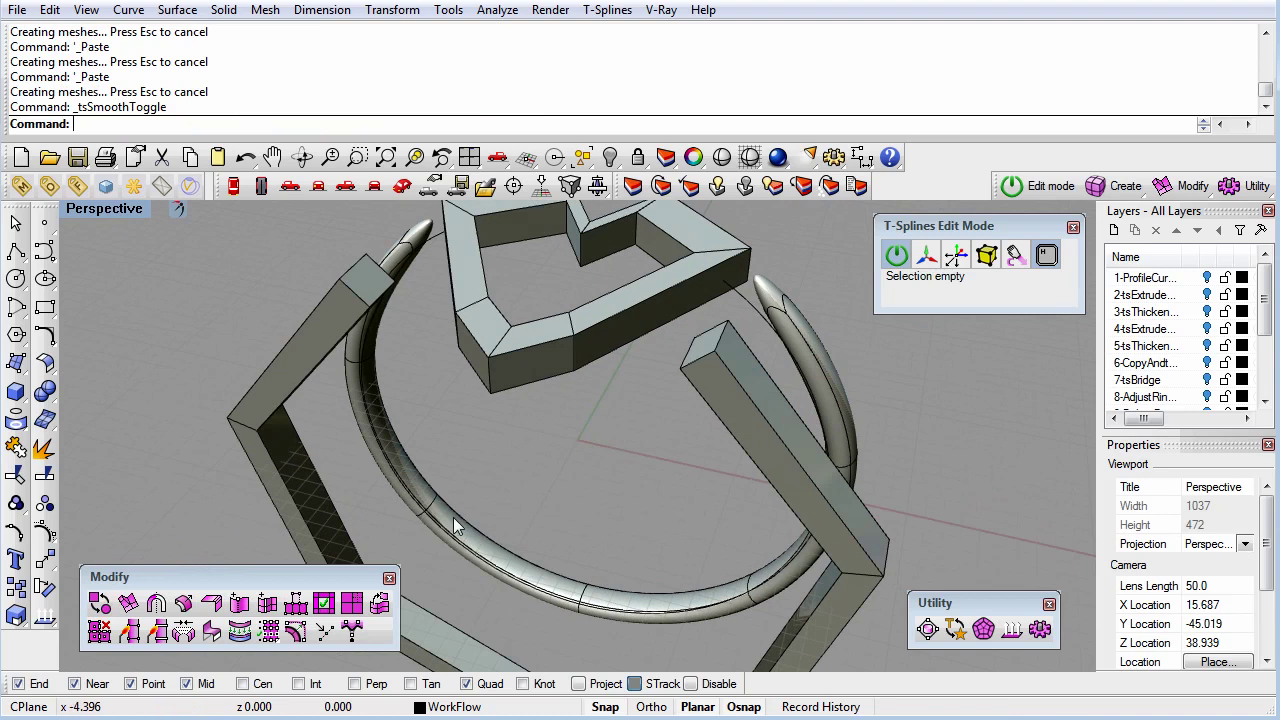
pyautogui.click(185, 638)
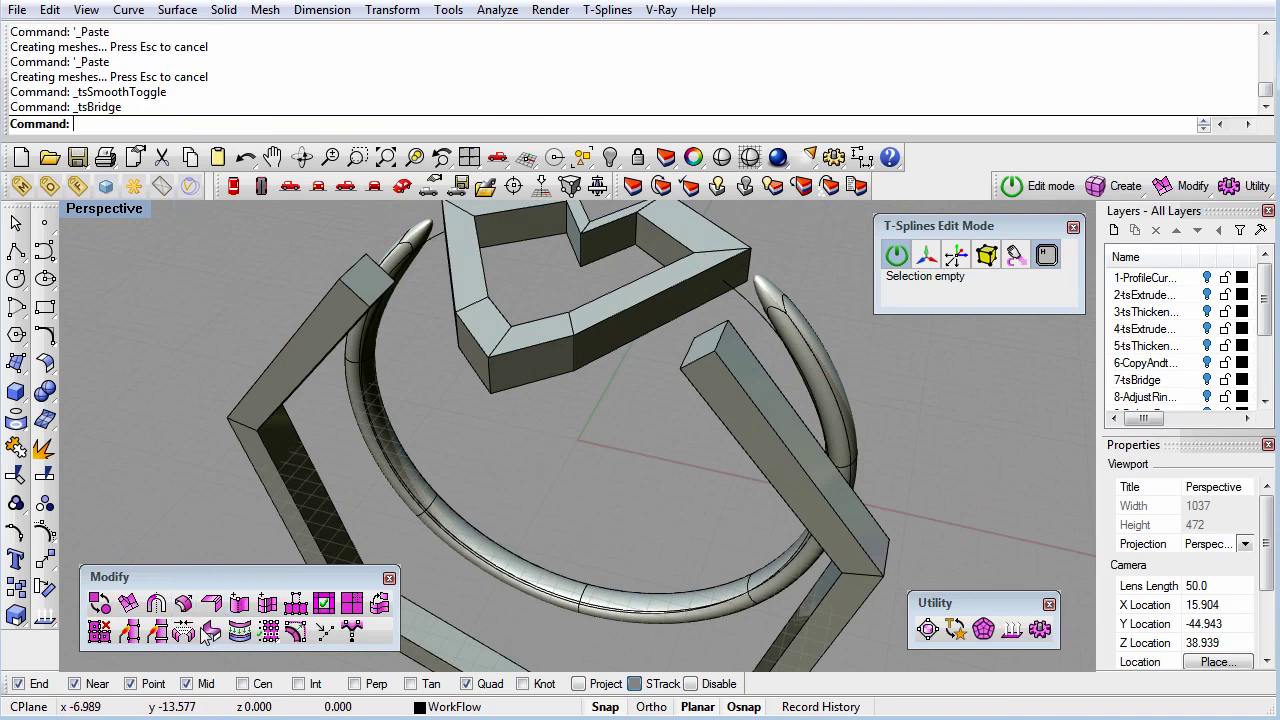
pyautogui.moveTo(559, 462); pyautogui.dragTo(577, 451, button='right')
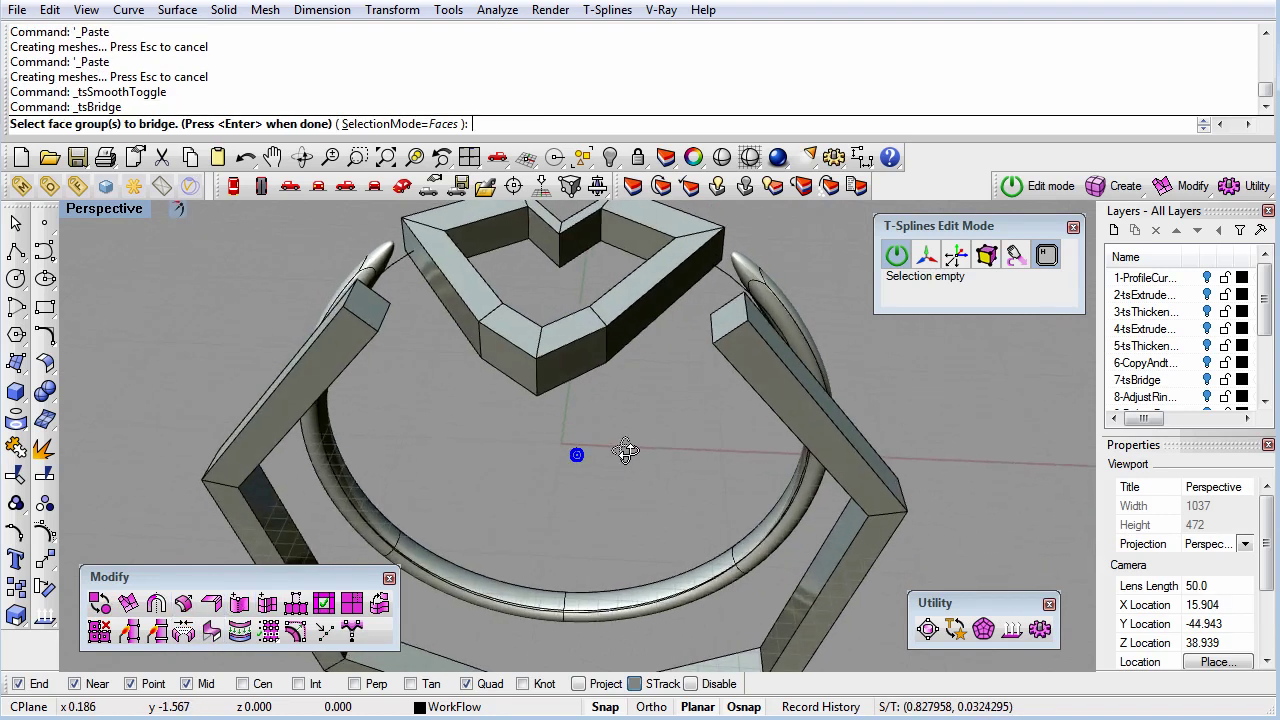
# - Pick the right shank's end face and the heart's facing side face as the bridge groups
pyautogui.click(726, 314)
pyautogui.click(564, 357)
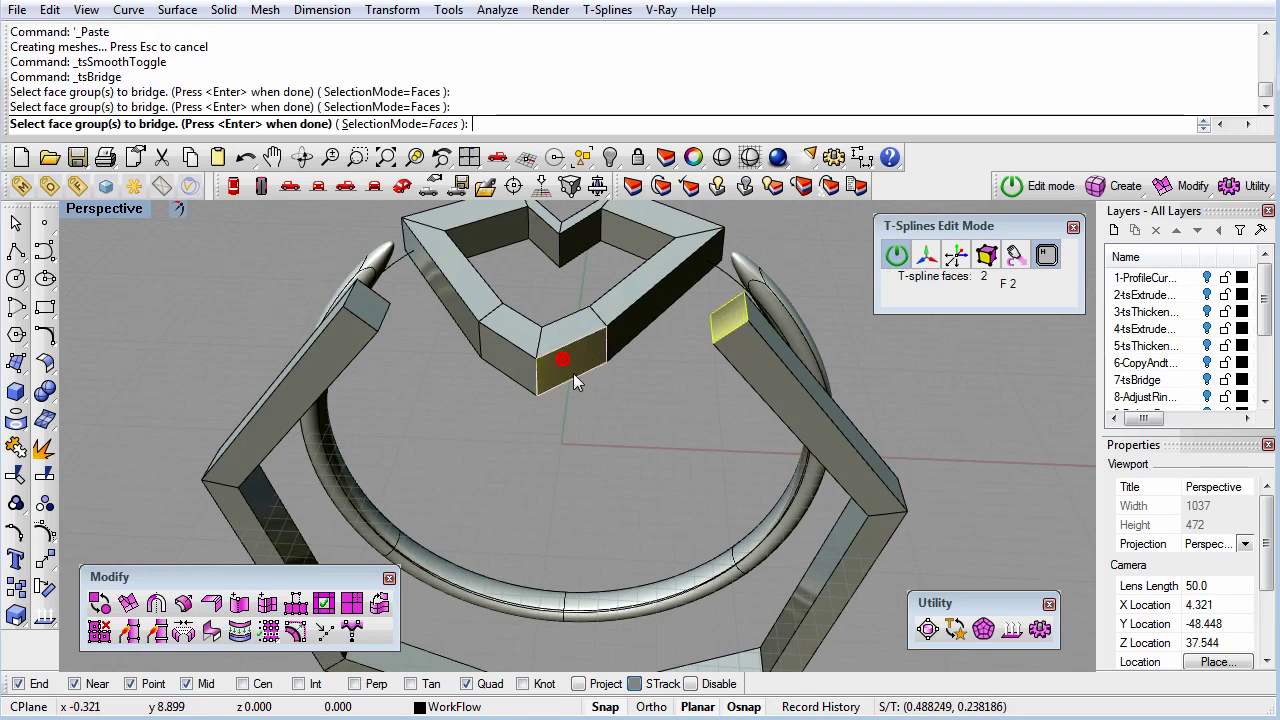
pyautogui.moveTo(577, 430); pyautogui.dragTo(607, 460, button='right')
pyautogui.rightClick(592, 425)
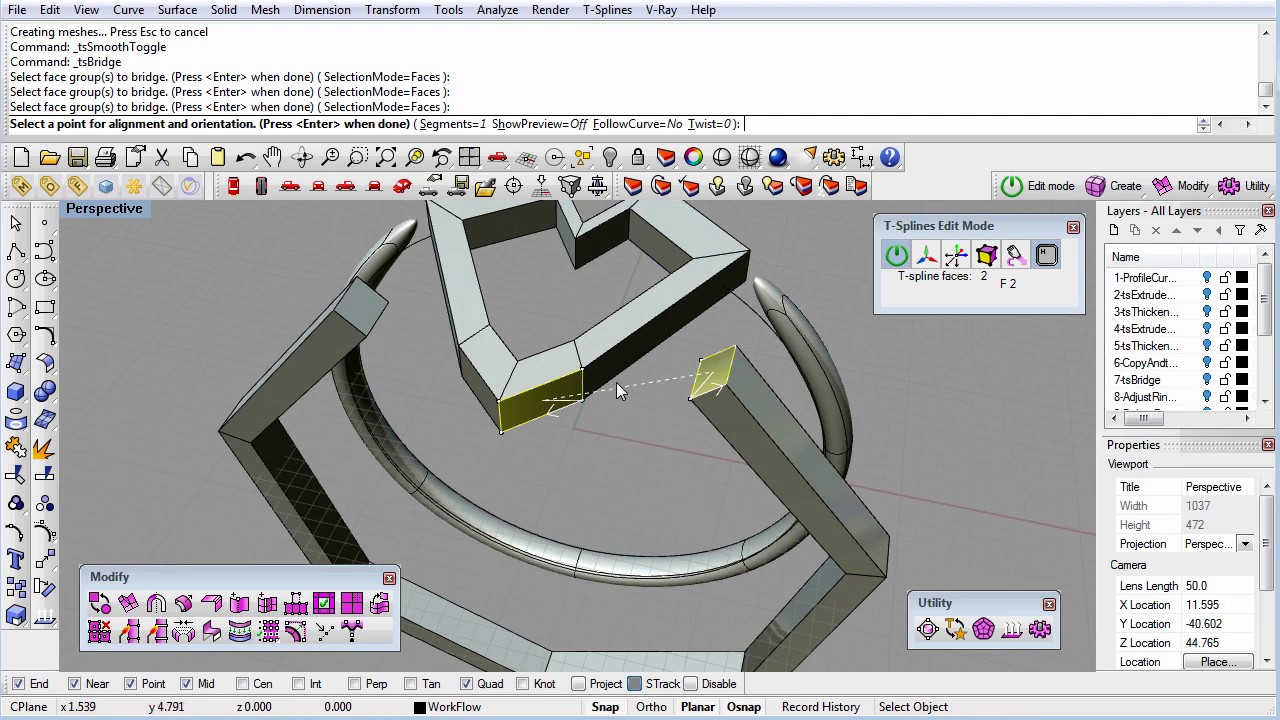
pyautogui.scroll(4, 616, 382)
pyautogui.scroll(3, 614, 337)
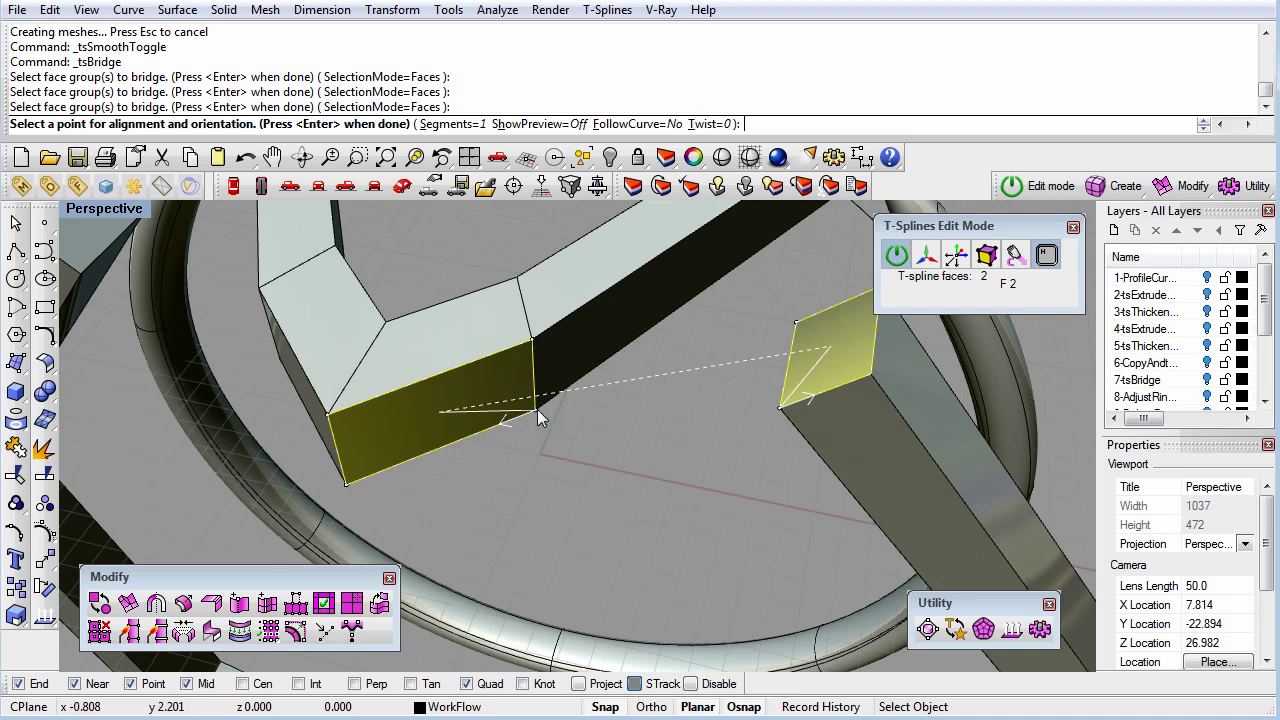
# - Set matching alignment points on the shank face and heart face for the bridge
pyautogui.click(796, 322)
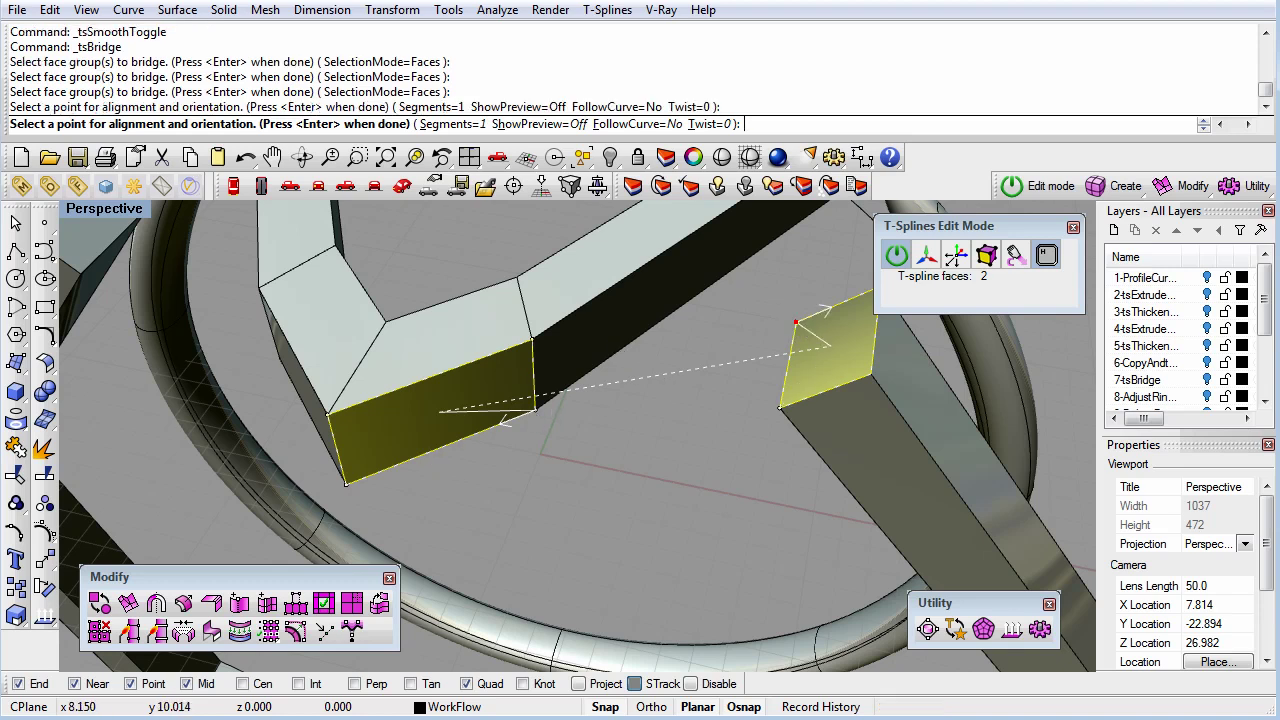
pyautogui.click(796, 321)
pyautogui.click(798, 328)
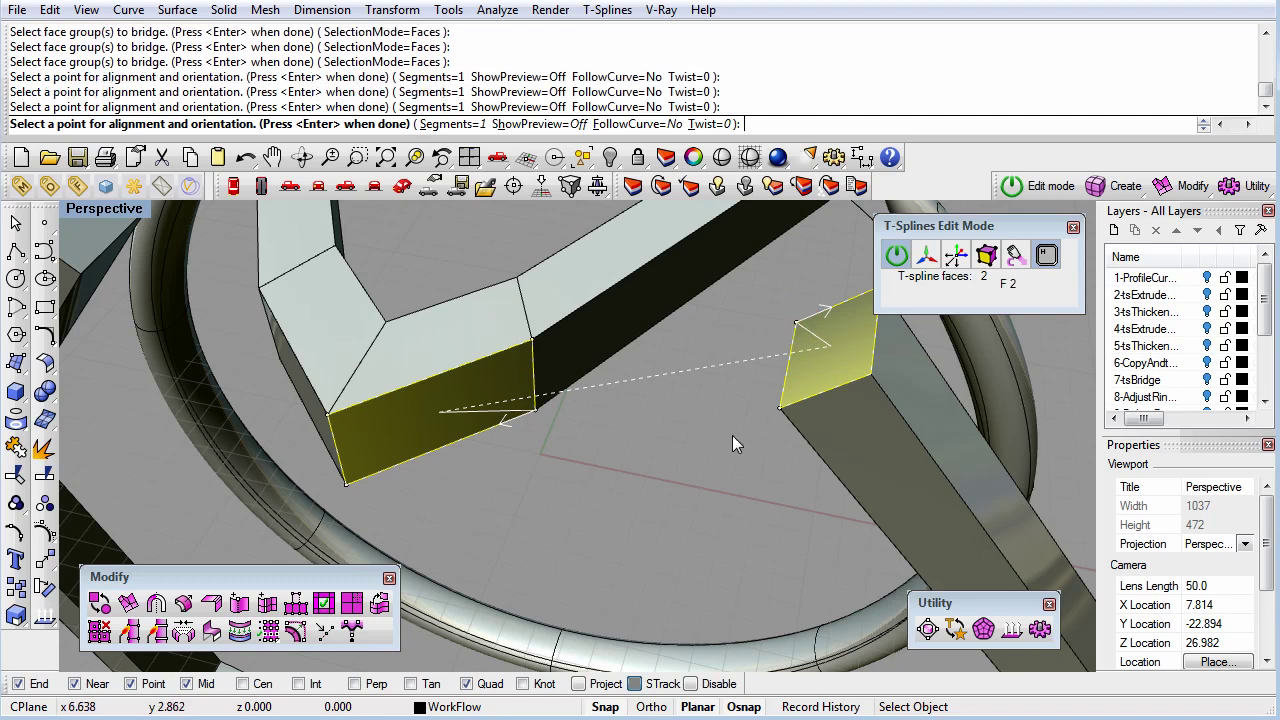
pyautogui.moveTo(732, 435); pyautogui.dragTo(736, 438, button='right')
pyautogui.click(537, 378)
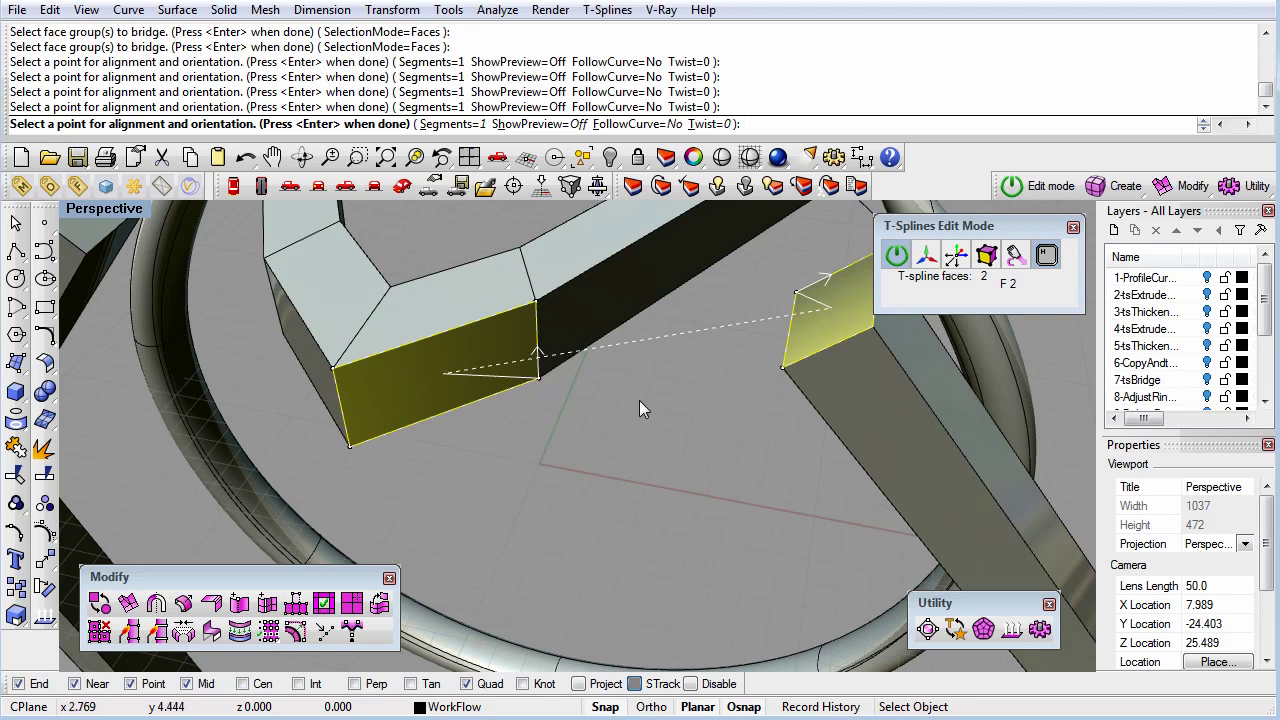
pyautogui.moveTo(639, 400)
pyautogui.mouseDown(button='right')
pyautogui.moveTo(679, 423)
pyautogui.moveTo(634, 423)
pyautogui.mouseUp(button='right')
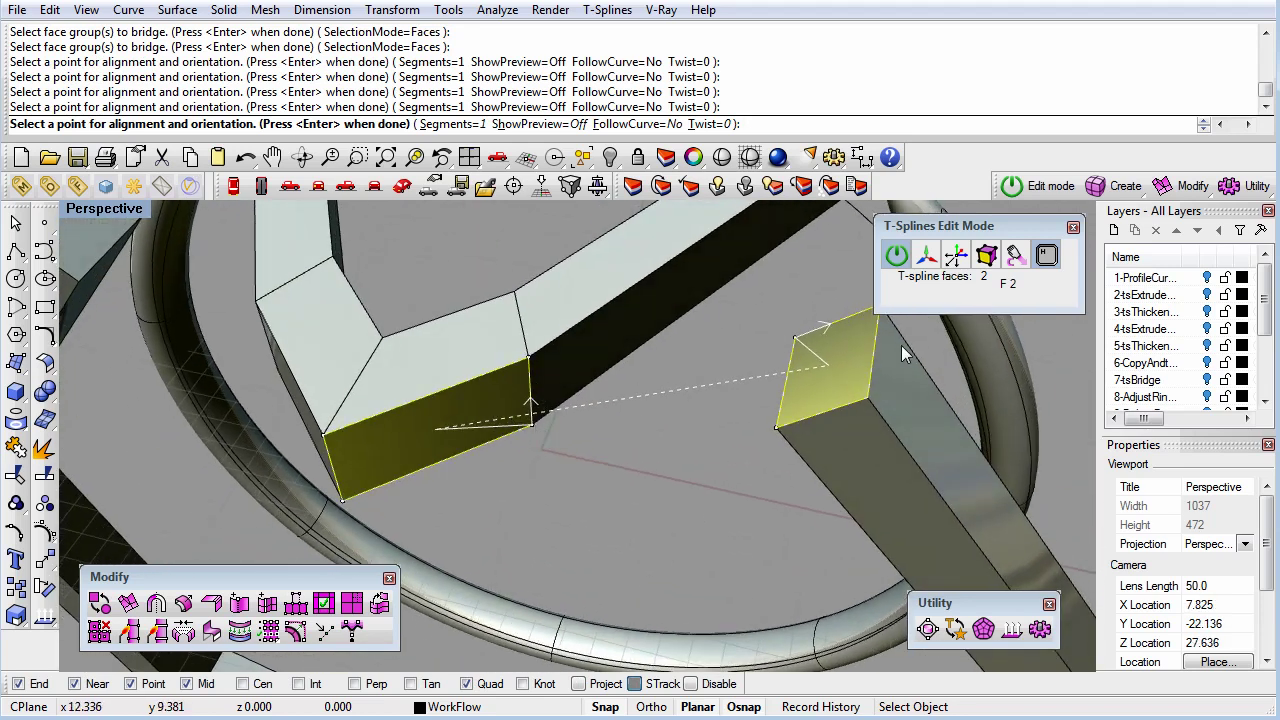
pyautogui.moveTo(733, 466); pyautogui.dragTo(694, 466, button='right')
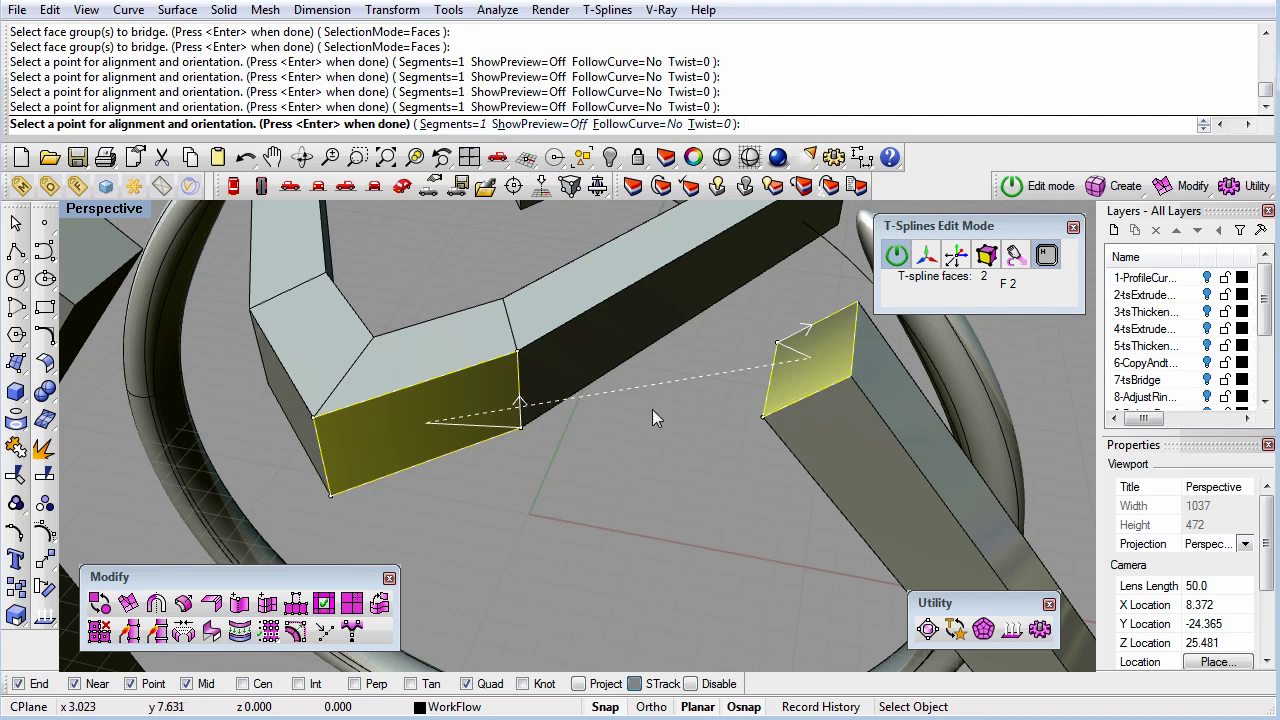
# - Turn on ShowPreview to check the bridge, then finish it
pyautogui.moveTo(636, 483); pyautogui.dragTo(634, 483, button='right')
pyautogui.click(556, 125)
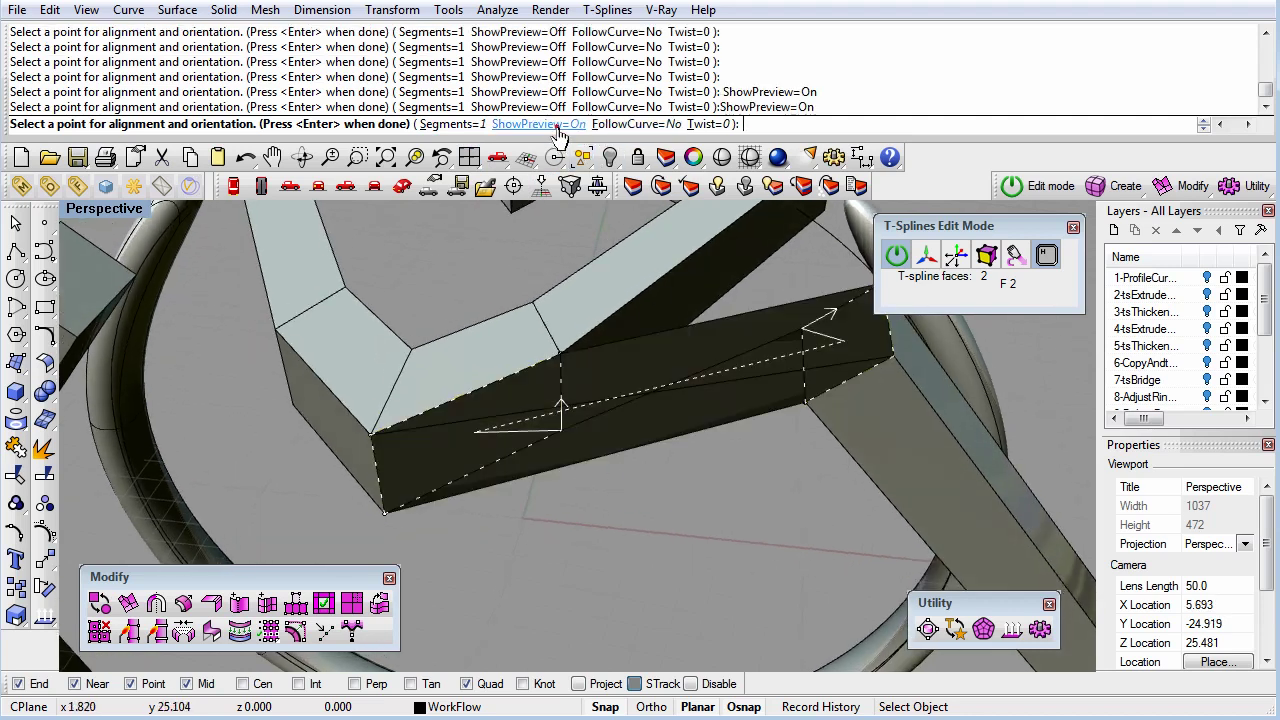
pyautogui.moveTo(640, 400)
pyautogui.mouseDown(button='right')
pyautogui.moveTo(808, 466)
pyautogui.moveTo(471, 349)
pyautogui.moveTo(380, 400)
pyautogui.moveTo(413, 432)
pyautogui.moveTo(594, 403)
pyautogui.moveTo(555, 425)
pyautogui.moveTo(651, 399)
pyautogui.mouseUp(button='right')
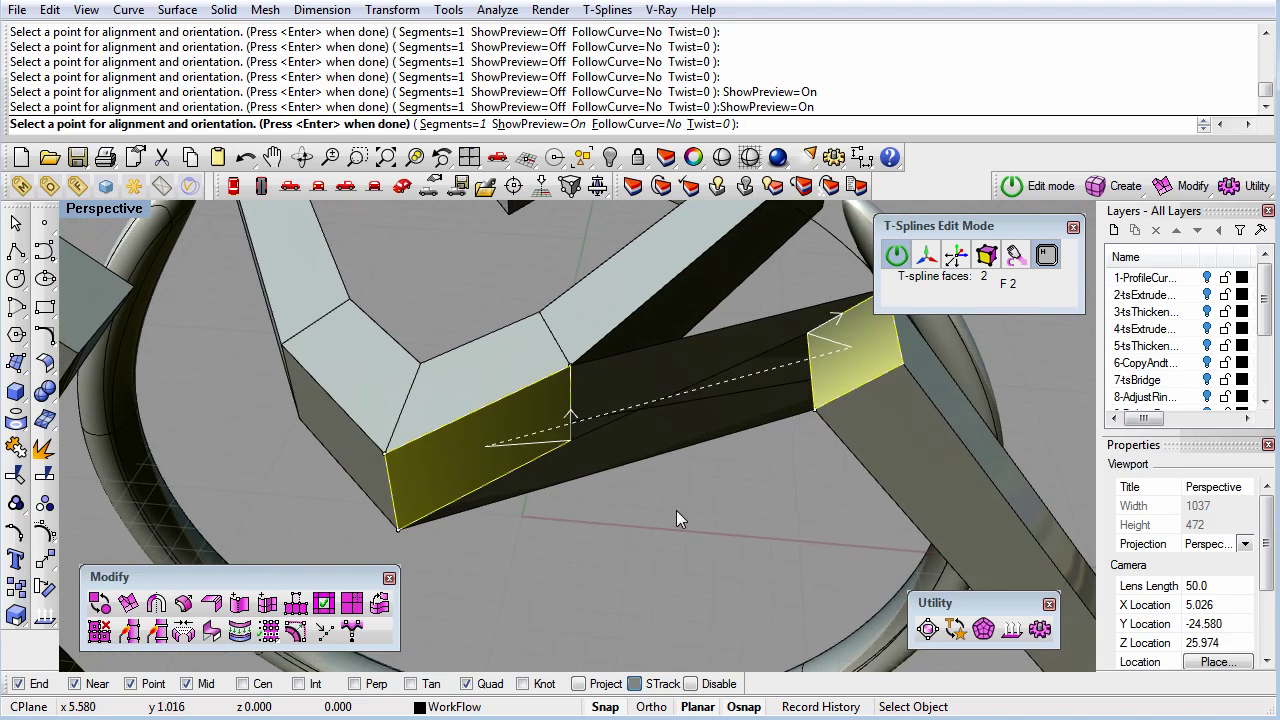
pyautogui.press('Return')
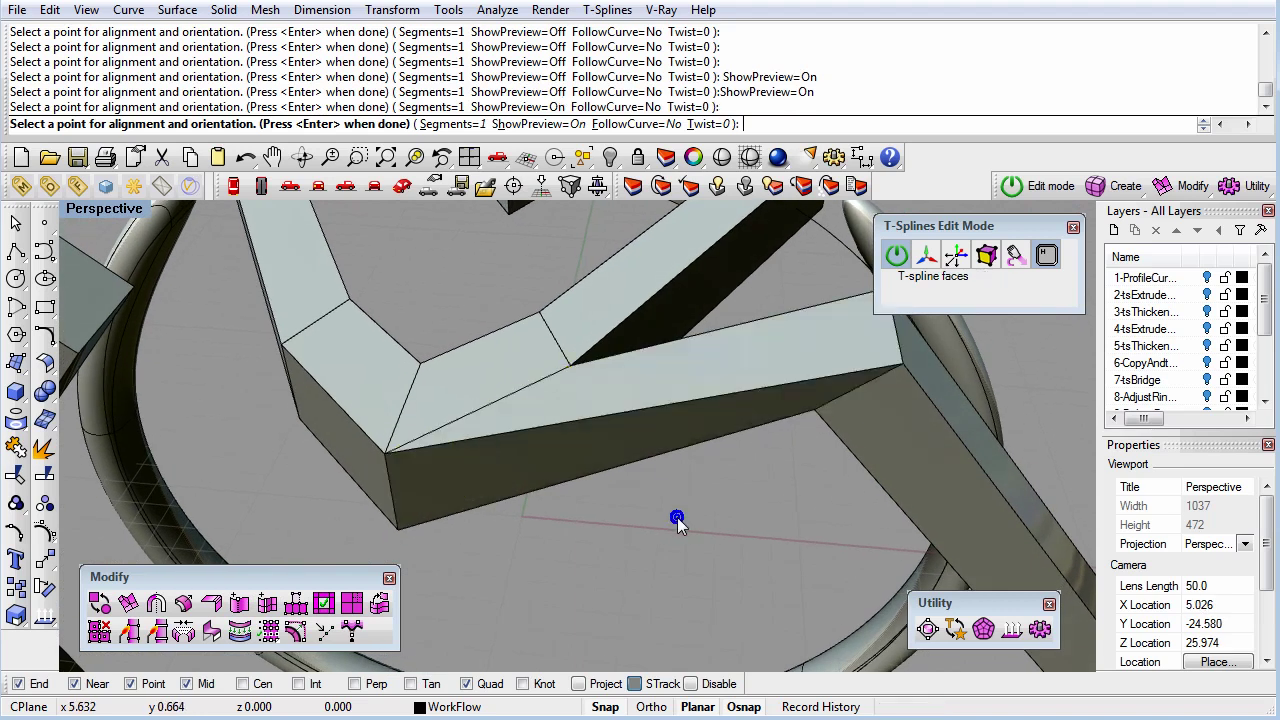
# - Toggle the bridged ring model back to smooth display and switch to the Right view
pyautogui.moveTo(686, 519); pyautogui.dragTo(516, 417, button='right')
pyautogui.press('Tab')
pyautogui.click(558, 358)
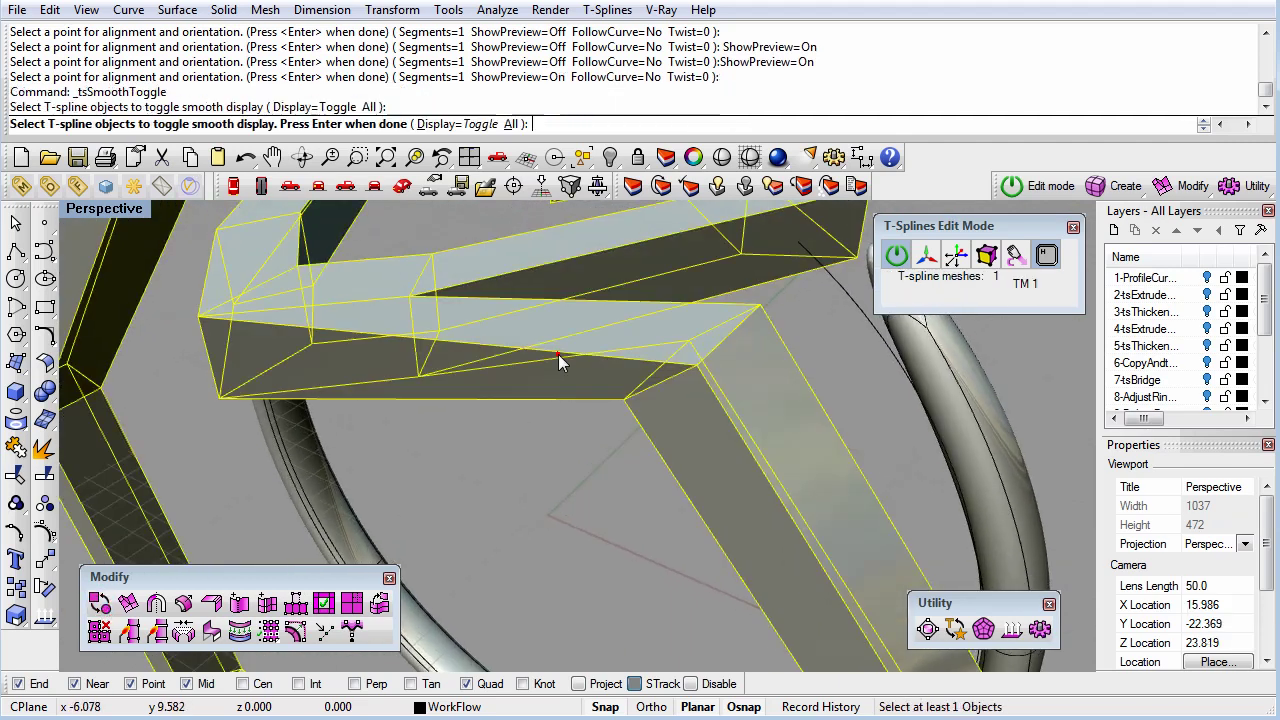
pyautogui.press('Return')
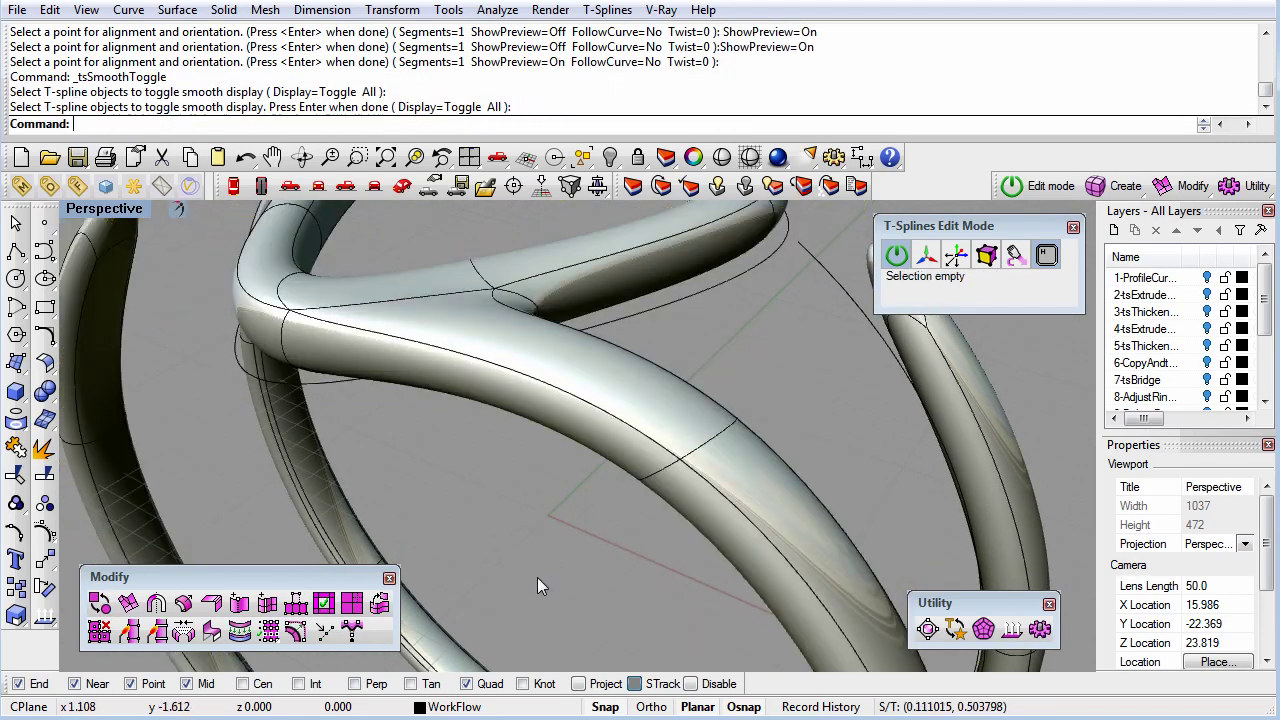
pyautogui.moveTo(543, 571); pyautogui.dragTo(594, 593, button='right')
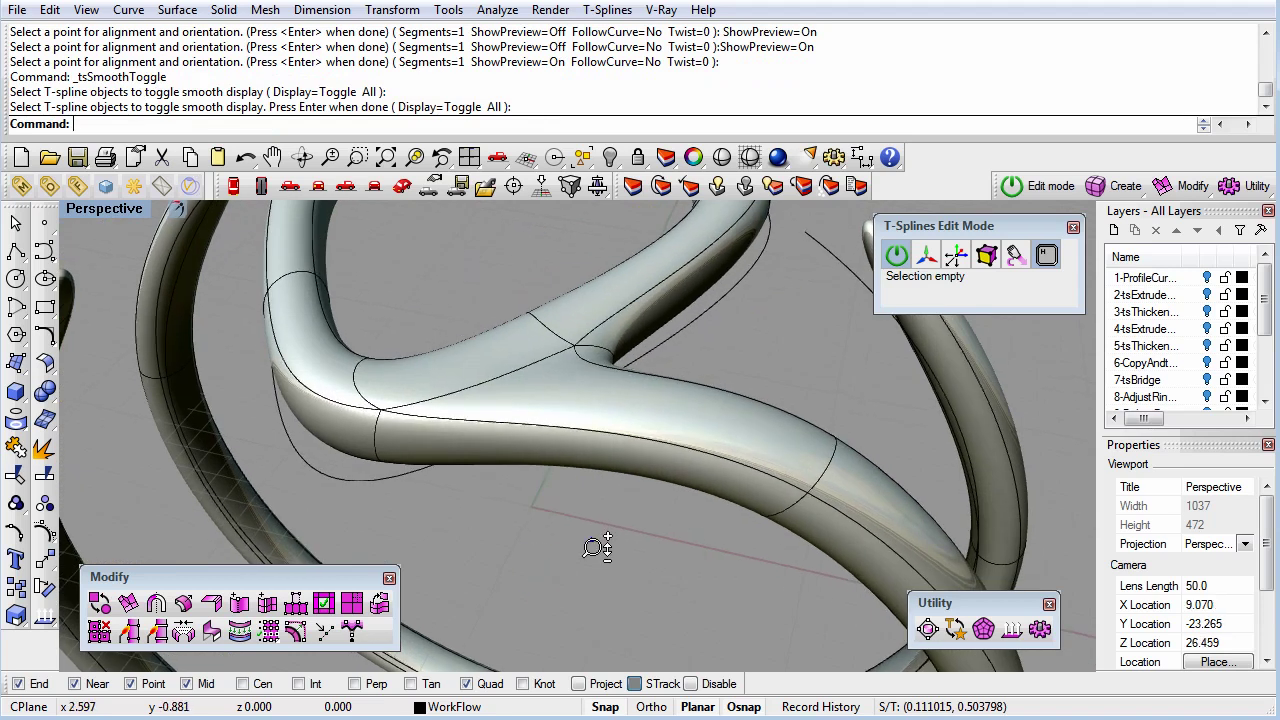
pyautogui.scroll(-5, 592, 580)
pyautogui.moveTo(631, 516); pyautogui.dragTo(661, 448, button='right')
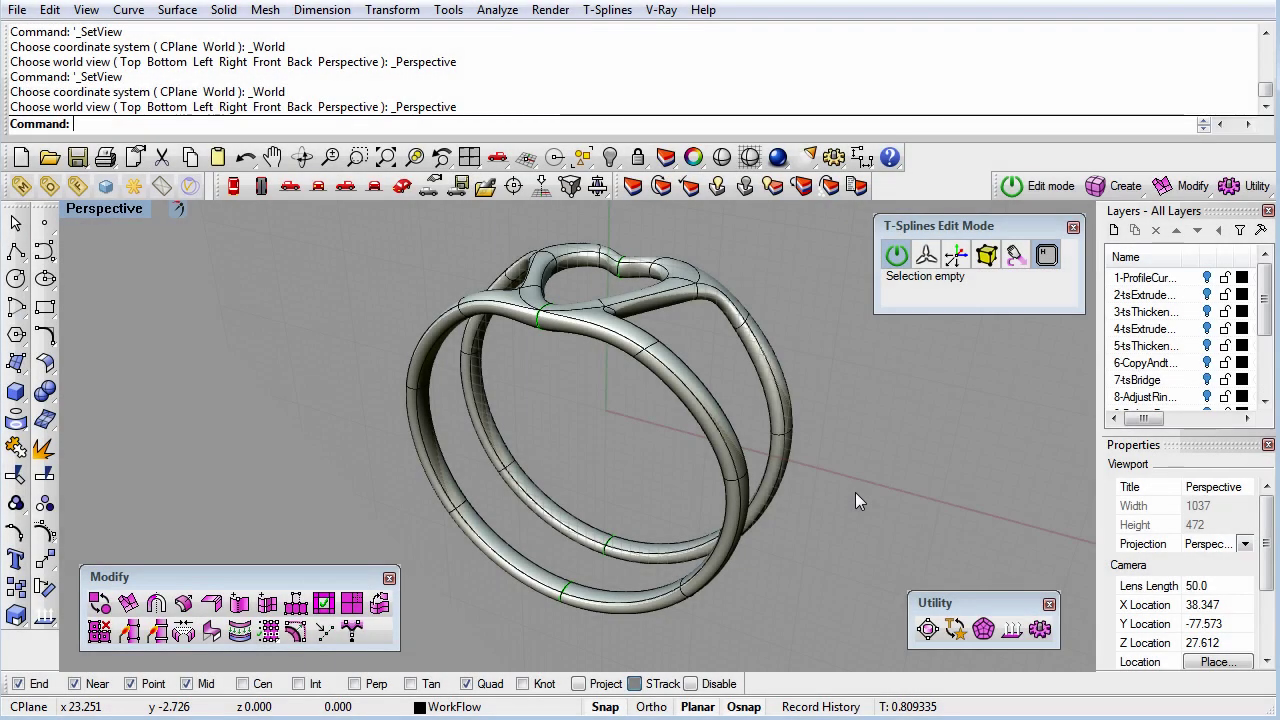
pyautogui.moveTo(851, 491); pyautogui.dragTo(498, 234, button='right')
pyautogui.click(345, 186)
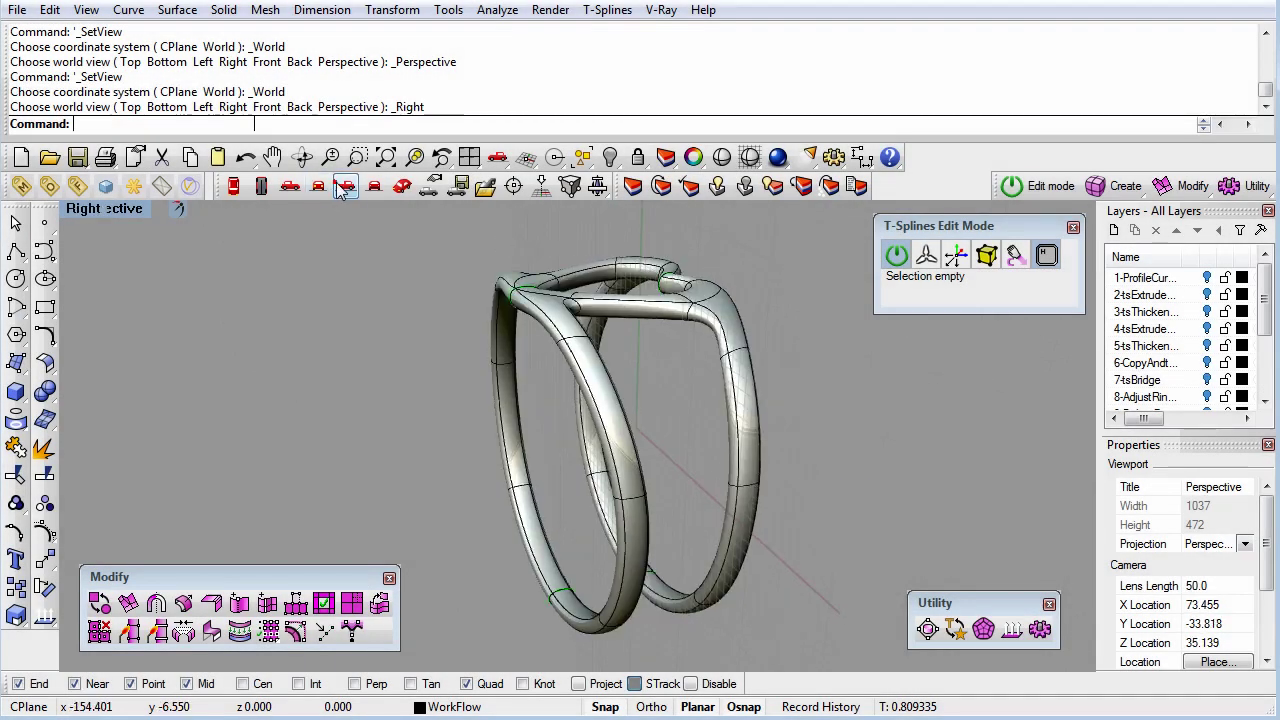
# - Window-select each leg's lower vertices and nudge the left and right legs toward each other
pyautogui.click(987, 258)
pyautogui.moveTo(486, 365); pyautogui.dragTo(611, 606)
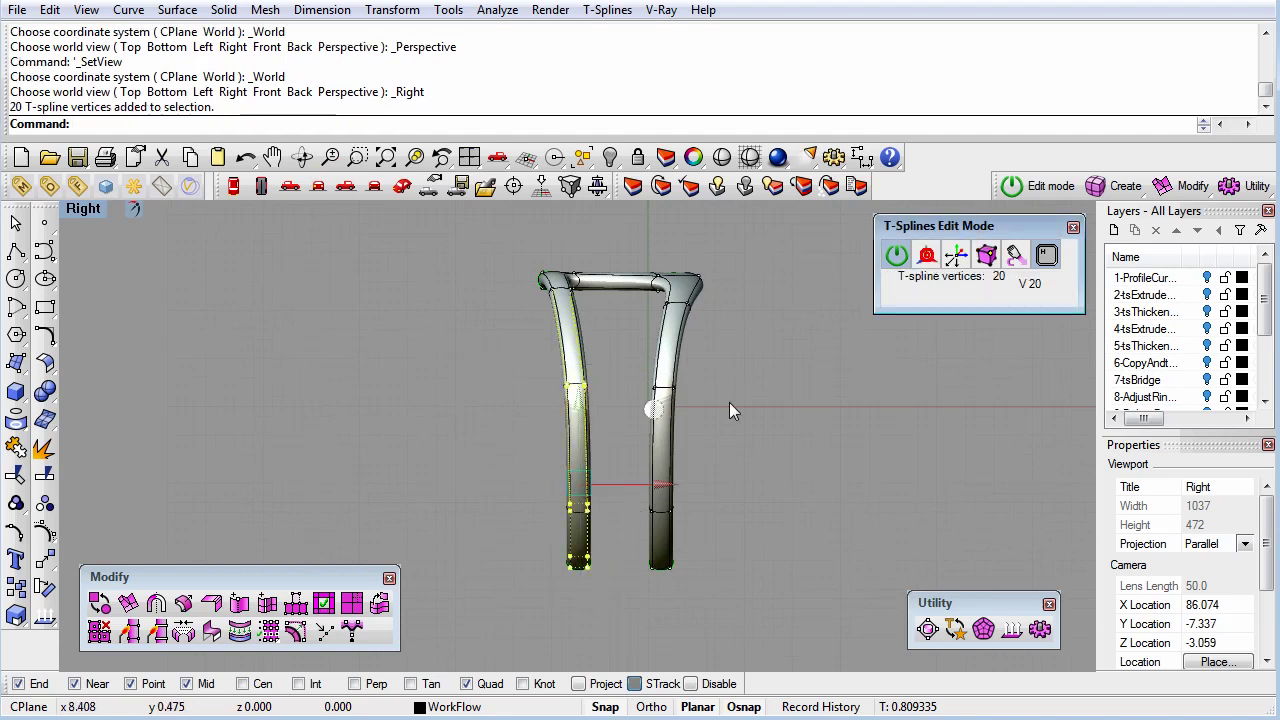
pyautogui.click(698, 487)
pyautogui.hotkey('alt', 'Right')
pyautogui.hotkey('alt', 'Right')
pyautogui.hotkey('alt', 'Right')
pyautogui.hotkey('alt', 'Right')
pyautogui.hotkey('alt', 'Right')
pyautogui.hotkey('alt', 'Right')
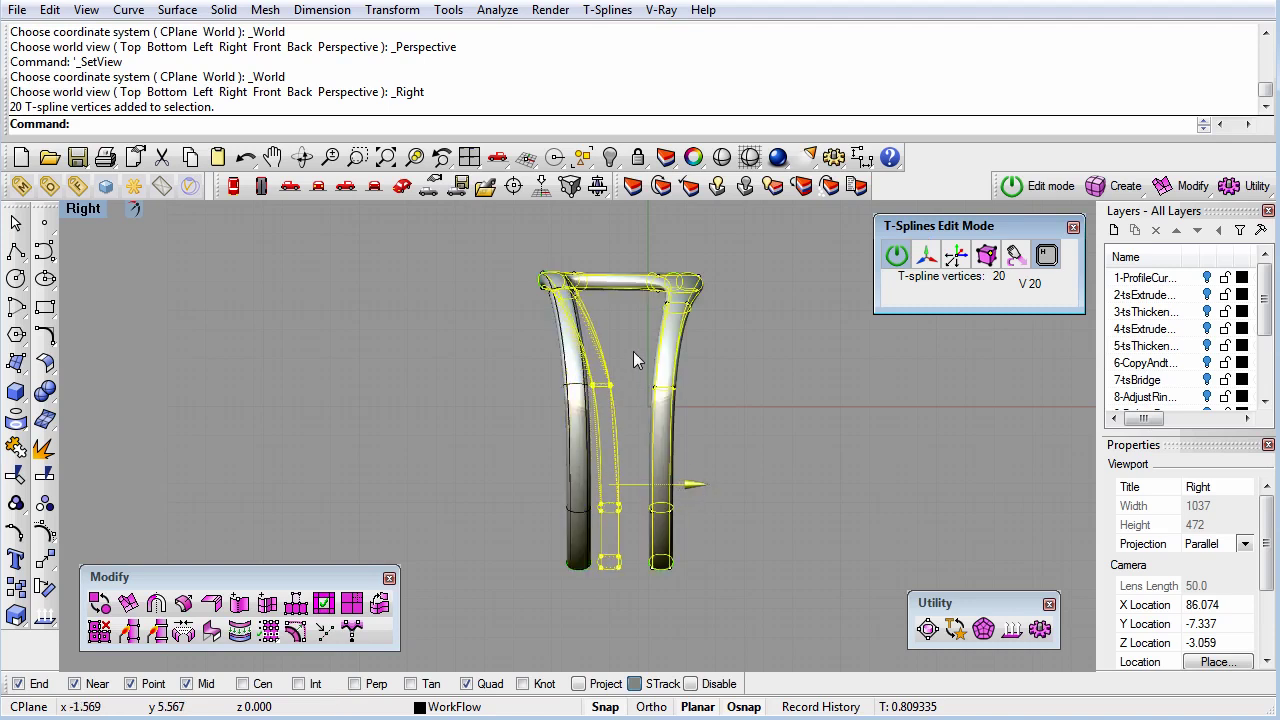
pyautogui.doubleClick(646, 398)
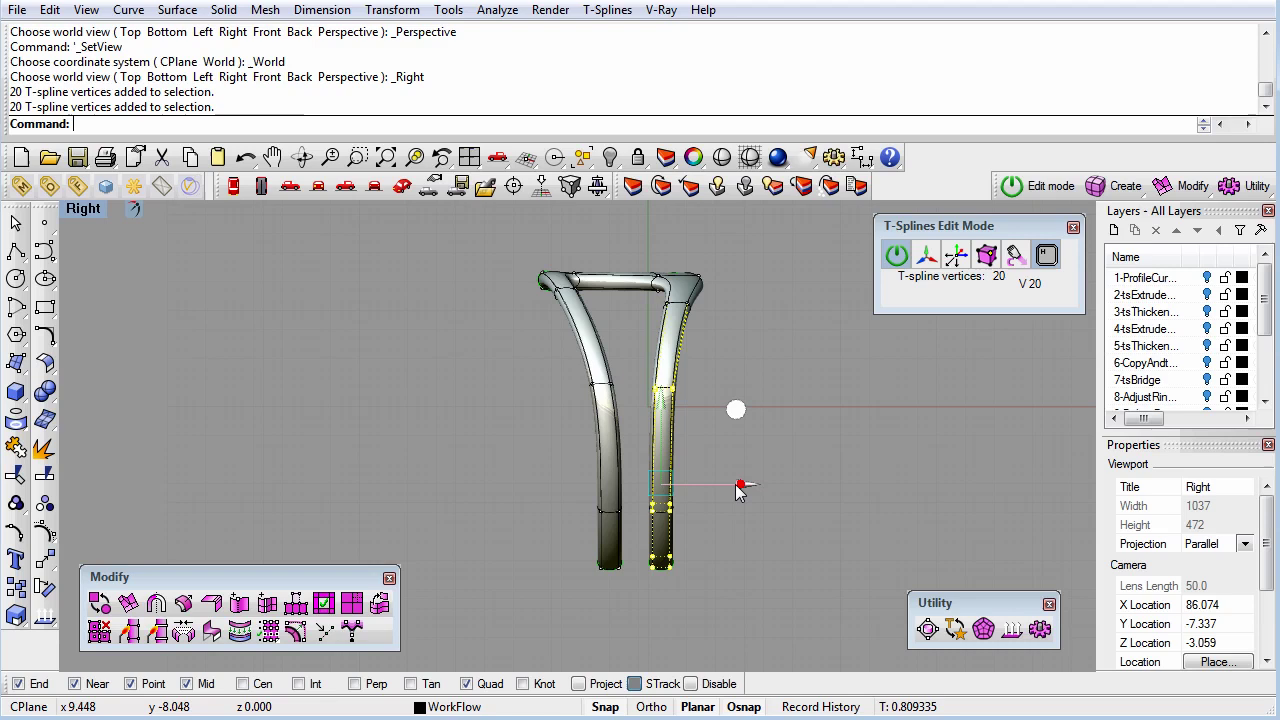
pyautogui.hotkey('alt', 'Left')
pyautogui.hotkey('alt', 'Left')
pyautogui.hotkey('alt', 'Left')
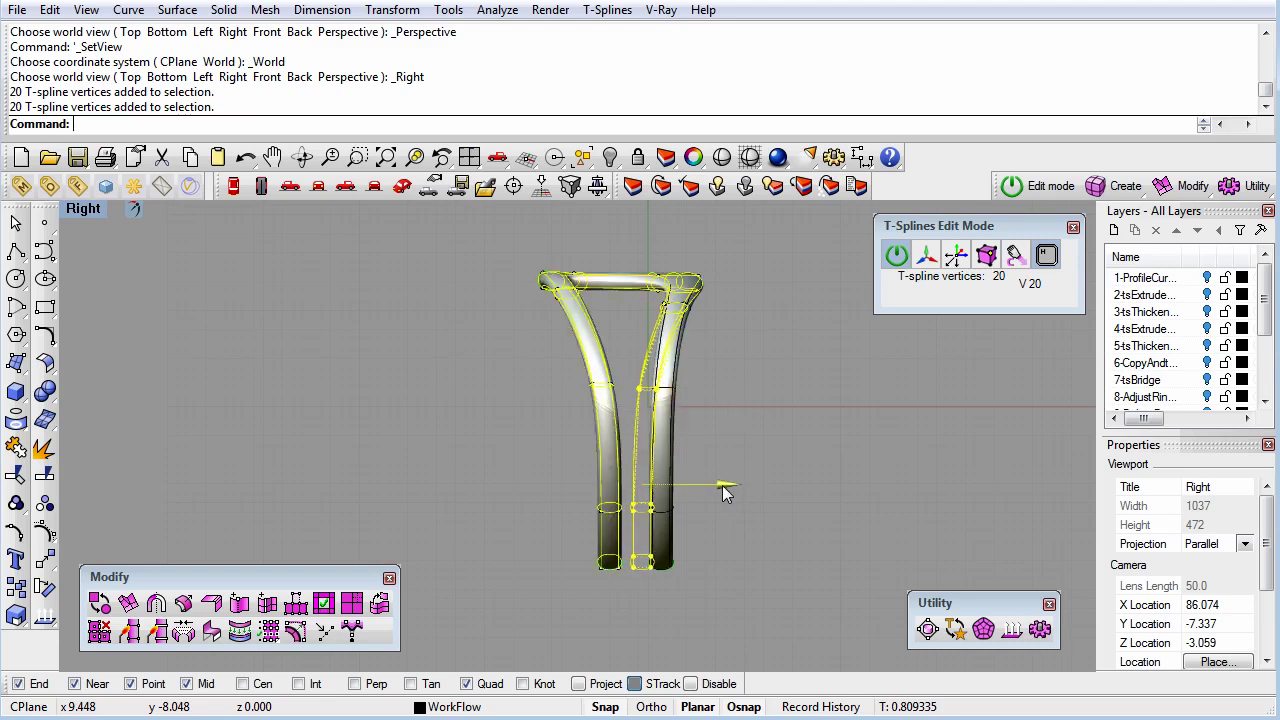
pyautogui.click(843, 455)
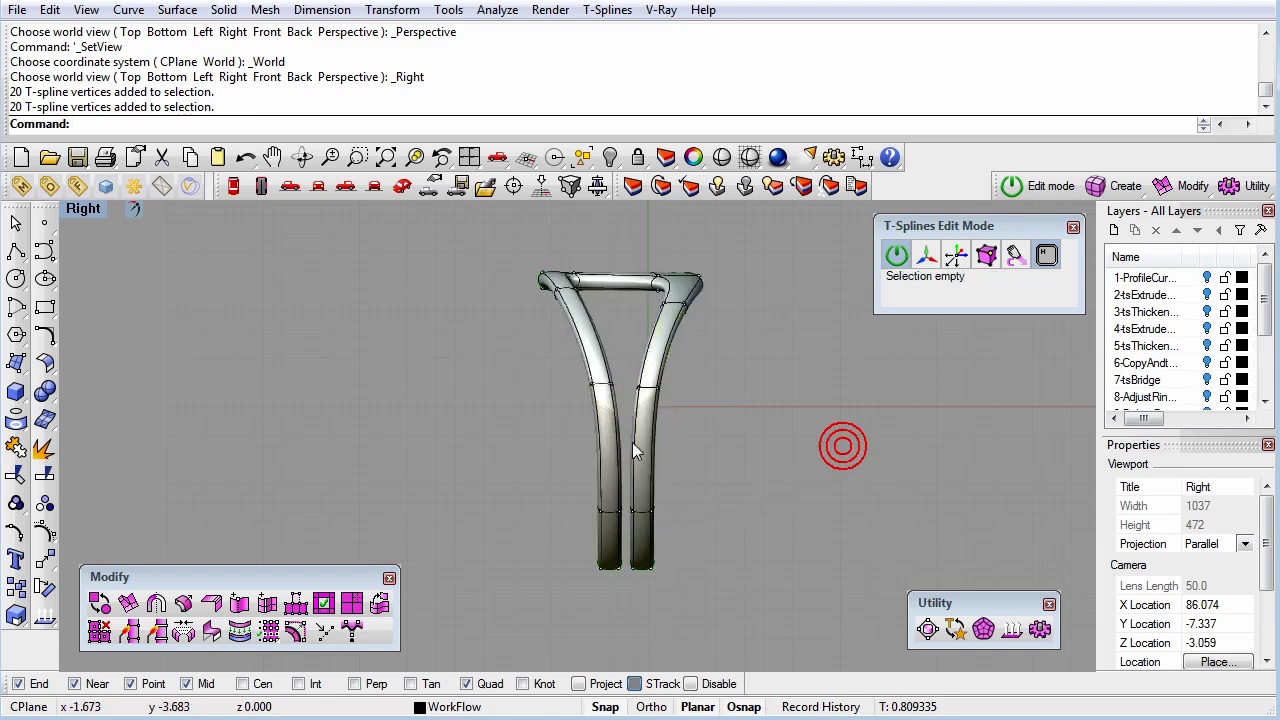
# - Recentre the view, select the inner area where the legs meet, and switch to face selection
pyautogui.scroll(3, 625, 435)
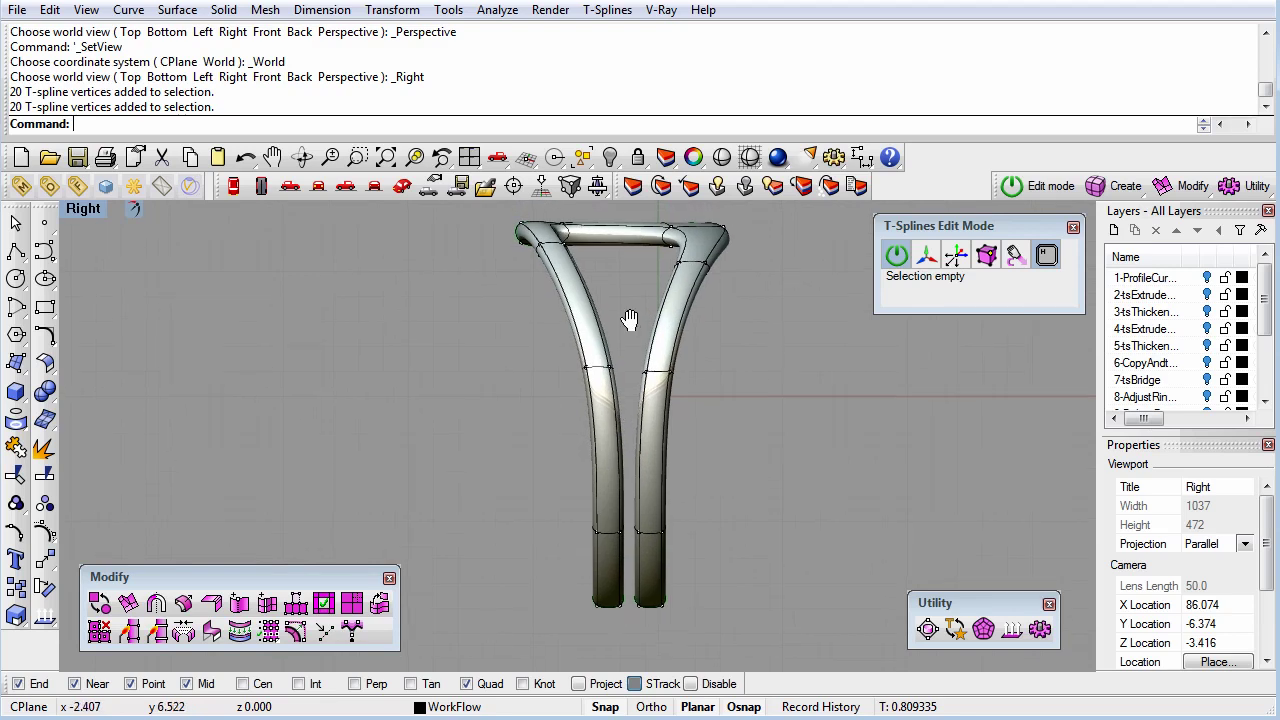
pyautogui.moveTo(623, 314); pyautogui.dragTo(628, 325, button='right')
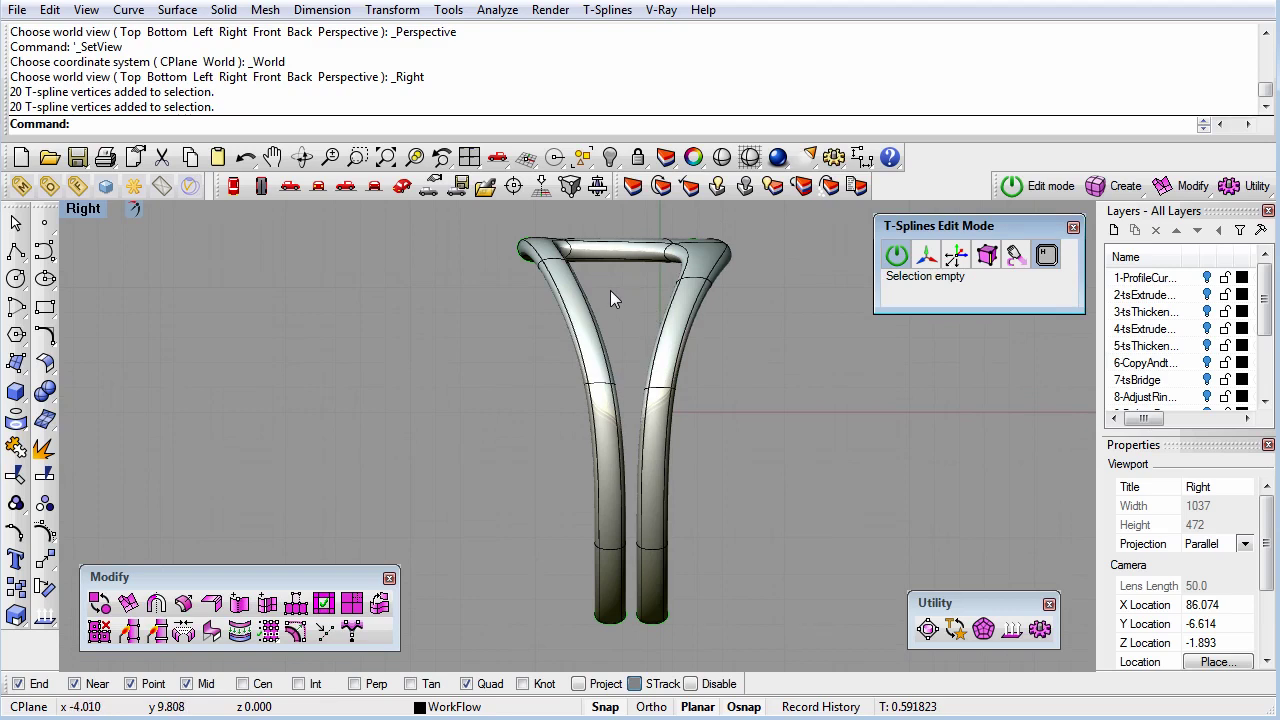
pyautogui.moveTo(609, 290); pyautogui.dragTo(656, 644)
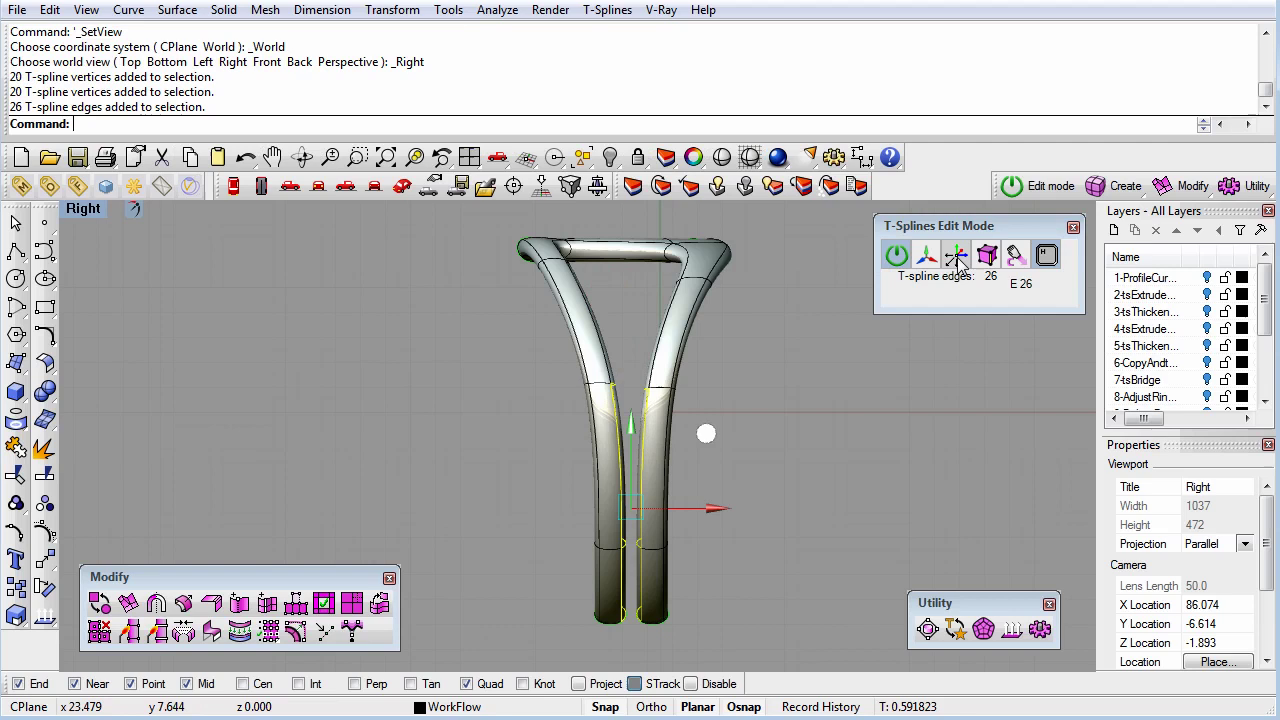
pyautogui.click(991, 261)
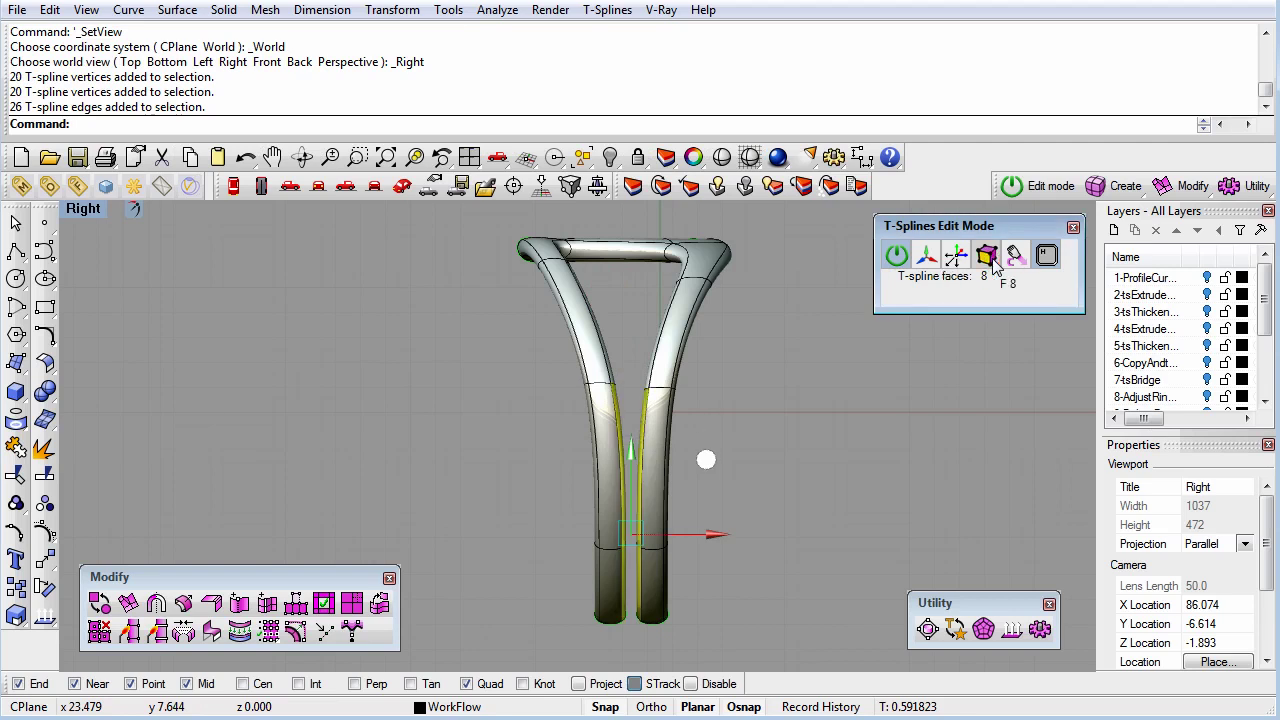
# - Delete the selected inner faces of both shanks and orbit in Perspective to inspect the open gap
pyautogui.click(99, 632)
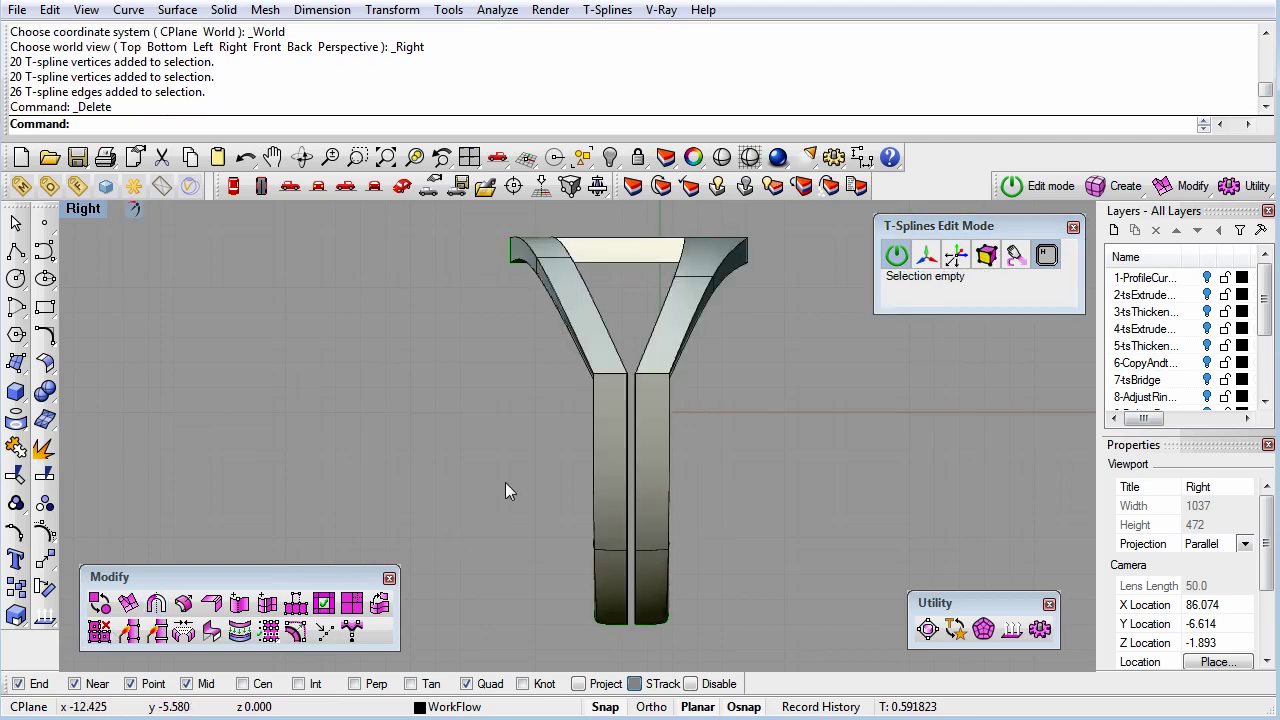
pyautogui.click(401, 190)
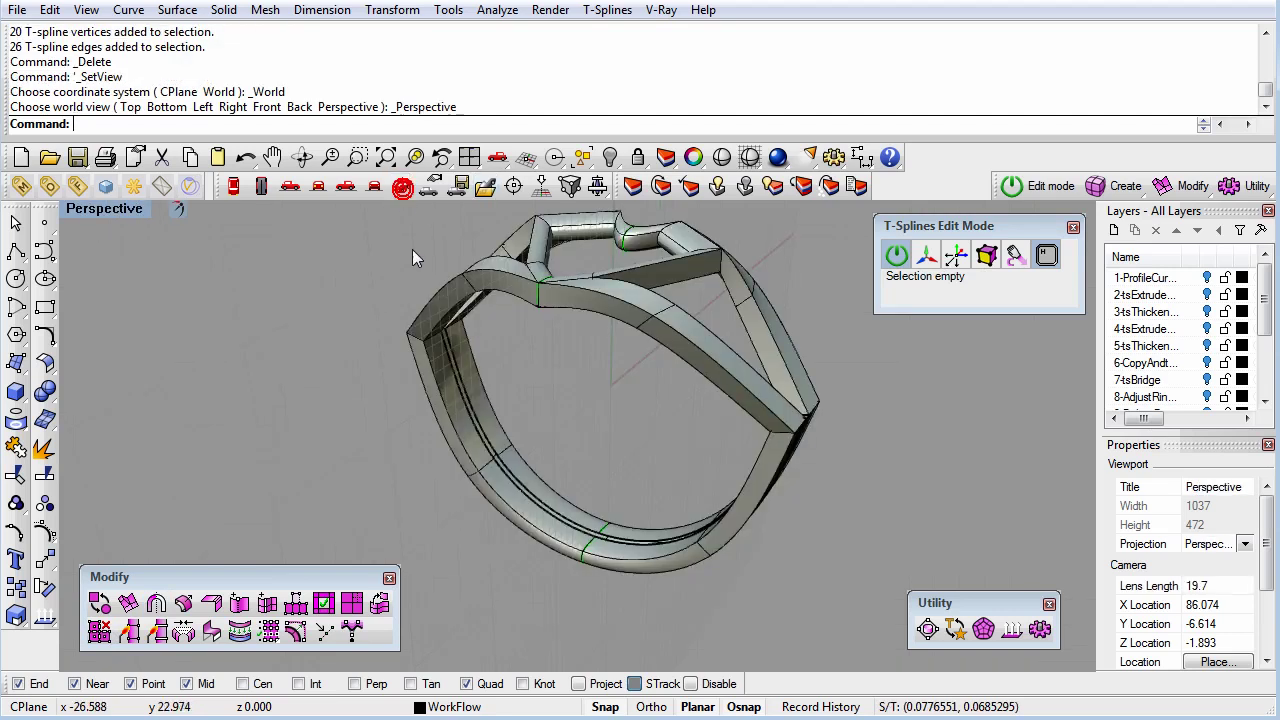
pyautogui.moveTo(584, 573); pyautogui.dragTo(446, 486, button='right')
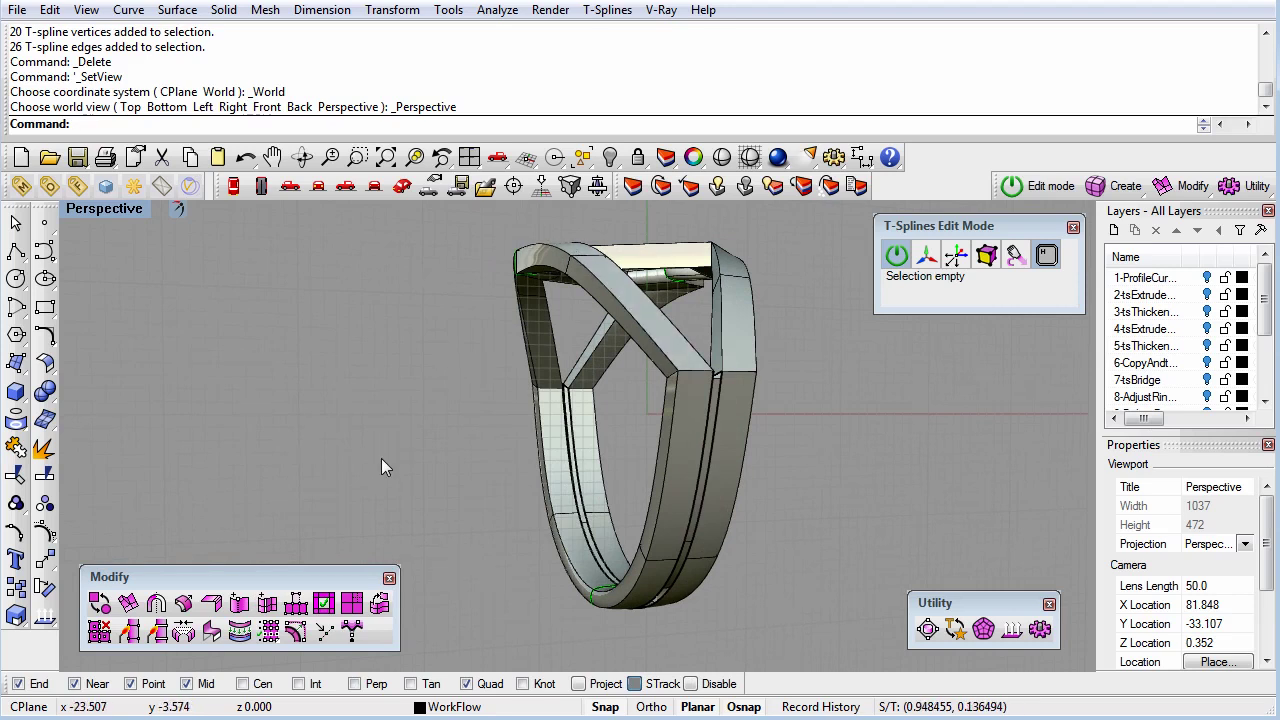
pyautogui.moveTo(381, 458); pyautogui.dragTo(366, 463, button='right')
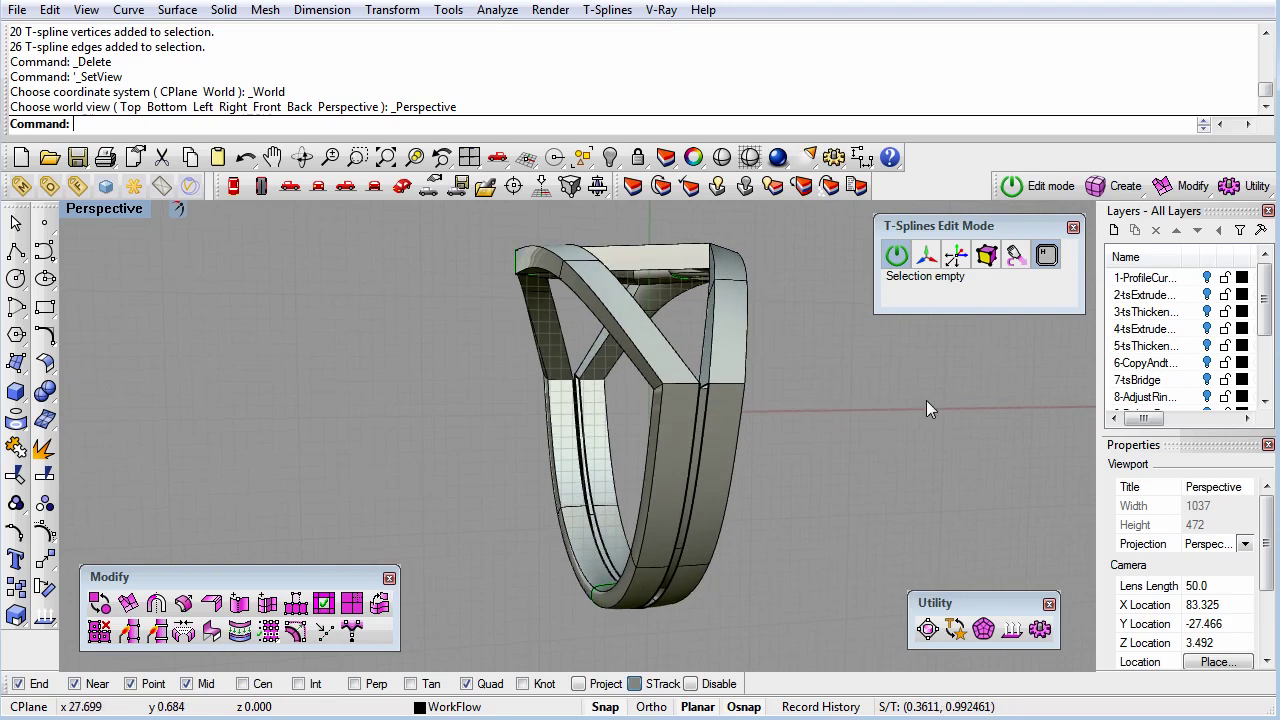
pyautogui.scroll(5, 849, 440)
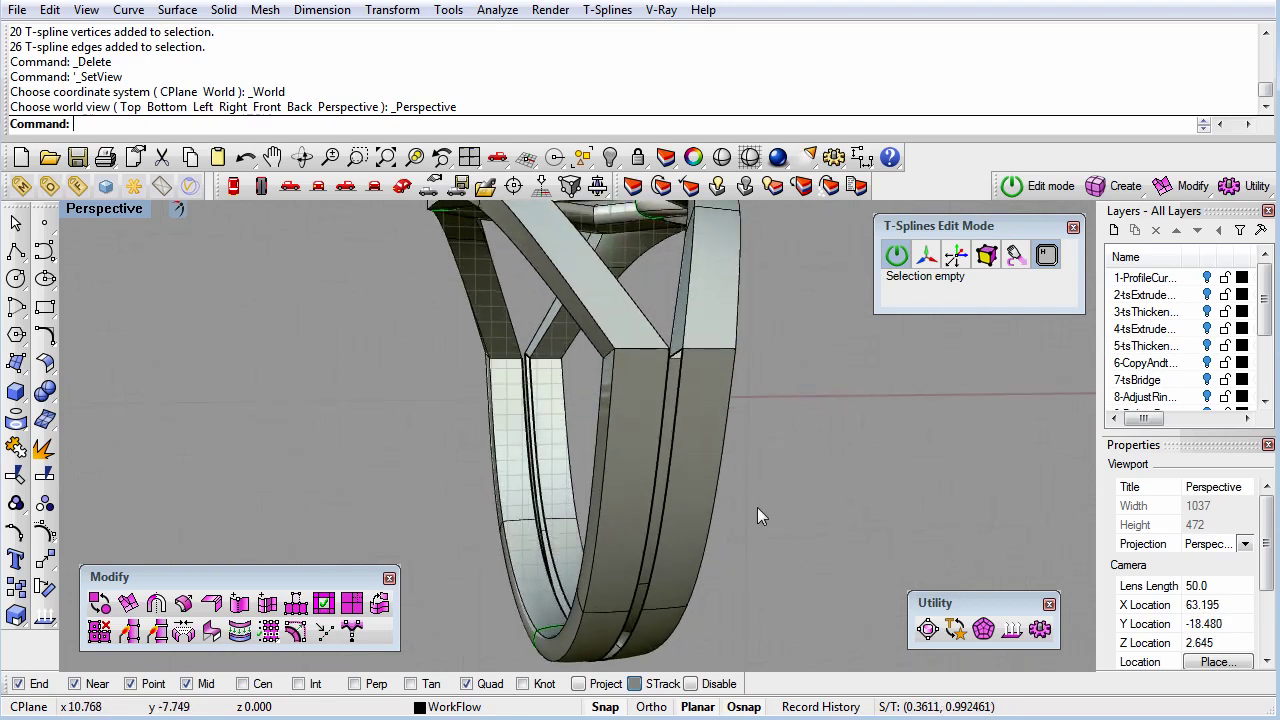
pyautogui.keyDown('shift'); pyautogui.moveTo(757, 507); pyautogui.dragTo(763, 491, button='right'); pyautogui.keyUp('shift')
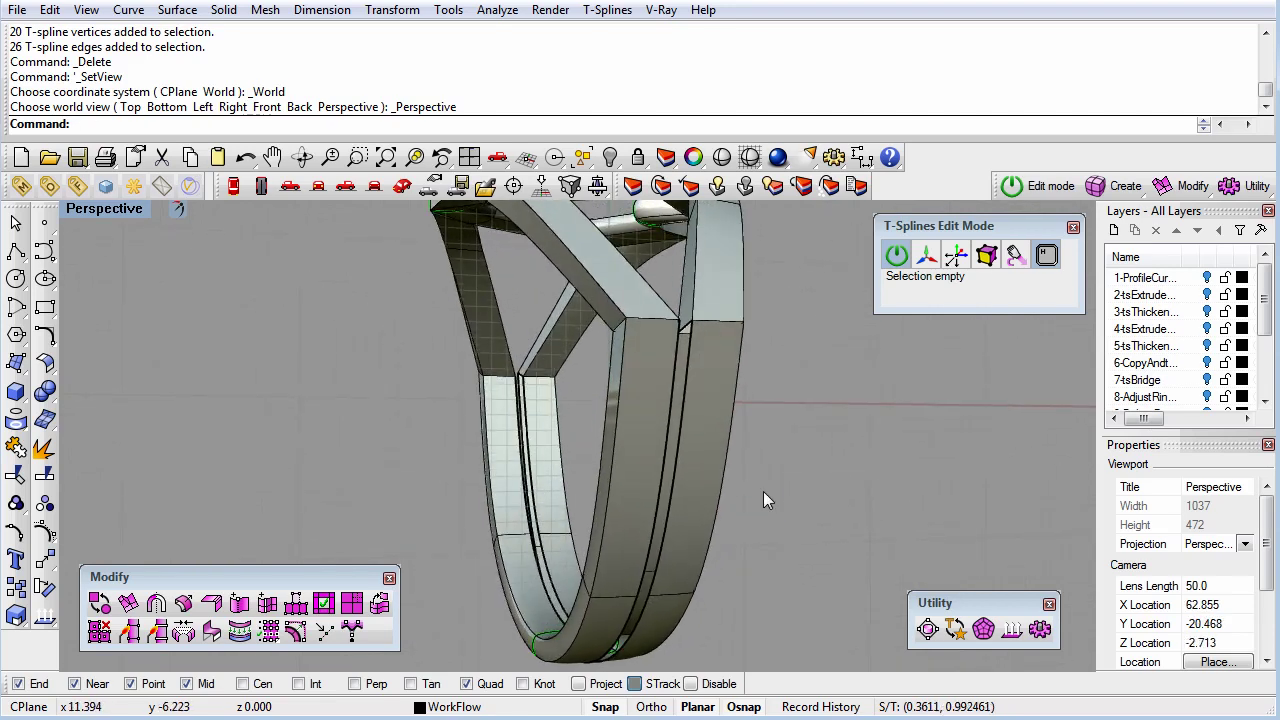
# - Pick open edges along the seam between the two shanks in Perspective
pyautogui.click(680, 414)
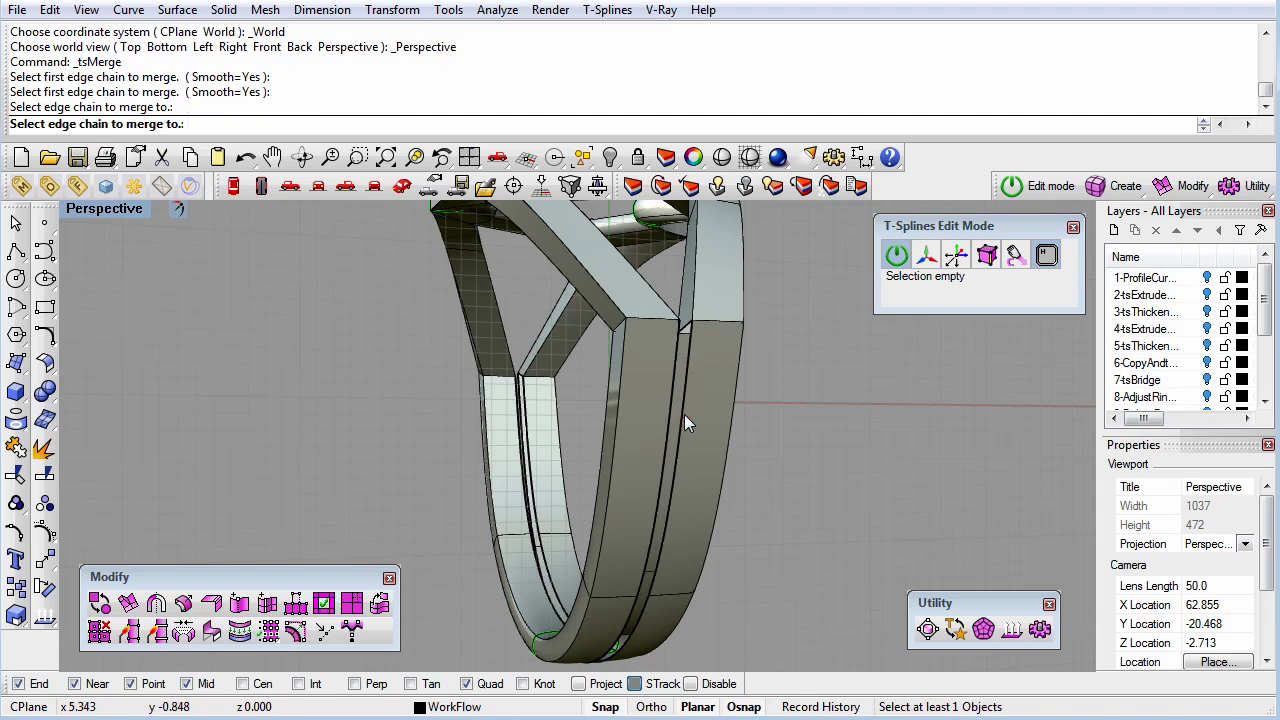
pyautogui.click(674, 420)
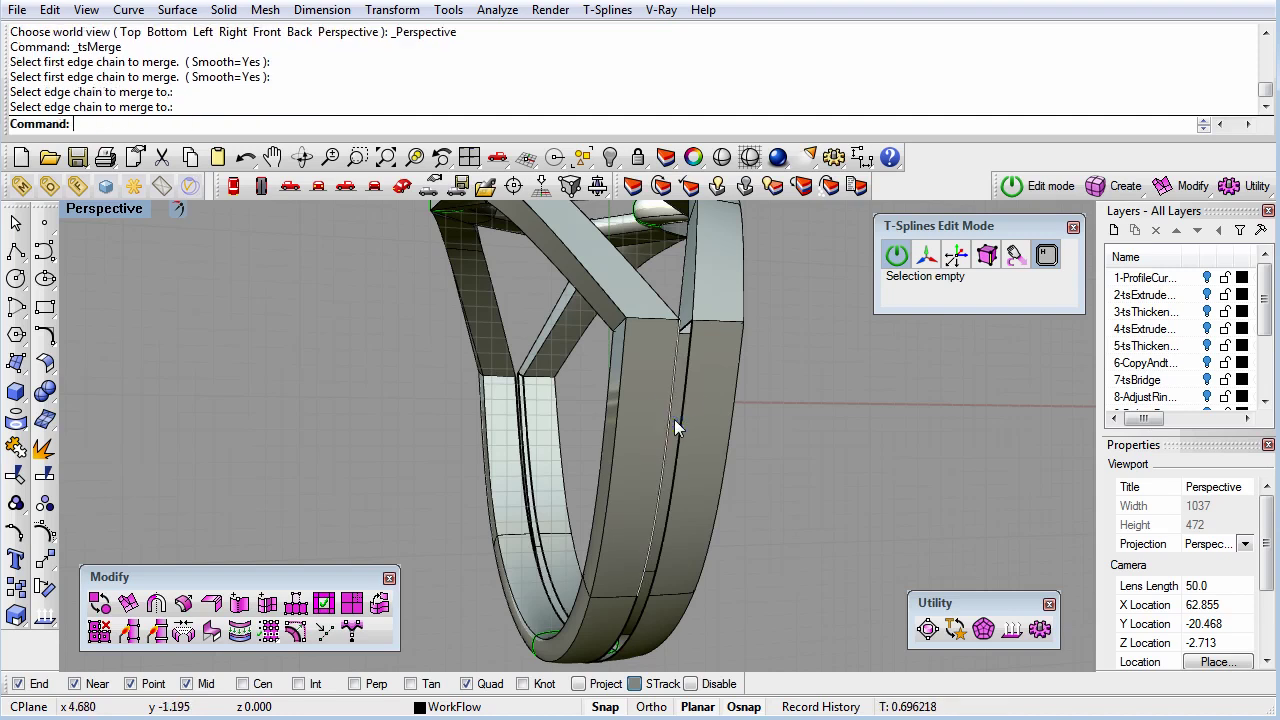
pyautogui.rightClick(674, 419)
pyautogui.click(674, 419)
pyautogui.click(673, 420)
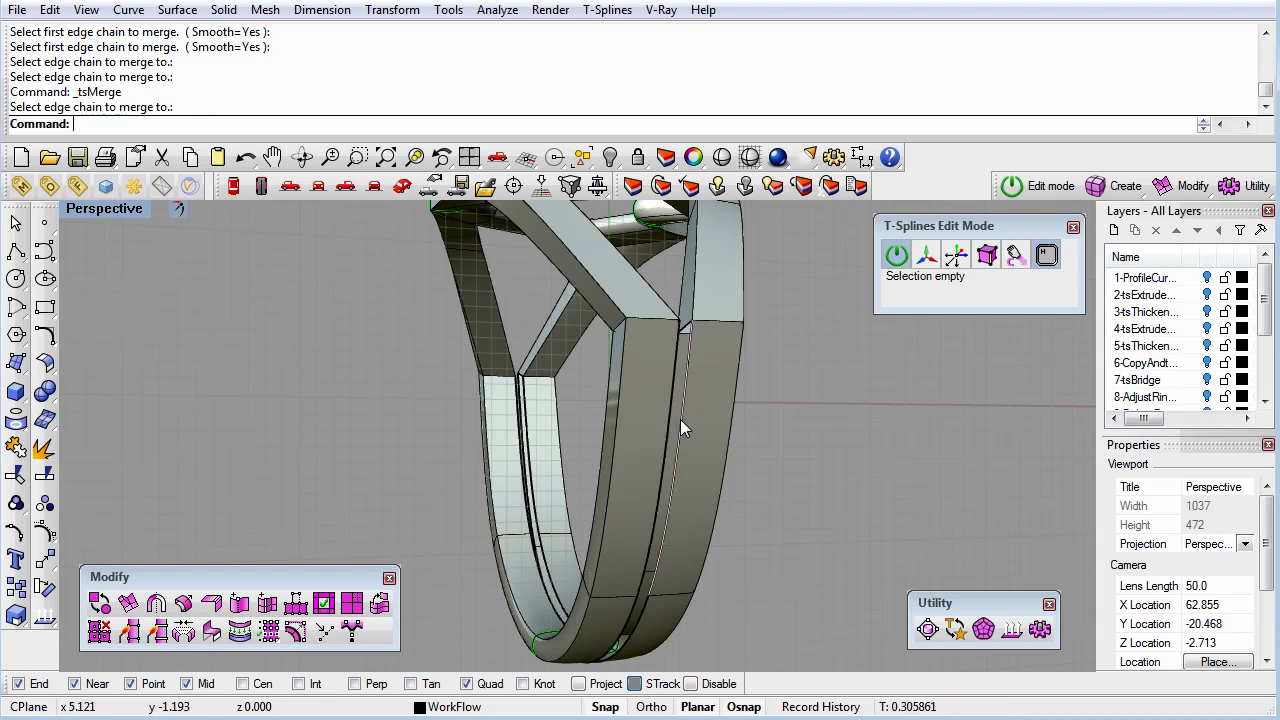
pyautogui.click(679, 419)
pyautogui.keyDown('shift'); pyautogui.click(665, 422); pyautogui.keyUp('shift')
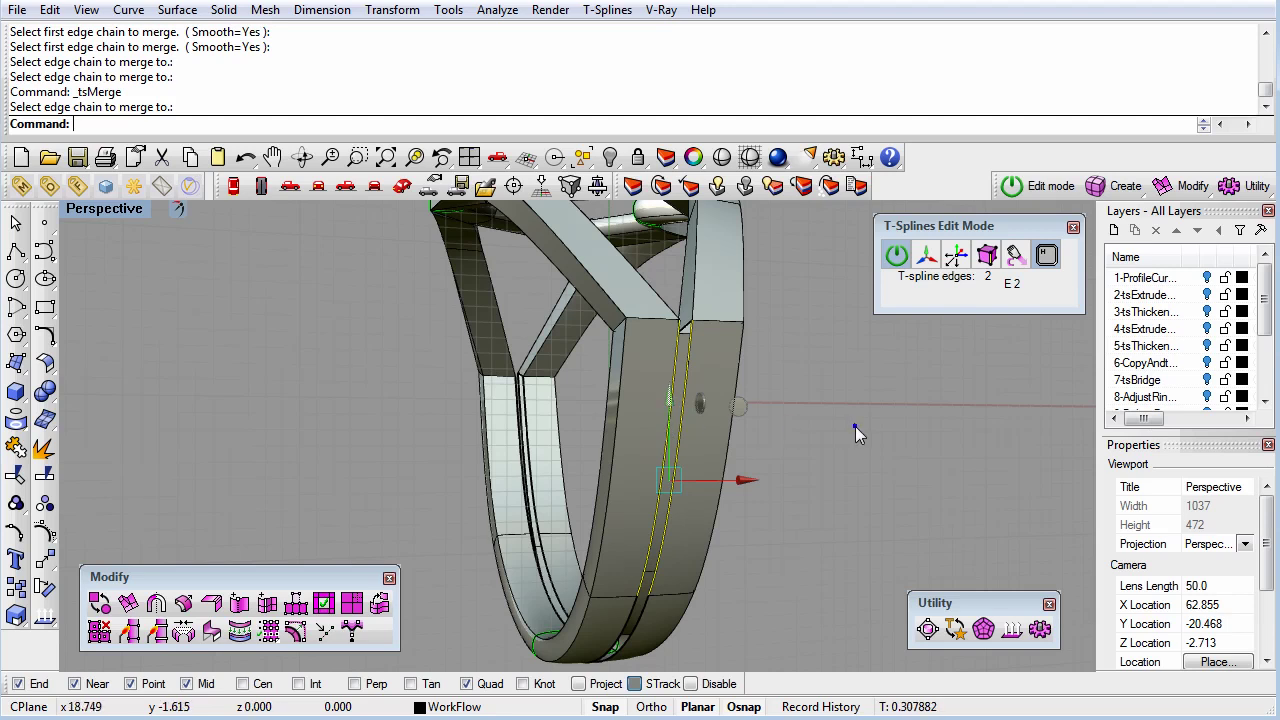
# - Window-select the 20 facing edges along the inner shank strip from the Right view
pyautogui.moveTo(855, 426); pyautogui.dragTo(800, 431, button='right')
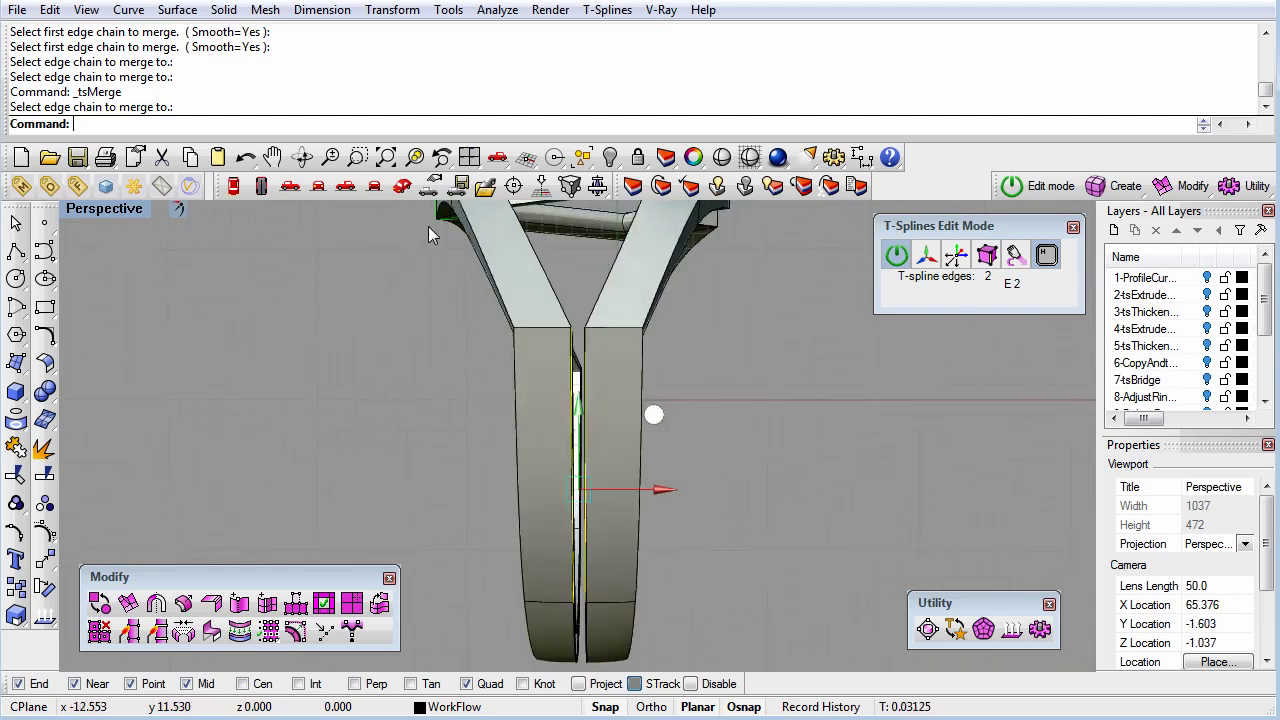
pyautogui.click(357, 190)
pyautogui.scroll(-5, 600, 480)
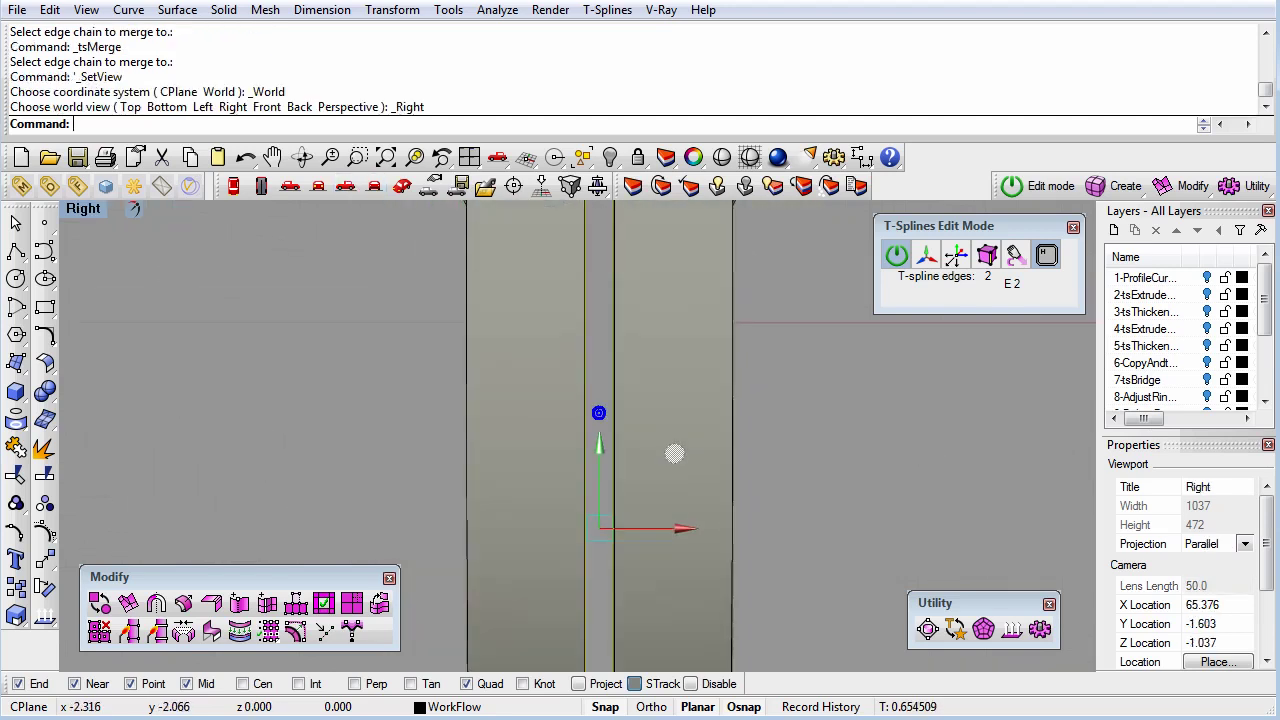
pyautogui.scroll(1, 593, 567)
pyautogui.click(825, 385)
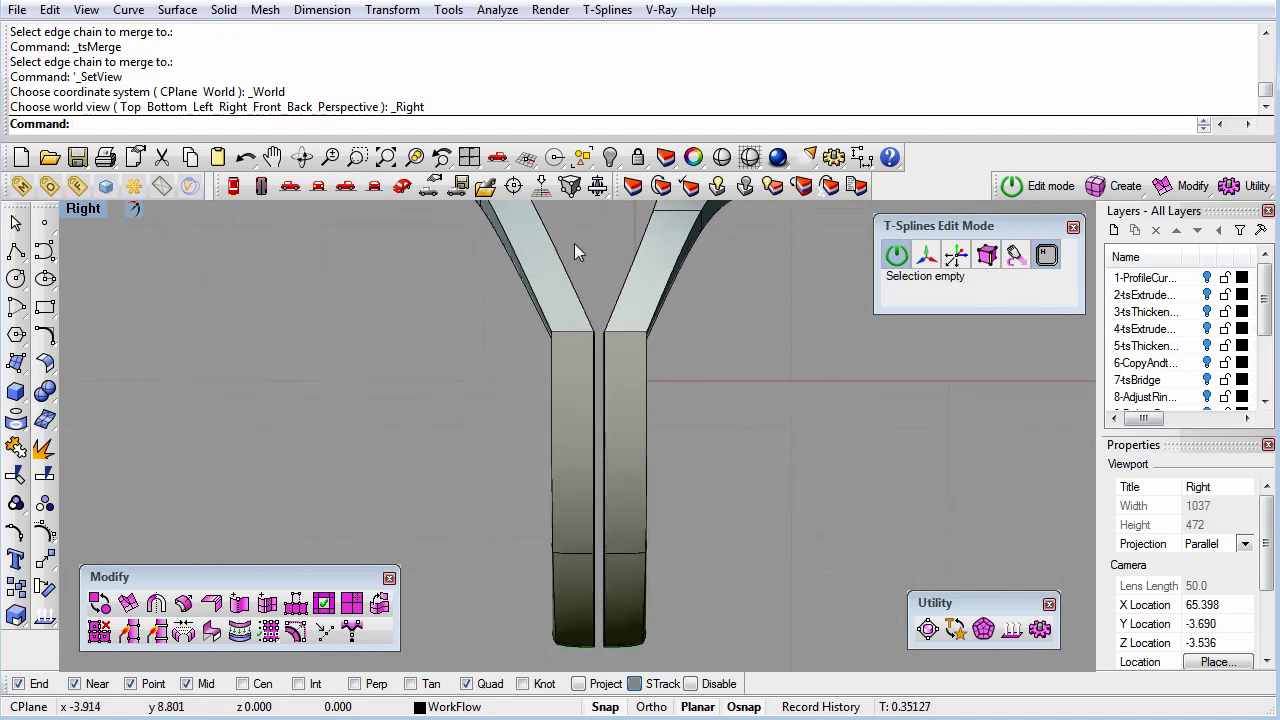
pyautogui.moveTo(575, 240); pyautogui.dragTo(626, 478)
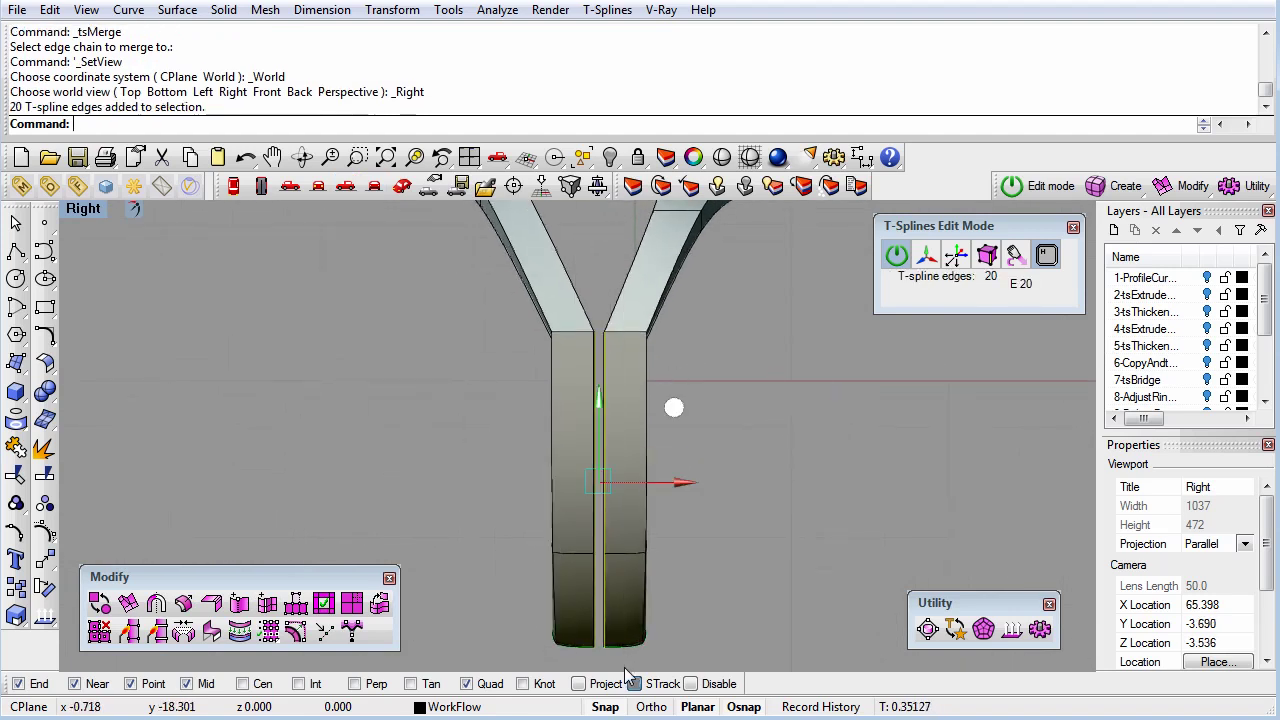
pyautogui.click(403, 187)
pyautogui.moveTo(470, 430); pyautogui.dragTo(693, 615, button='right')
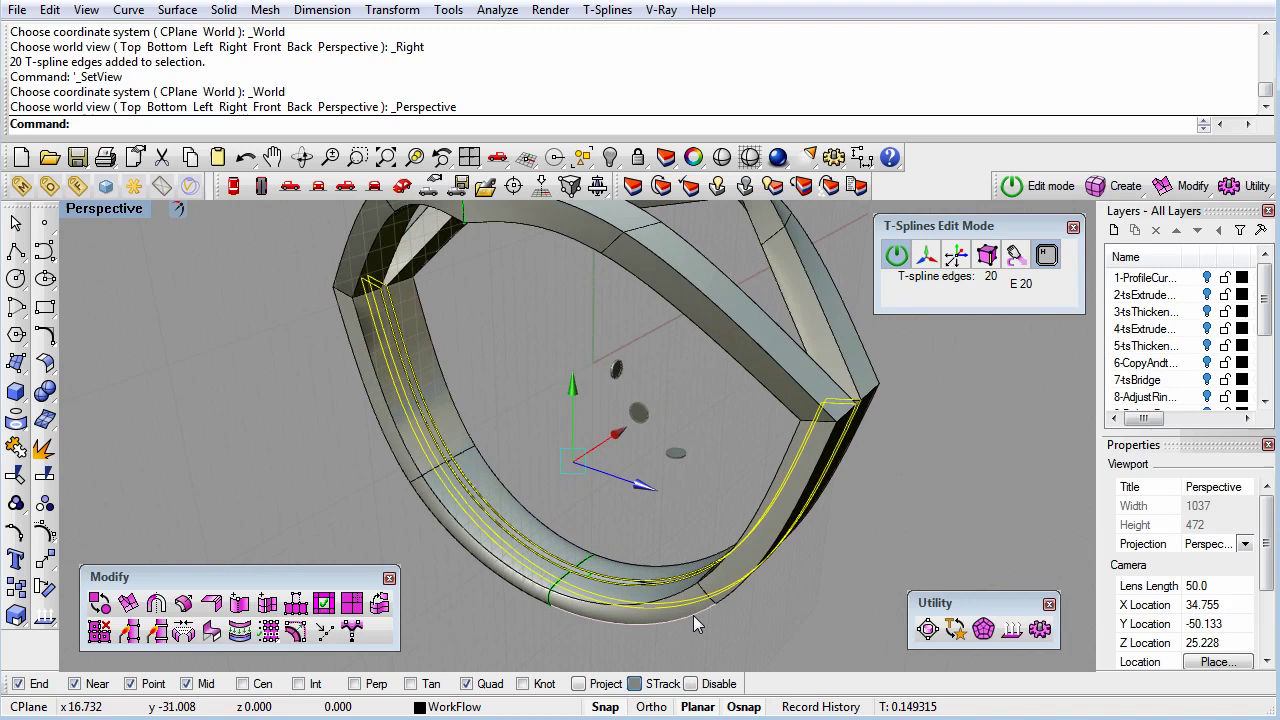
# - Join the selected edge chains with tsMerge, then inspect the merged band from the side and above
pyautogui.click(162, 633)
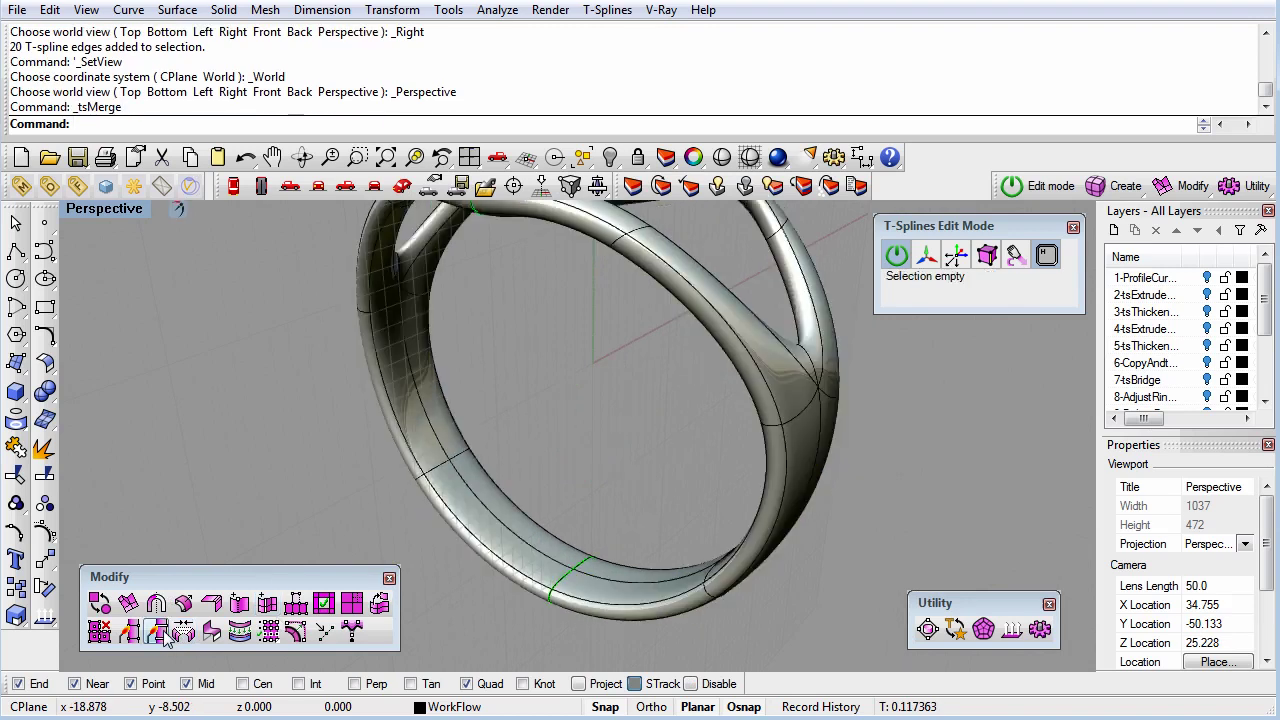
pyautogui.moveTo(666, 466); pyautogui.dragTo(634, 457, button='right')
pyautogui.scroll(-3, 615, 420)
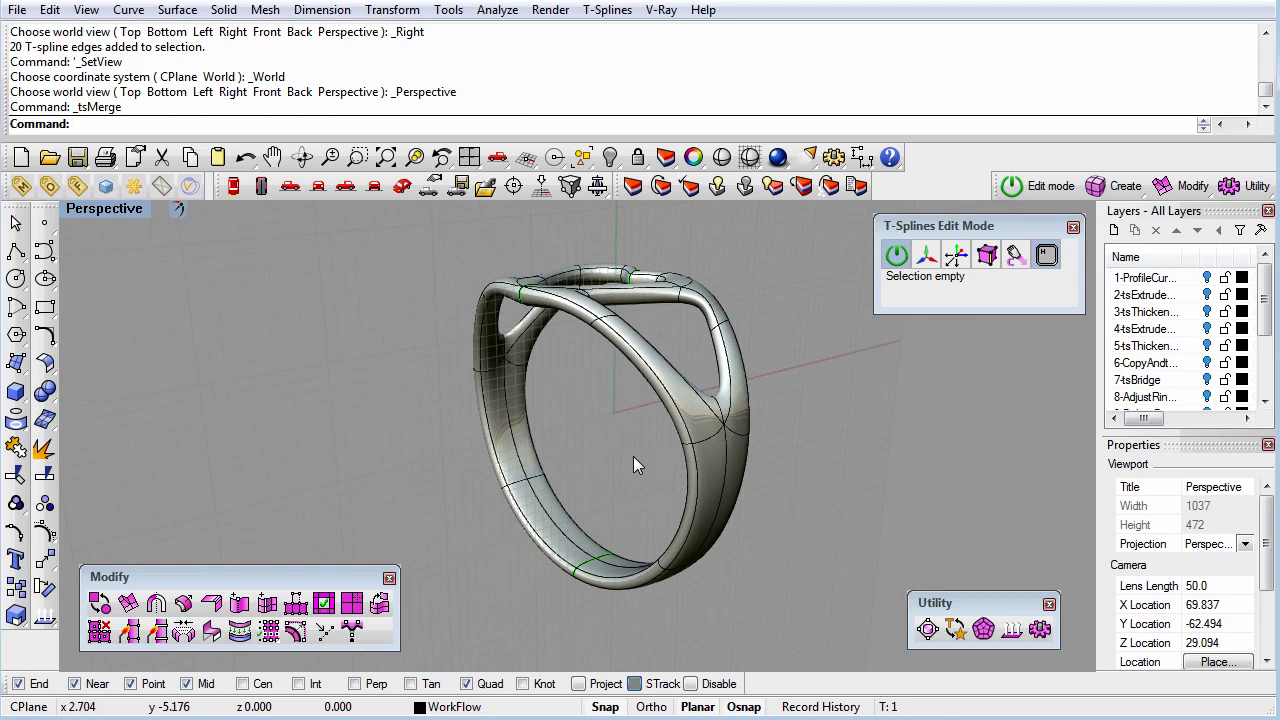
pyautogui.moveTo(633, 456); pyautogui.dragTo(597, 308, button='right')
pyautogui.scroll(5, 597, 308)
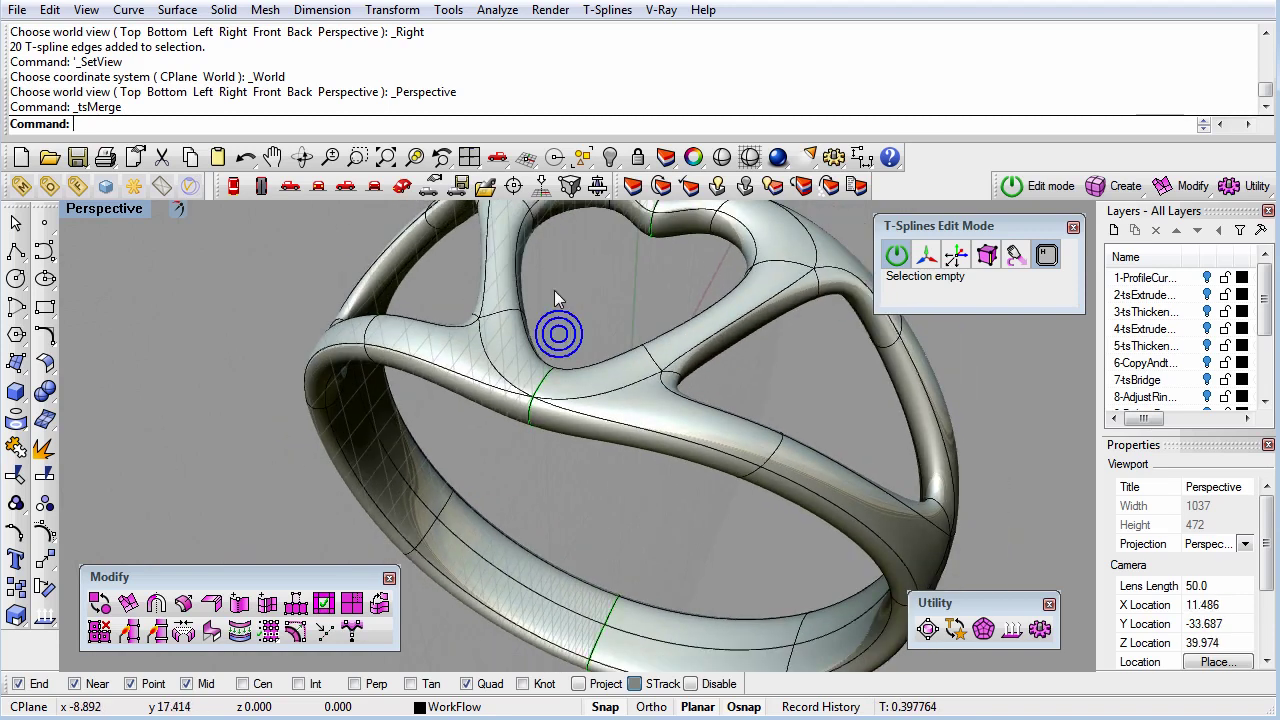
pyautogui.scroll(5, 639, 516)
pyautogui.moveTo(563, 394); pyautogui.dragTo(640, 432, button='right')
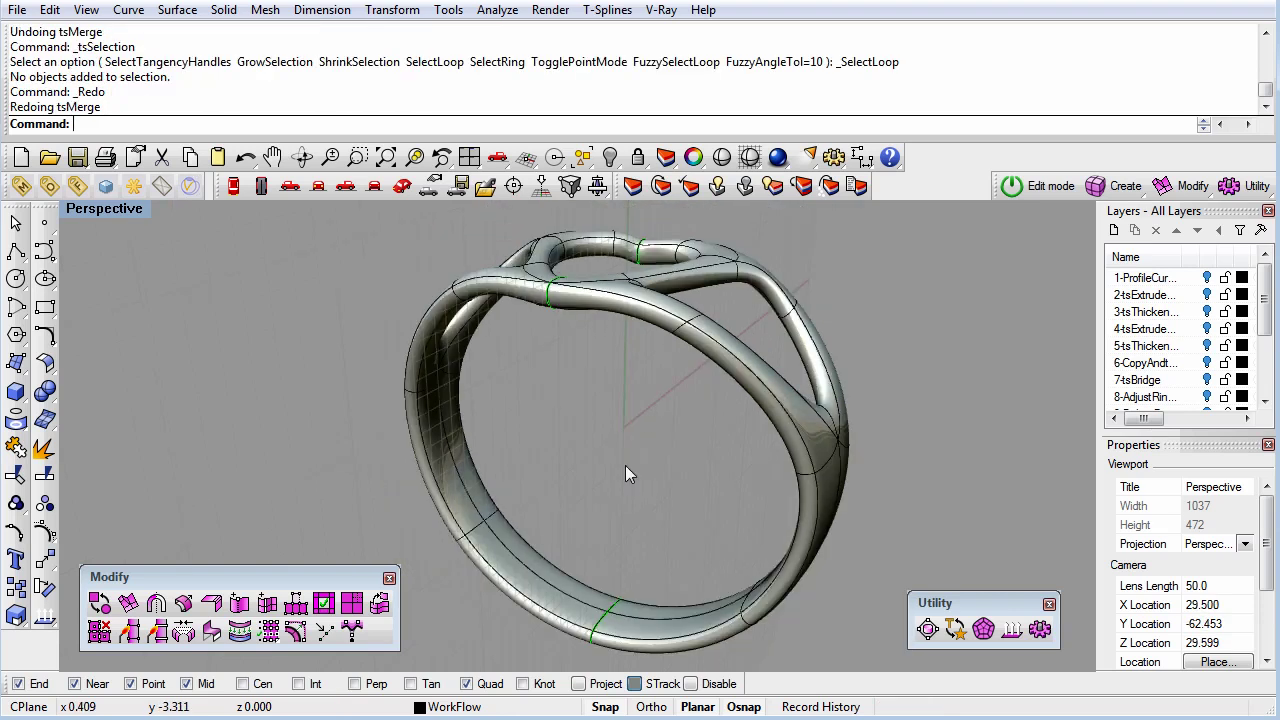
pyautogui.moveTo(635, 463)
pyautogui.mouseDown(button='right')
pyautogui.moveTo(596, 442)
pyautogui.moveTo(626, 515)
pyautogui.moveTo(621, 450)
pyautogui.mouseUp(button='right')
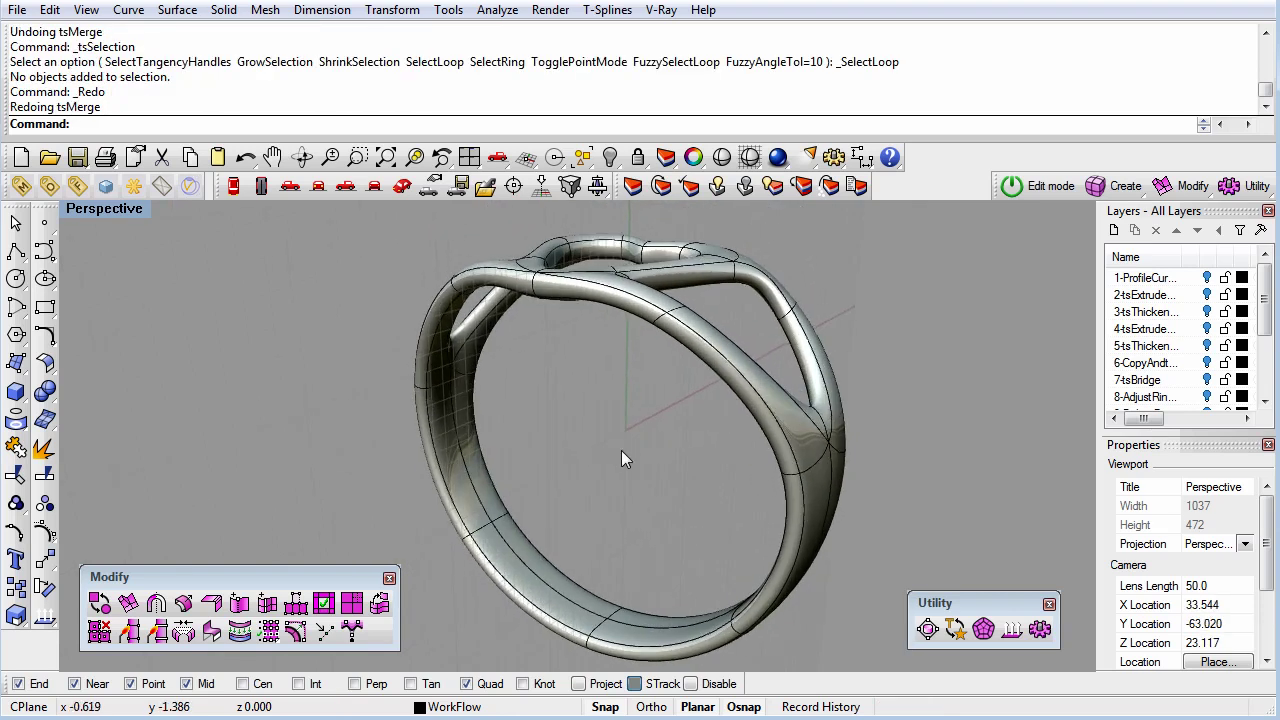
pyautogui.moveTo(638, 383); pyautogui.dragTo(594, 273, button='right')
pyautogui.scroll(5, 594, 273)
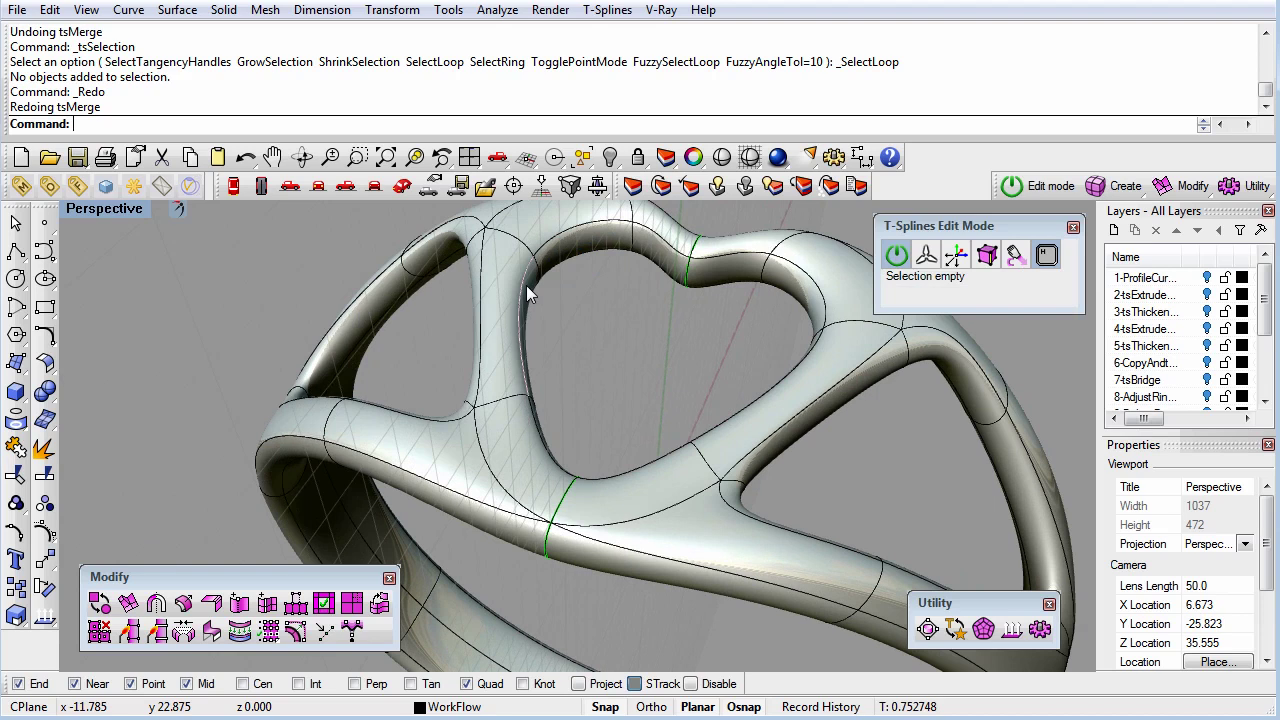
# - Insert an edge loop just inside the heart opening's rim at about 0.219 using tsInsertEdge
pyautogui.doubleClick(526, 285)
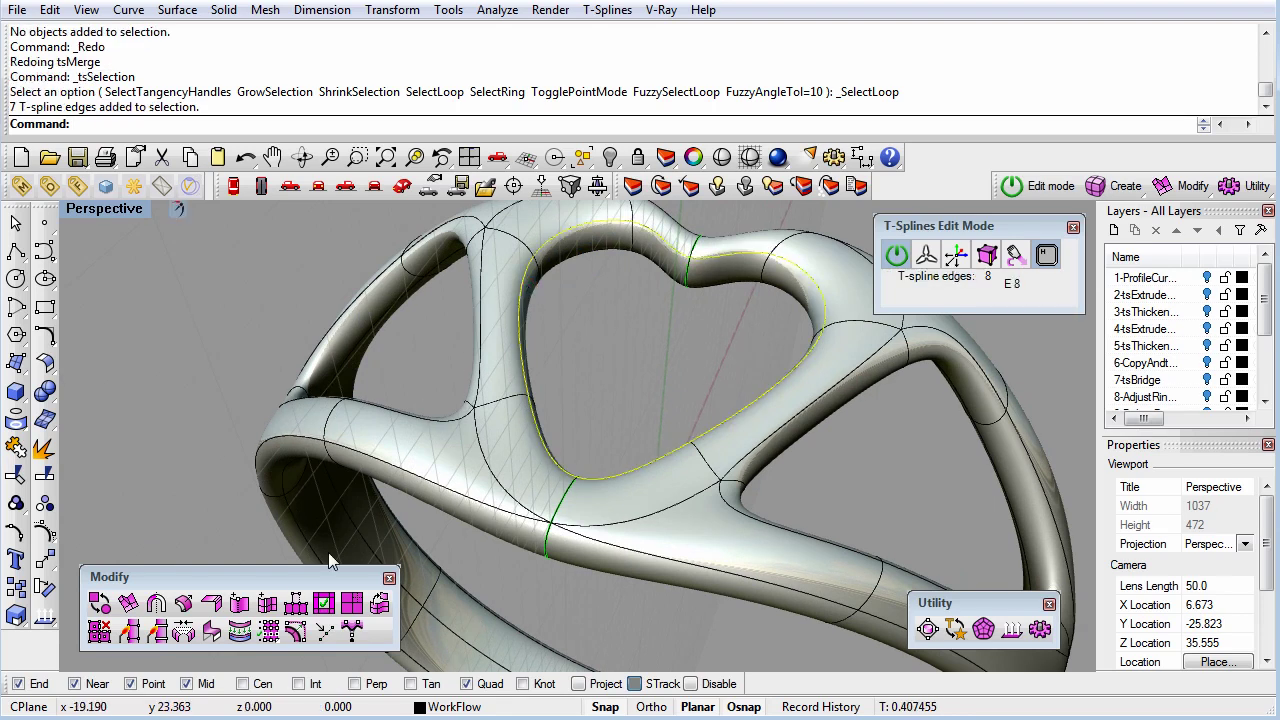
pyautogui.click(267, 603)
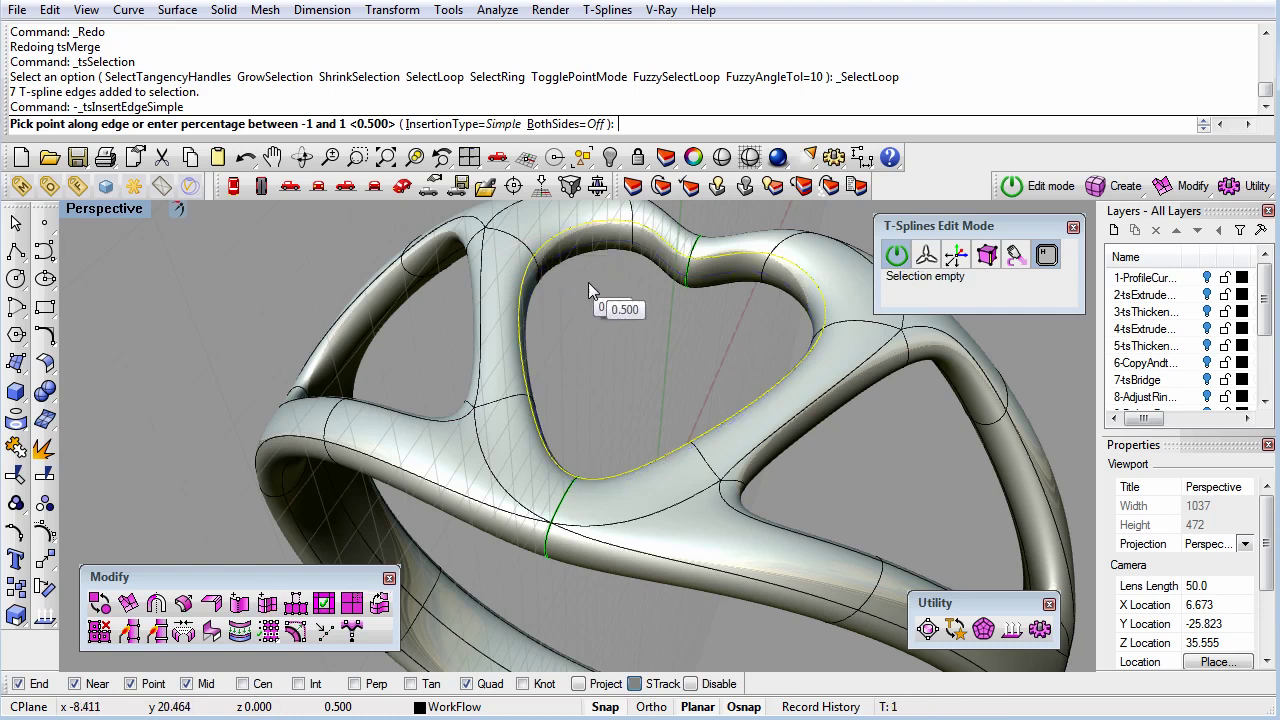
pyautogui.scroll(4, 712, 268)
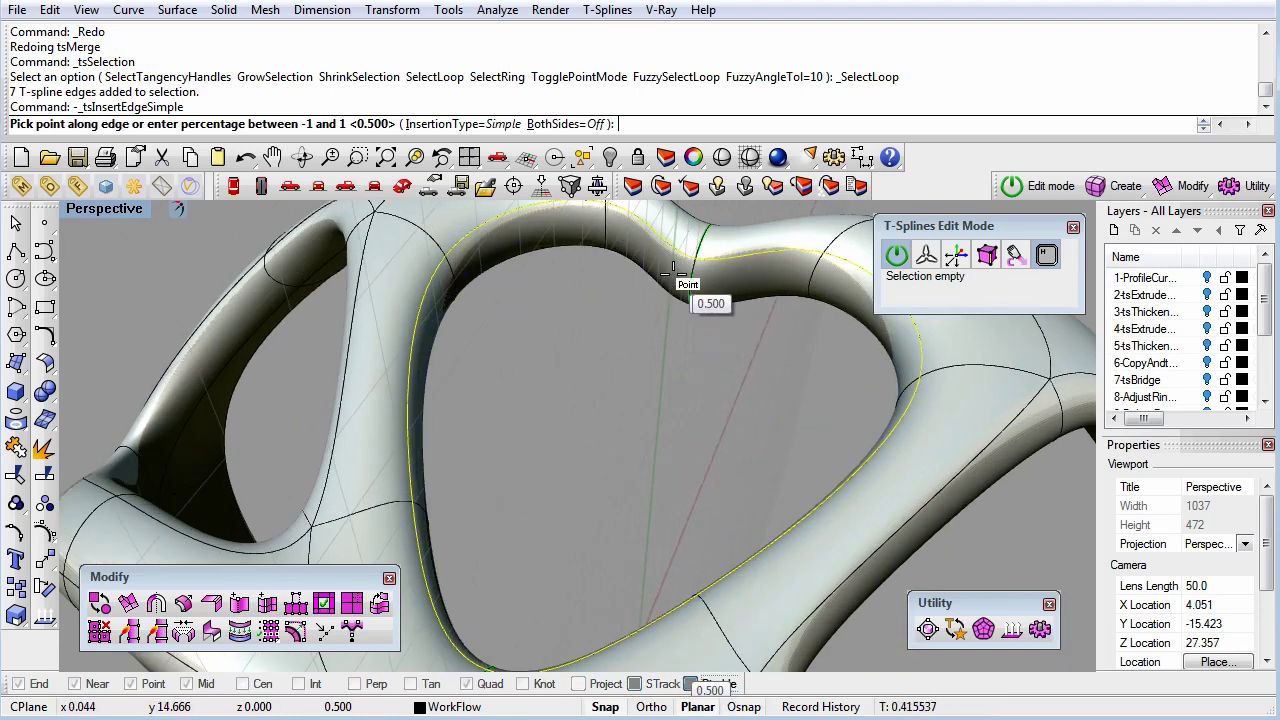
pyautogui.click(692, 272)
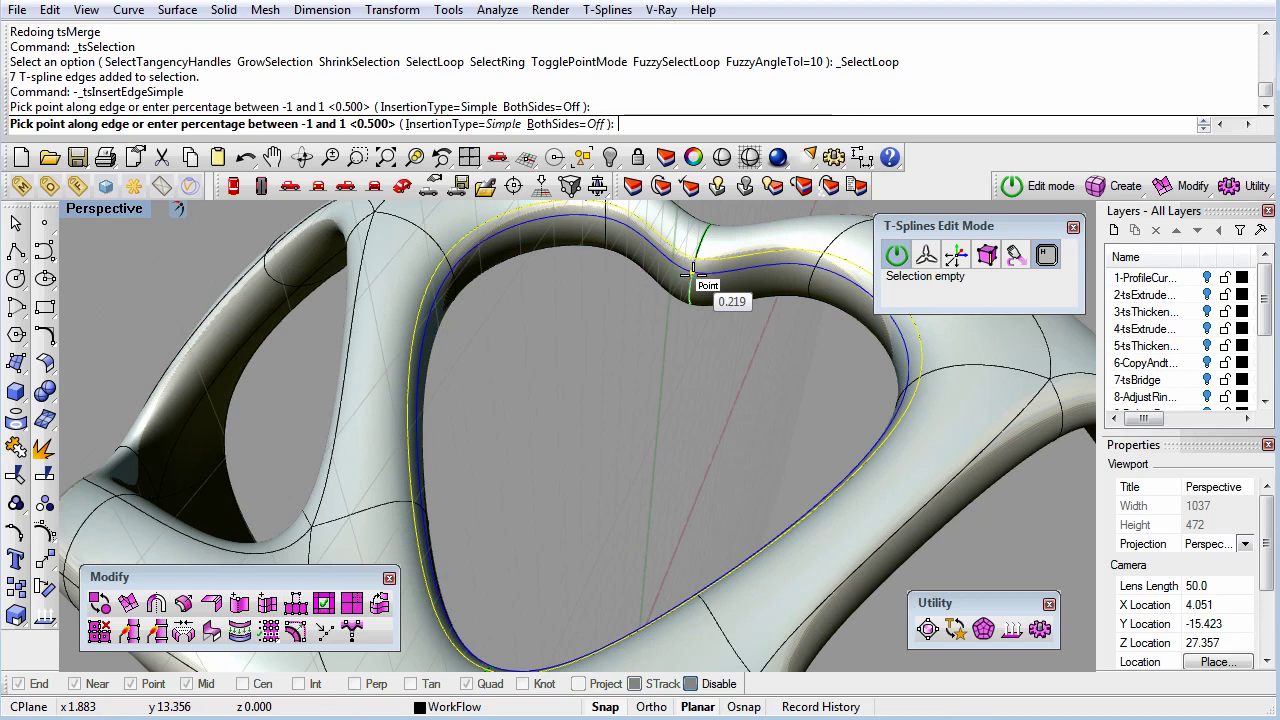
pyautogui.press('Return')
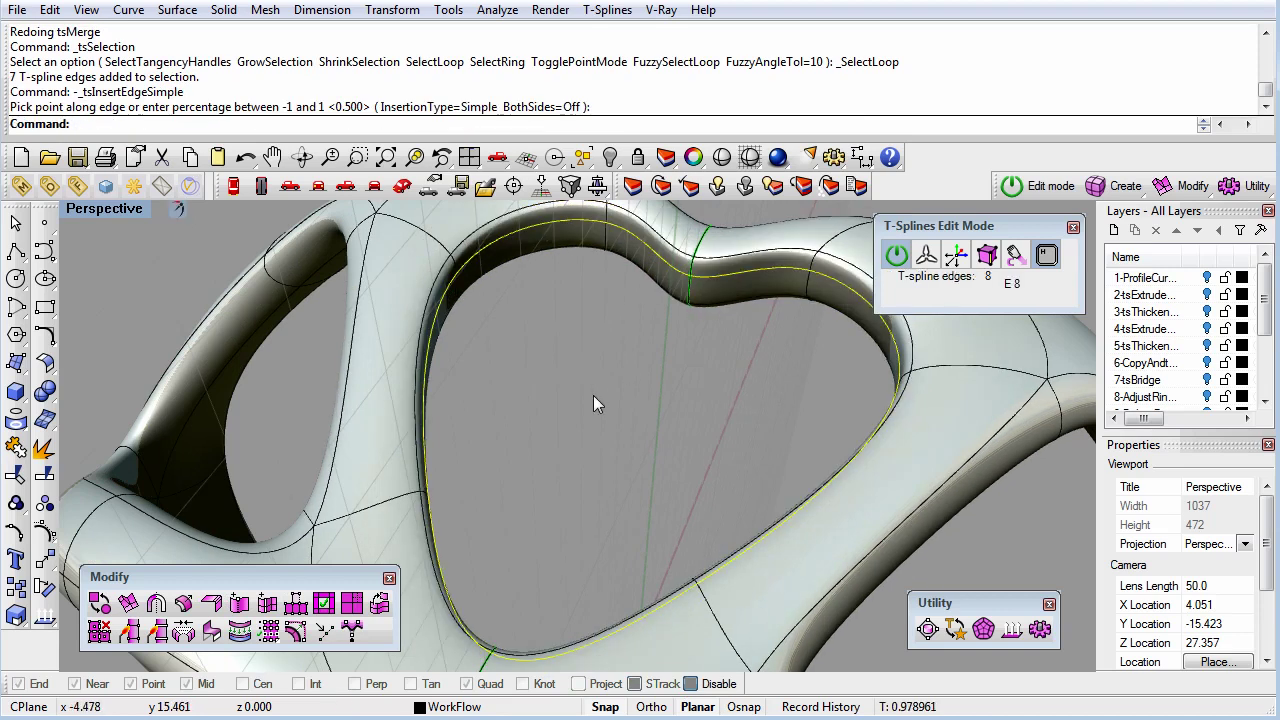
# - Clear the selection, view the ring from a lower angle, and select an edge loop on the band
pyautogui.scroll(-5, 600, 397)
pyautogui.click(604, 402)
pyautogui.moveTo(606, 410); pyautogui.dragTo(673, 443, button='right')
pyautogui.doubleClick(709, 418)
# - Select a ring of edges across the band and insert an edge loop near one side
pyautogui.click(673, 443)
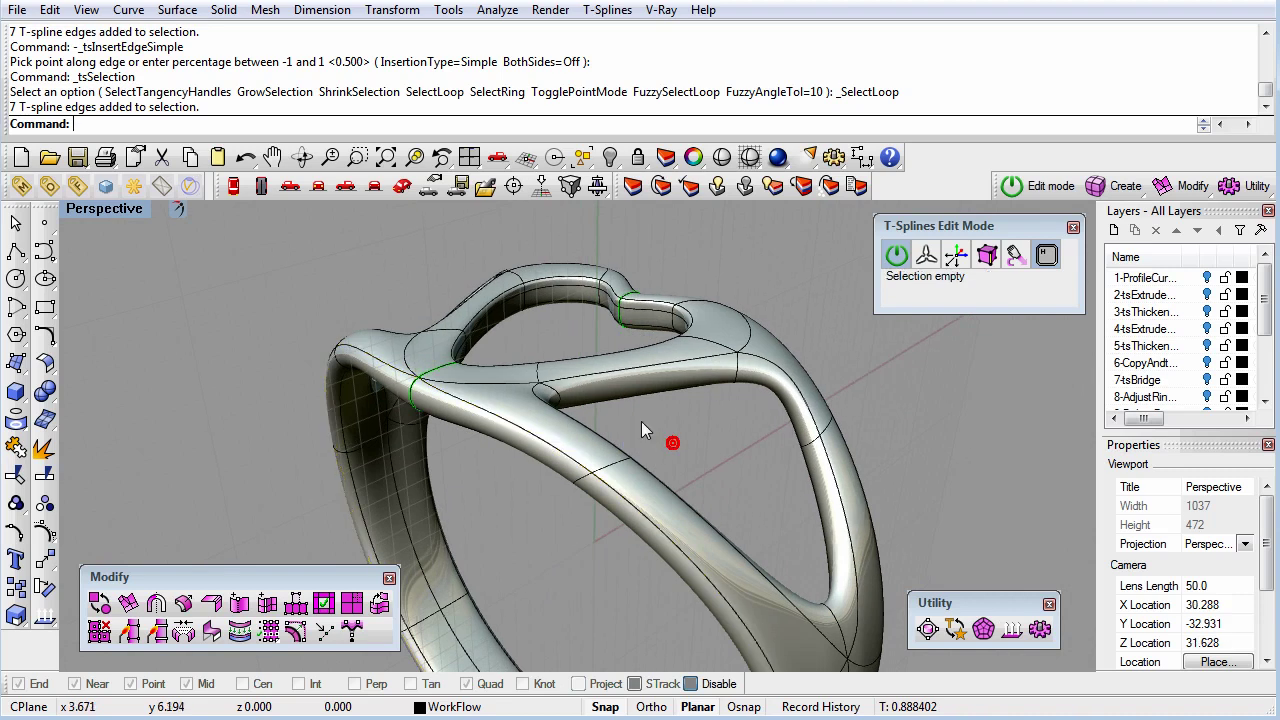
pyautogui.doubleClick(626, 365)
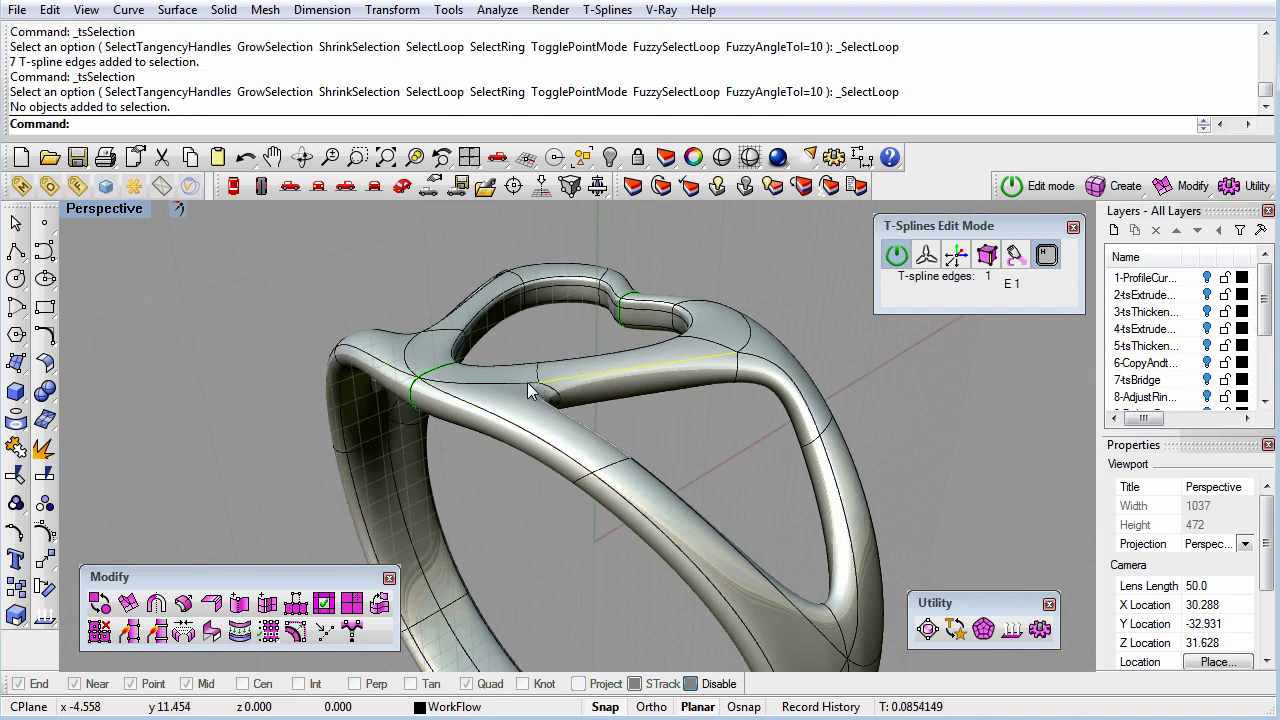
pyautogui.press('Escape')
pyautogui.click(583, 487)
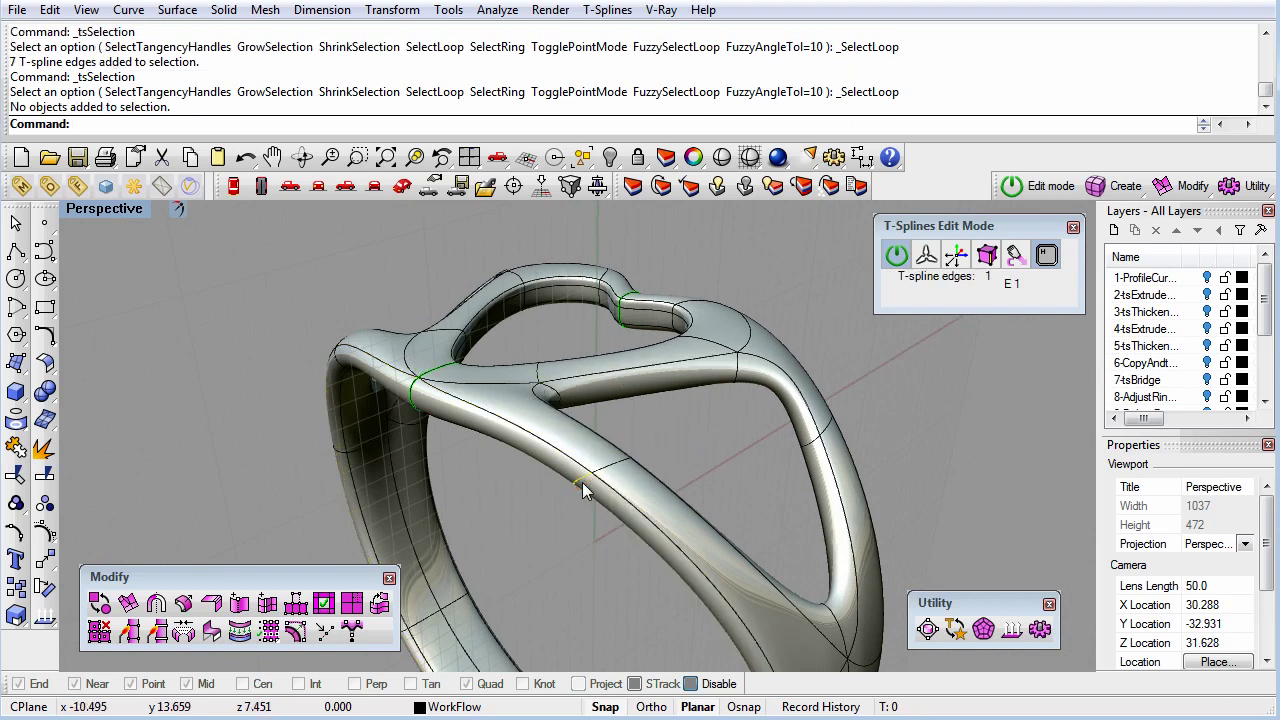
pyautogui.keyDown('ctrl'); pyautogui.doubleClick(583, 489); pyautogui.keyUp('ctrl')
pyautogui.moveTo(572, 496); pyautogui.dragTo(610, 440, button='right')
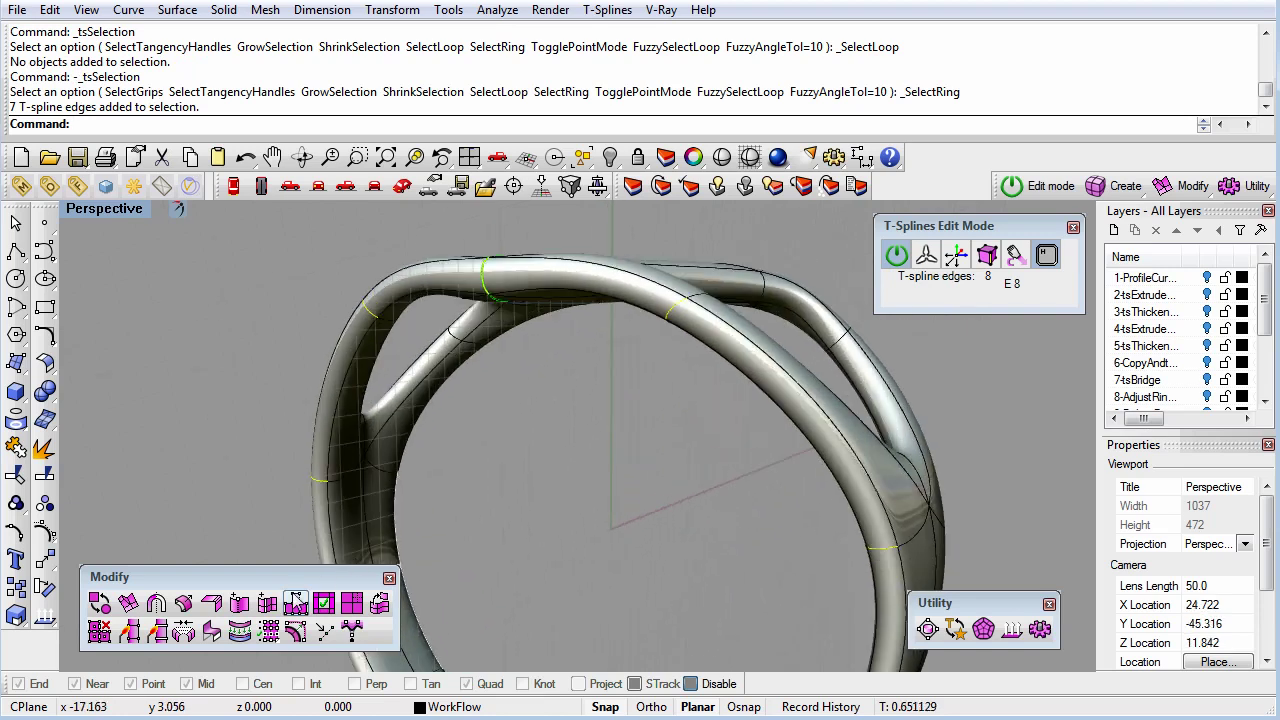
pyautogui.click(268, 605)
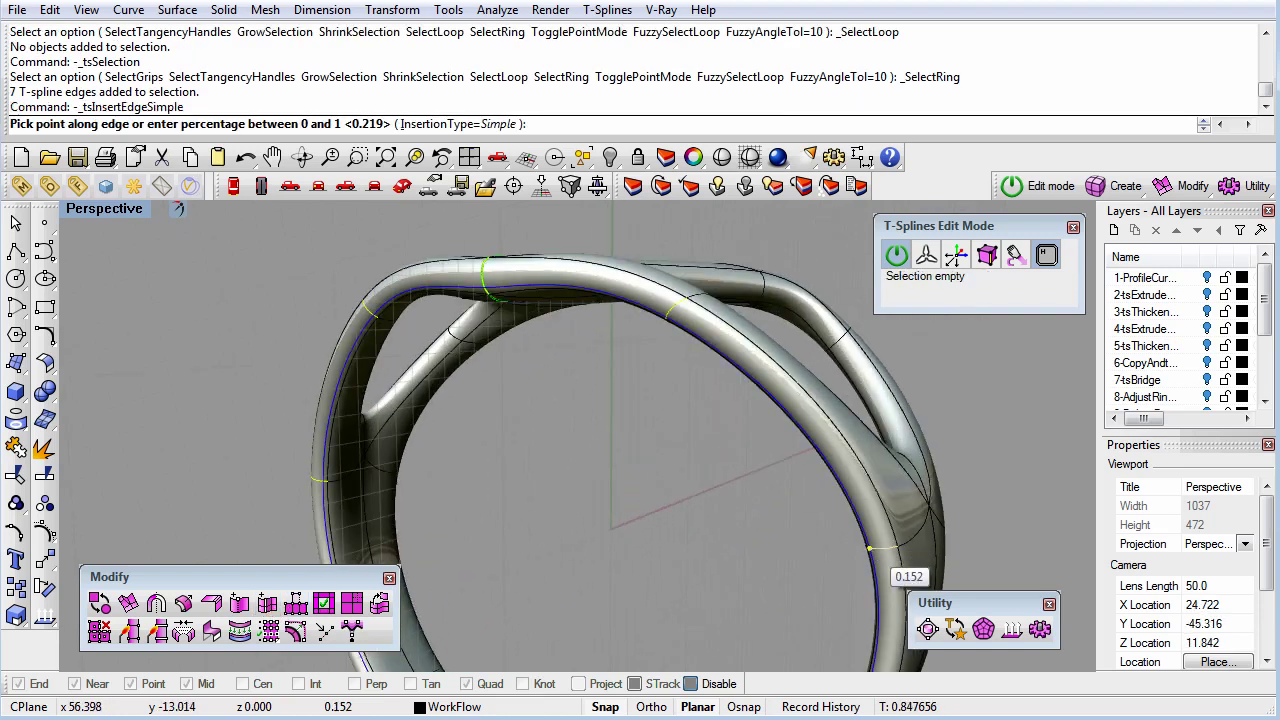
pyautogui.scroll(5, 868, 550)
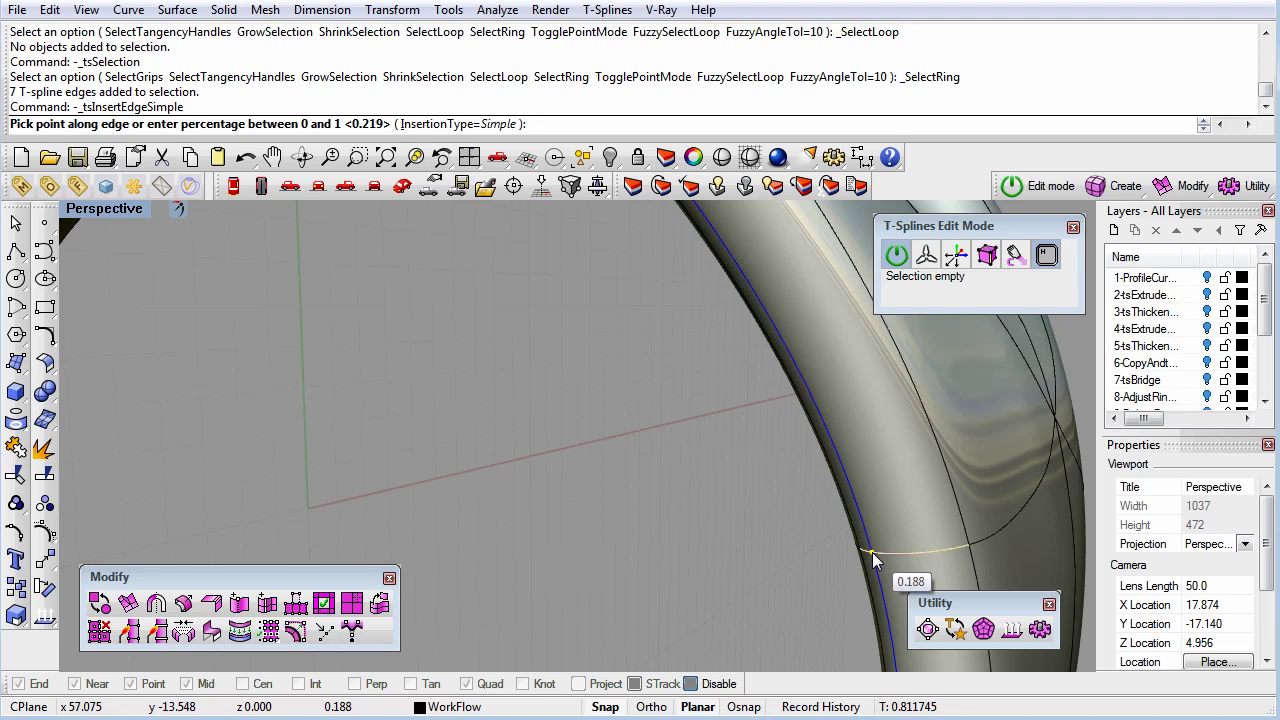
pyautogui.click(871, 555)
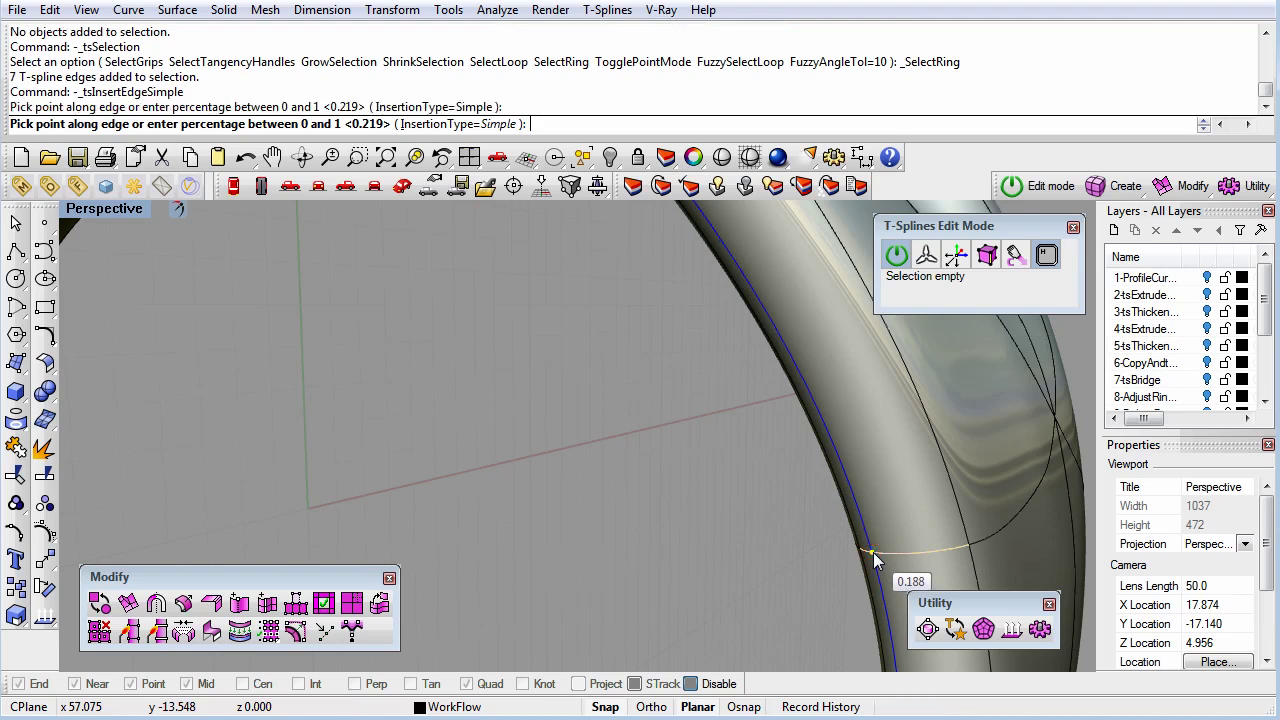
pyautogui.press('Return')
# - Insert another edge loop near the band's opposite side
pyautogui.keyDown('ctrl'); pyautogui.doubleClick(873, 555); pyautogui.keyUp('ctrl')
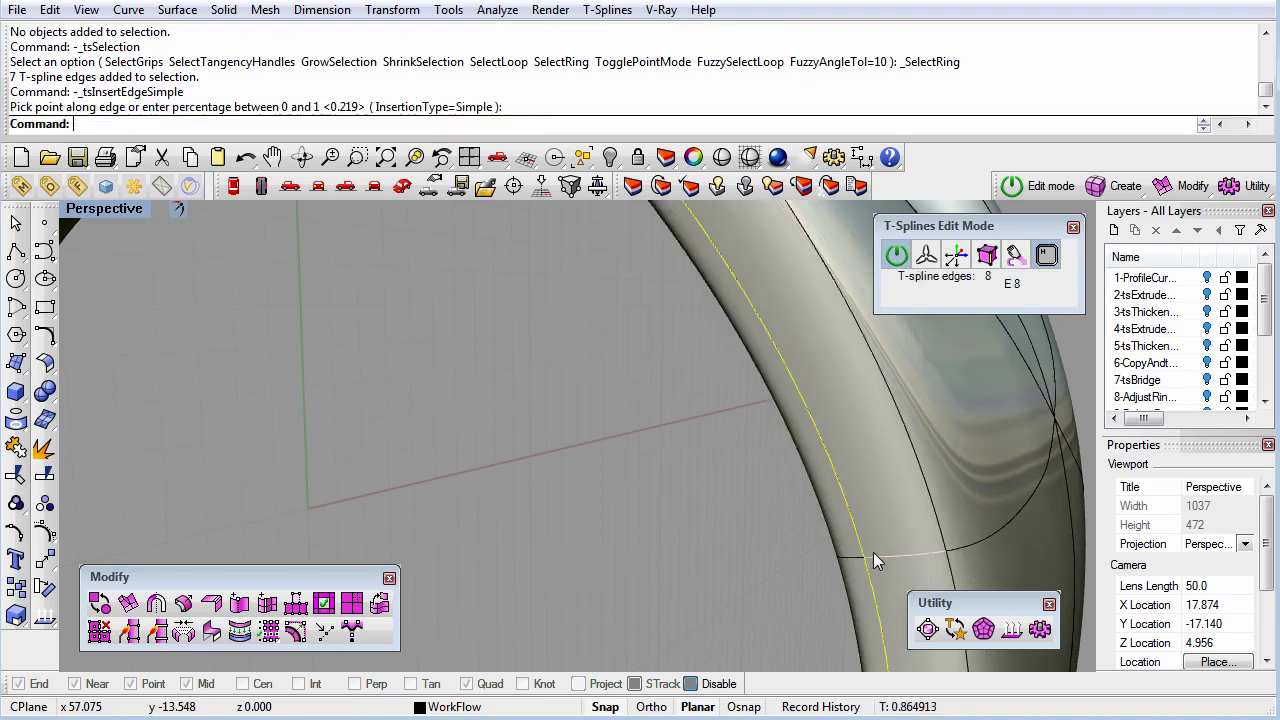
pyautogui.scroll(-6, 686, 491)
pyautogui.moveTo(689, 556); pyautogui.dragTo(330, 467, button='right')
pyautogui.scroll(4, 340, 460)
pyautogui.press('Return')
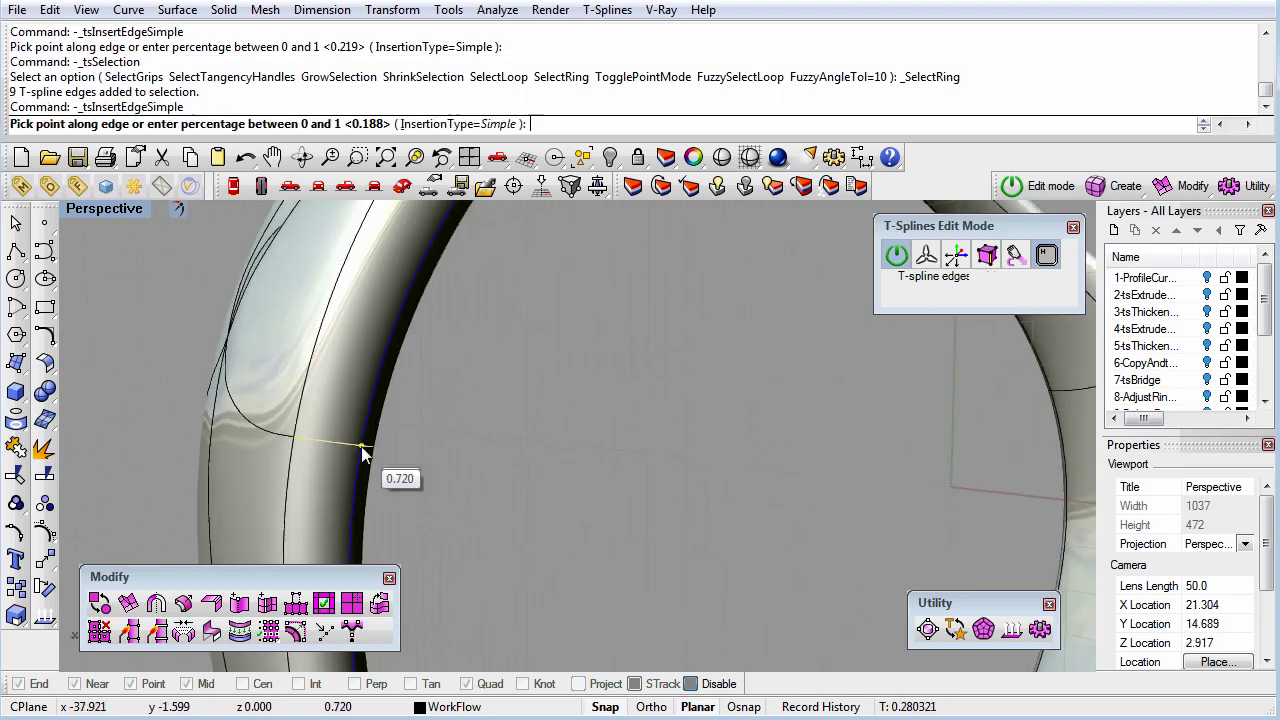
pyautogui.click(361, 446)
pyautogui.scroll(-5, 541, 523)
pyautogui.moveTo(541, 523); pyautogui.dragTo(738, 287, button='right')
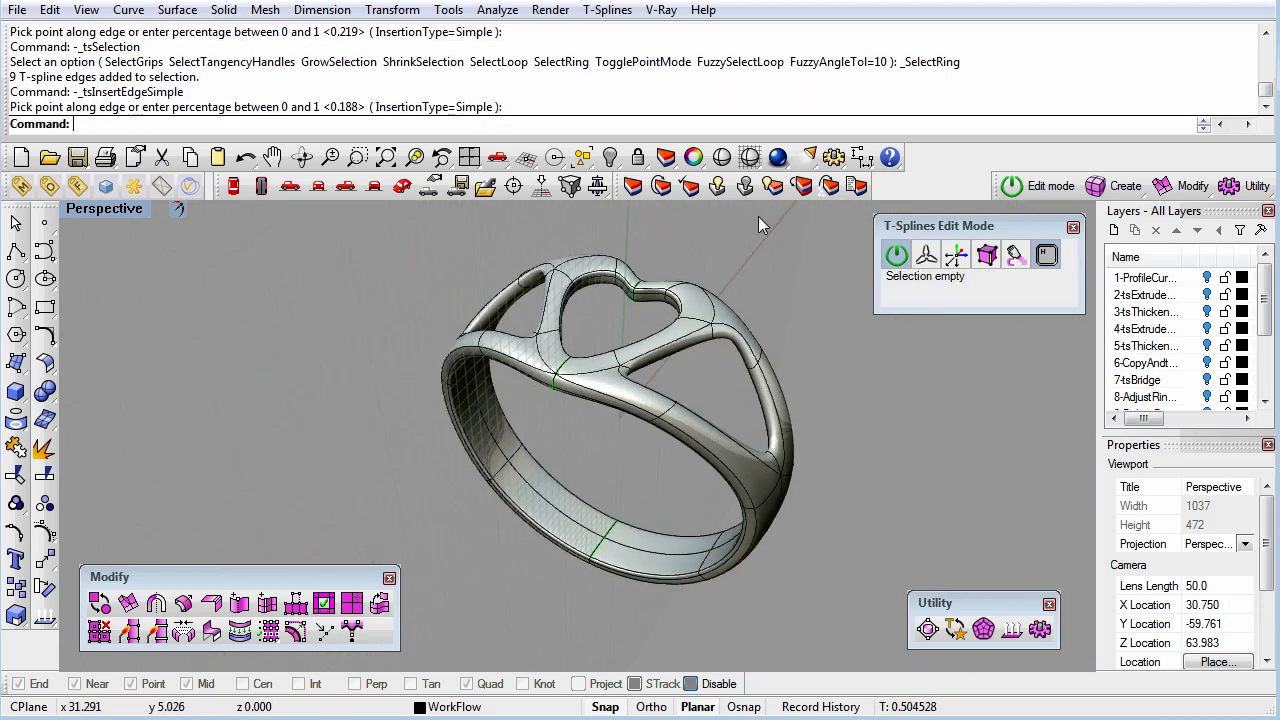
# - Convert the ring to a Rhino polysurface with tsConvertToRhinoSurf
pyautogui.click(1112, 188)
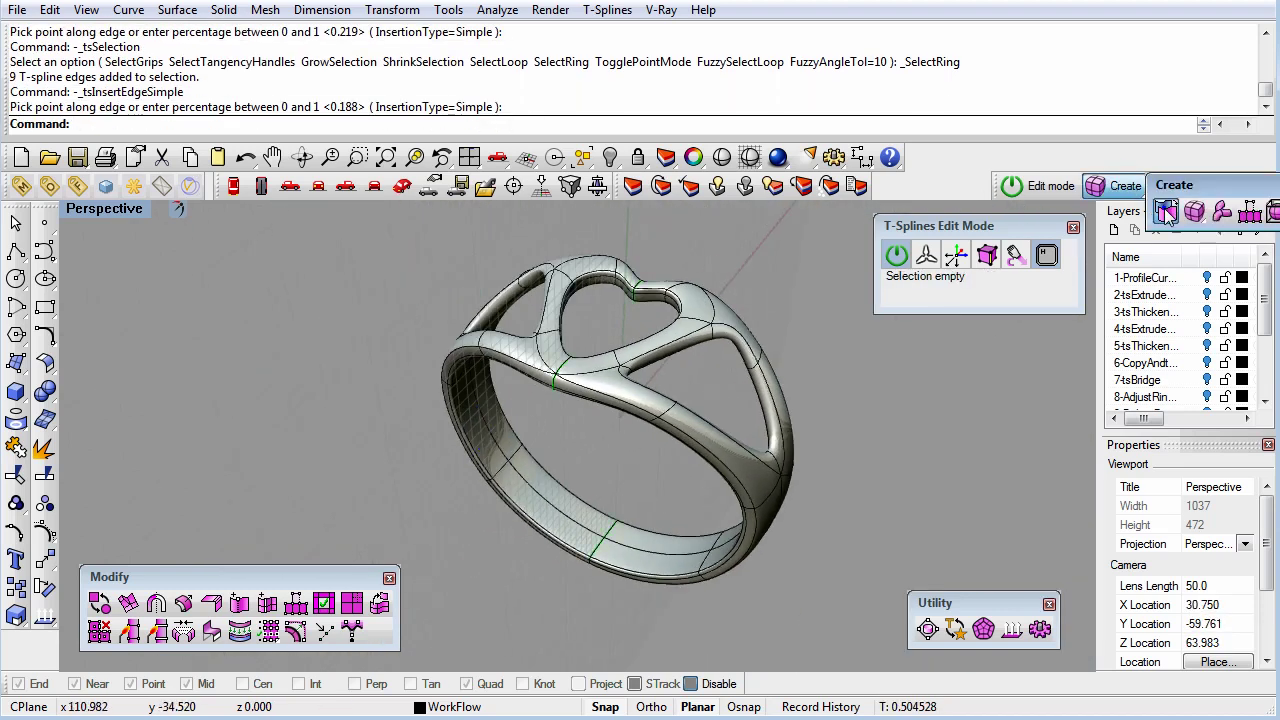
pyautogui.click(1166, 212)
pyautogui.click(712, 441)
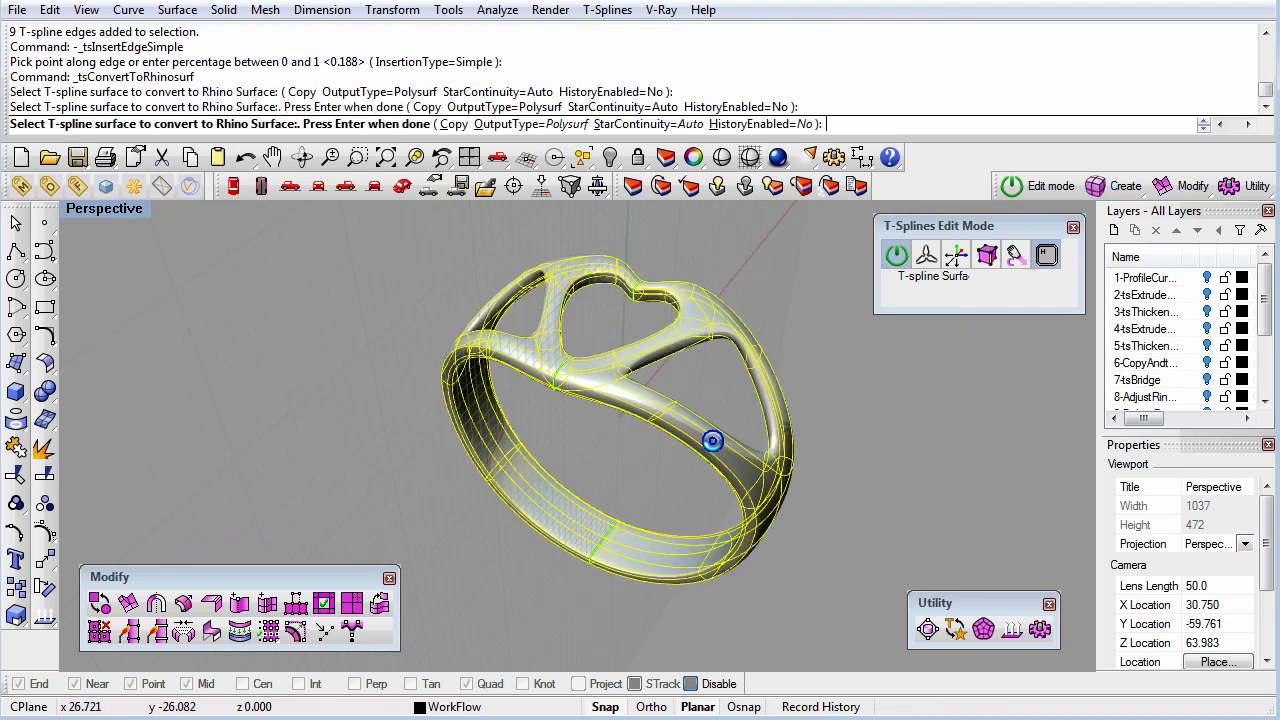
pyautogui.press('Return')
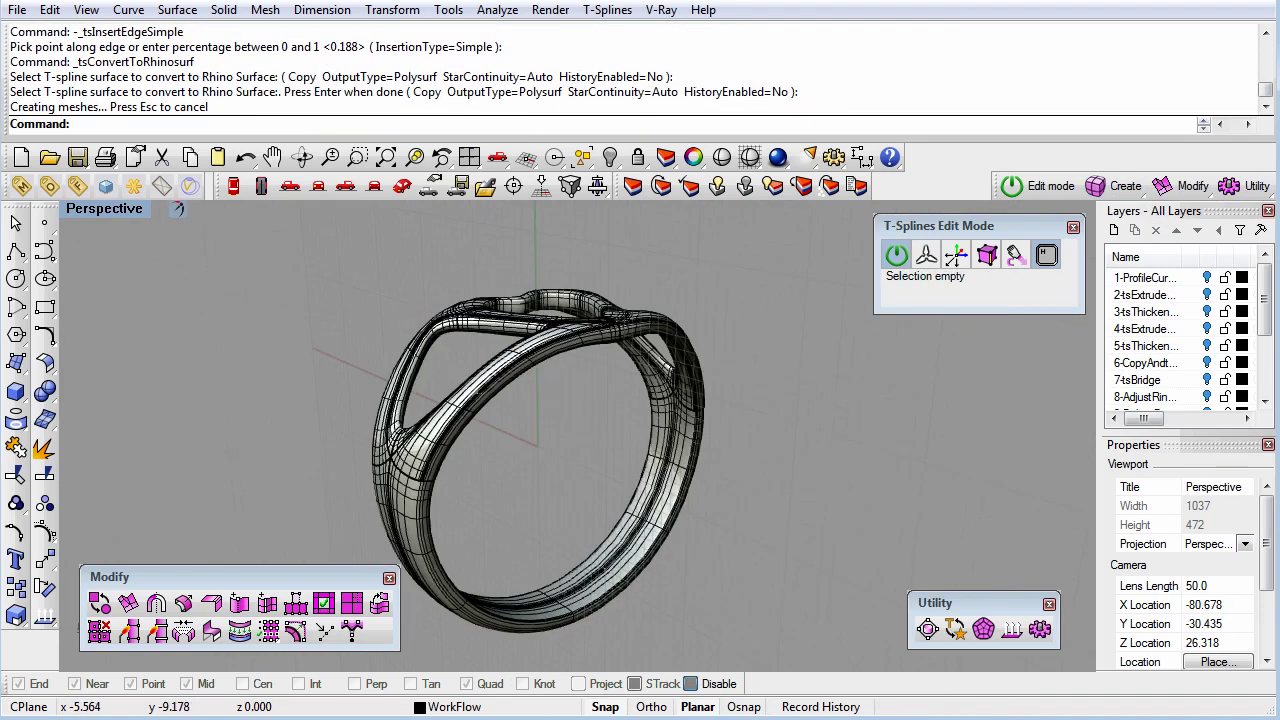